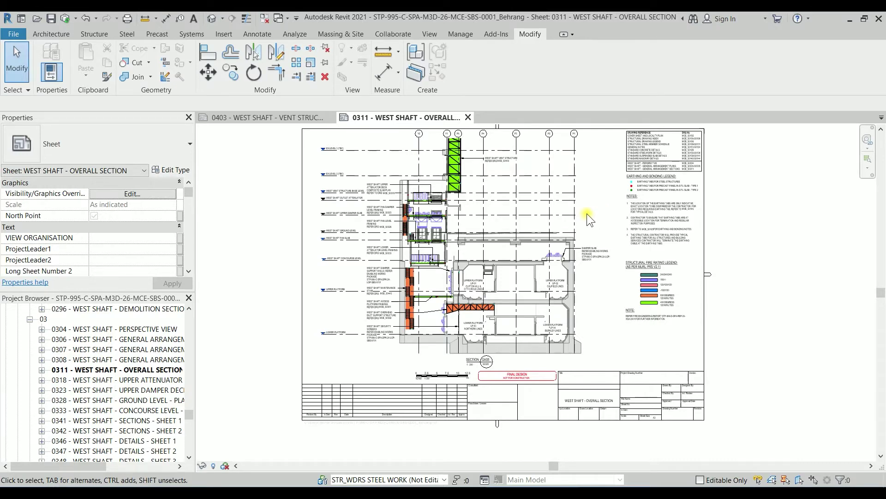
Examine the earthing and bonding legend and the coloured earthing tab markers on the West Shaft overall section
scroll(663, 185, "up", 5)
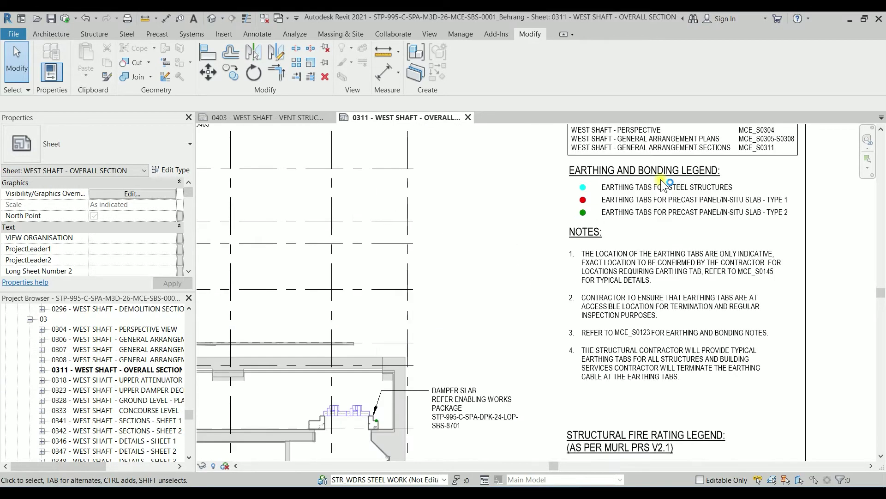
scroll(569, 213, "down", 5)
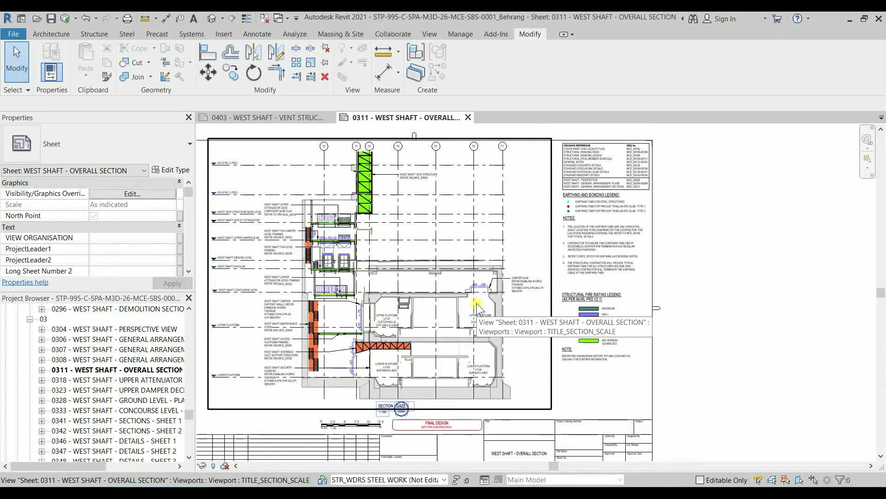
scroll(326, 314, "up", 6)
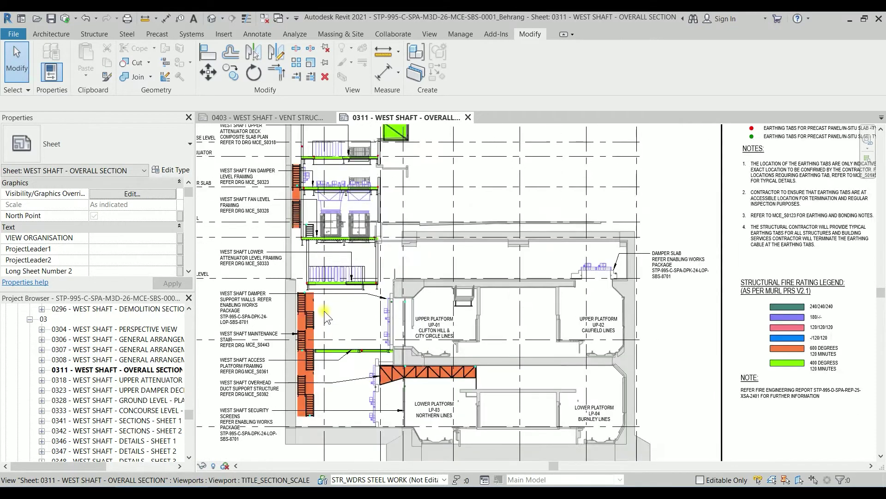
scroll(324, 312, "up", 3)
mouse_move(326, 307)
middle_mouse_down()
mouse_move(370, 316)
mouse_move(377, 301)
middle_mouse_up()
scroll(329, 260, "up", 2)
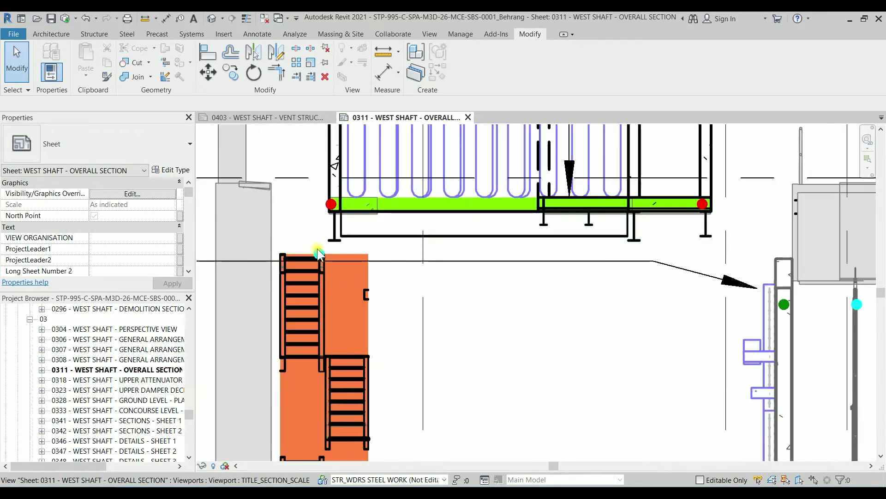
middle_click_drag(319, 255, 289, 356)
scroll(289, 356, "down", 1)
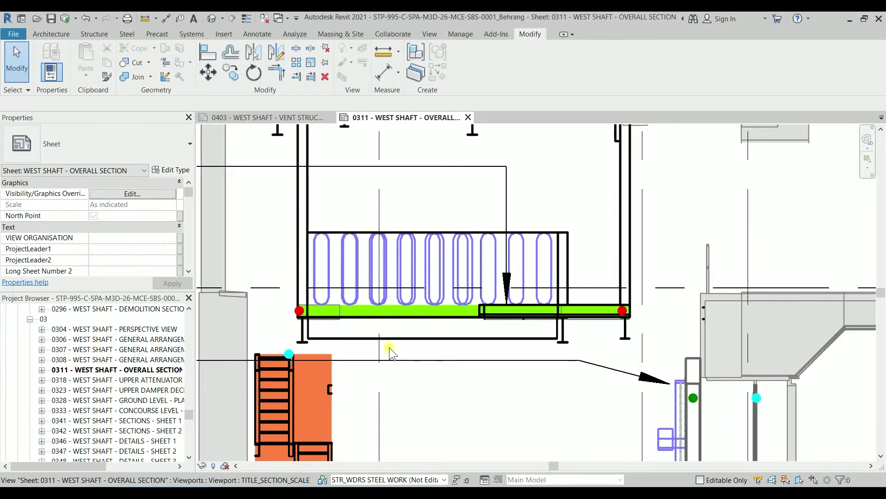
scroll(483, 353, "down", 2)
middle_click_drag(482, 353, 114, 368)
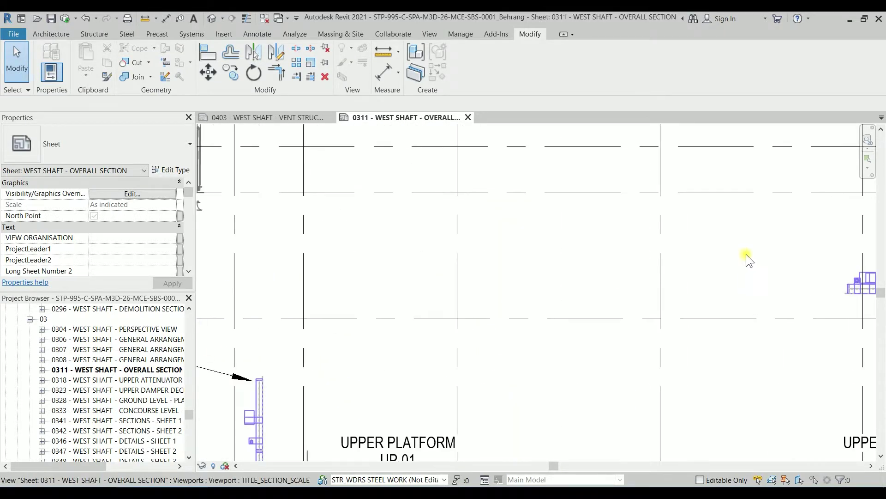
Activate the earthing and bonding legend view and inspect the colour parameters of the marker for steel structures
scroll(452, 277, "down", 2)
middle_click_drag(451, 278, 224, 283)
scroll(396, 279, "up", 3)
middle_click_drag(600, 319, 480, 331)
scroll(365, 199, "up", 3)
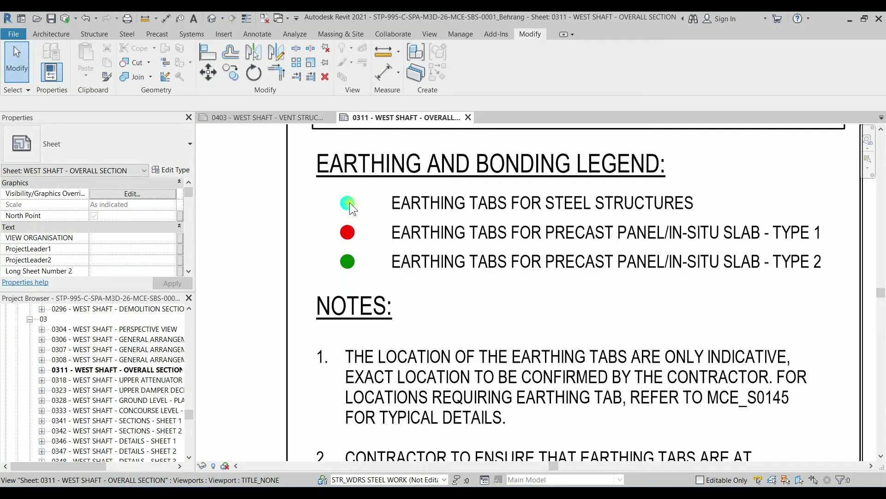
double_click(337, 202)
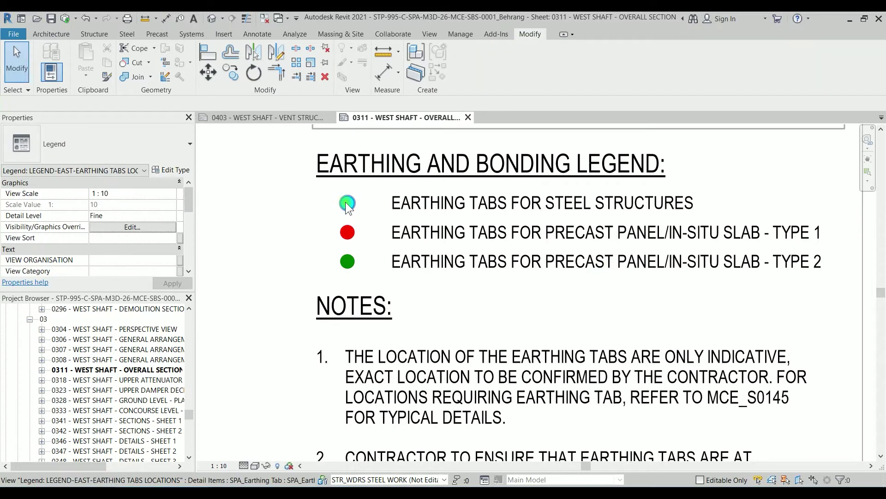
left_click(346, 201)
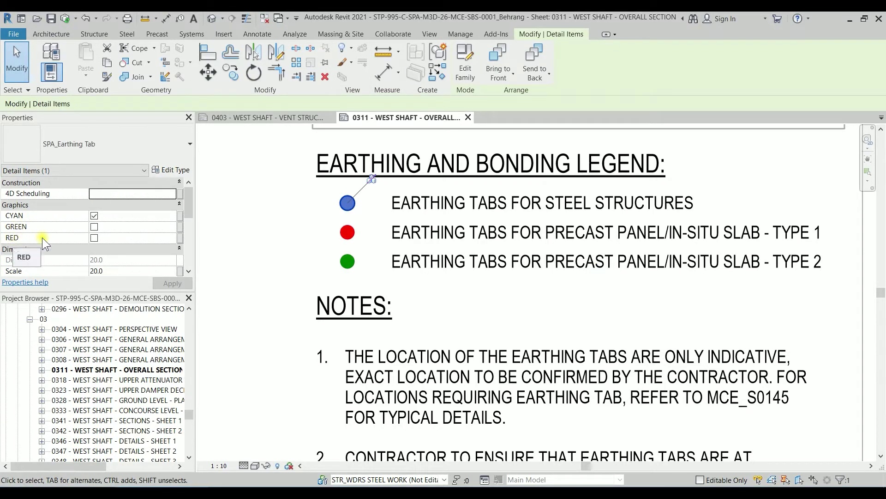
left_click(289, 229)
Deactivate the legend view and review the whole overall section sheet with its legends
scroll(290, 229, "down", 4)
middle_click_drag(297, 236, 524, 207)
right_click(524, 206)
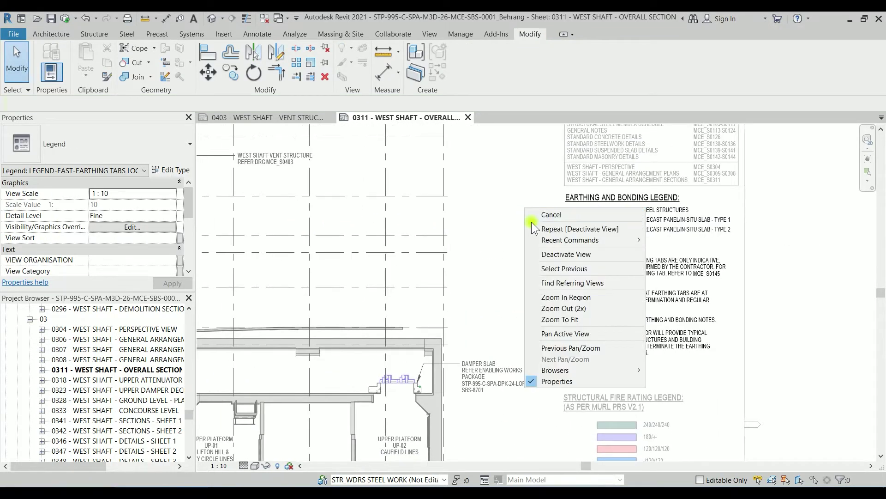
left_click(538, 249)
scroll(505, 251, "down", 4)
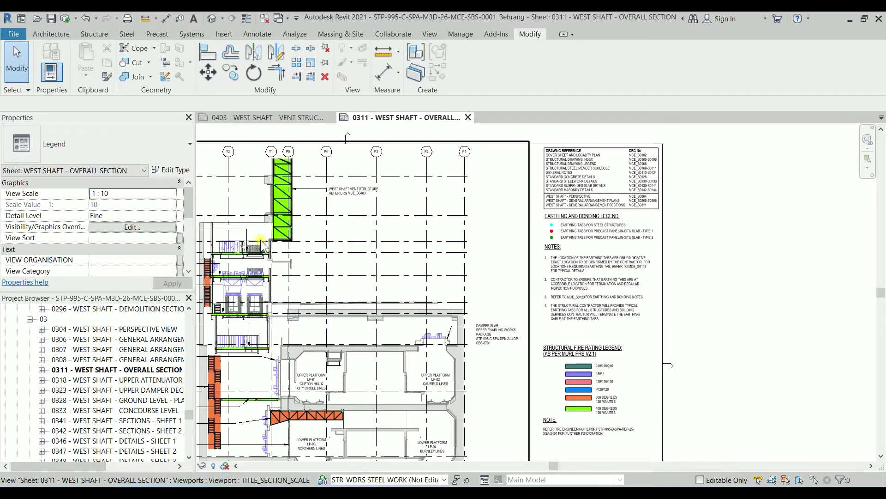
scroll(473, 275, "down", 2)
middle_click_drag(481, 273, 491, 262)
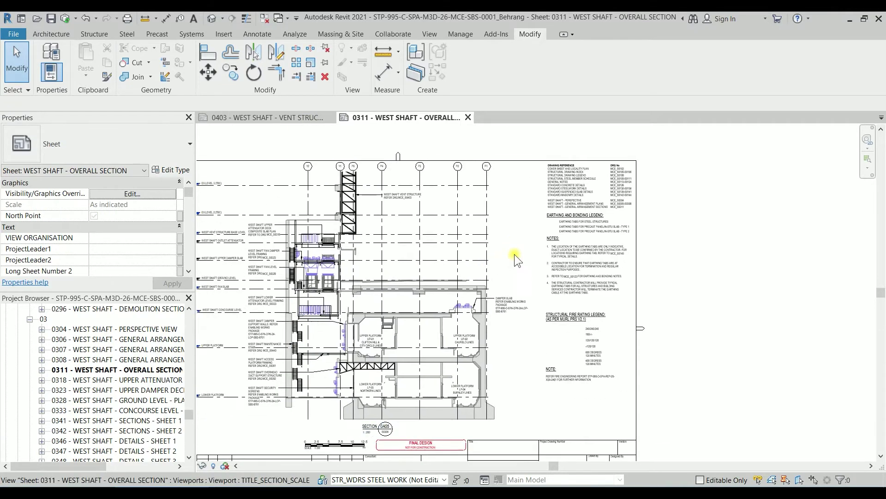
scroll(568, 244, "up", 1)
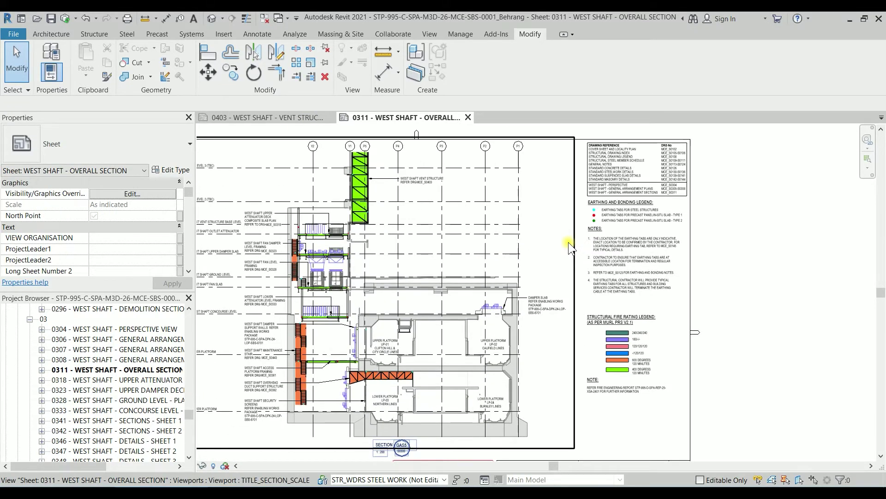
scroll(569, 242, "down", 1)
middle_click_drag(572, 240, 582, 240)
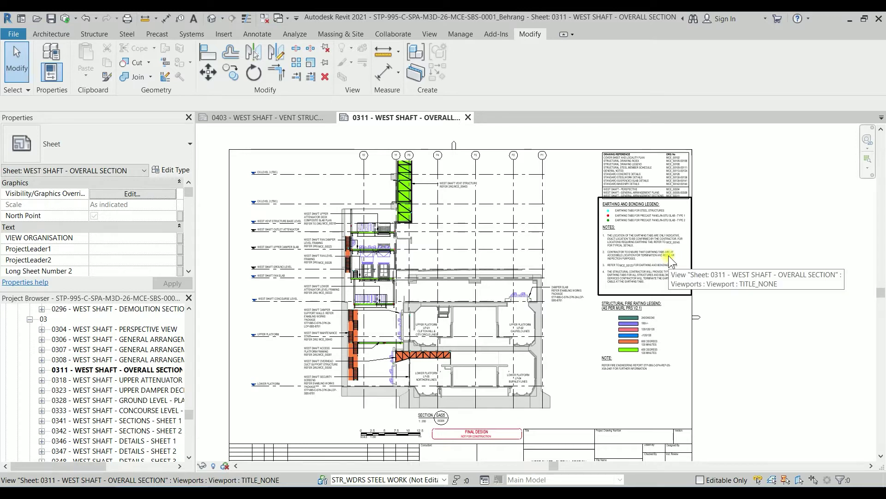
Create a new family from the Metric Generic Annotation template in the English Annotations folder
left_click(12, 36)
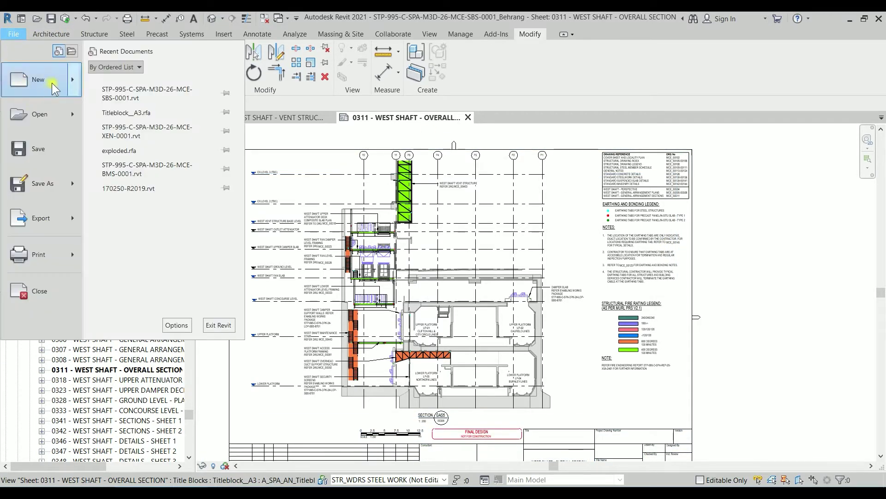
mouse_move(52, 82)
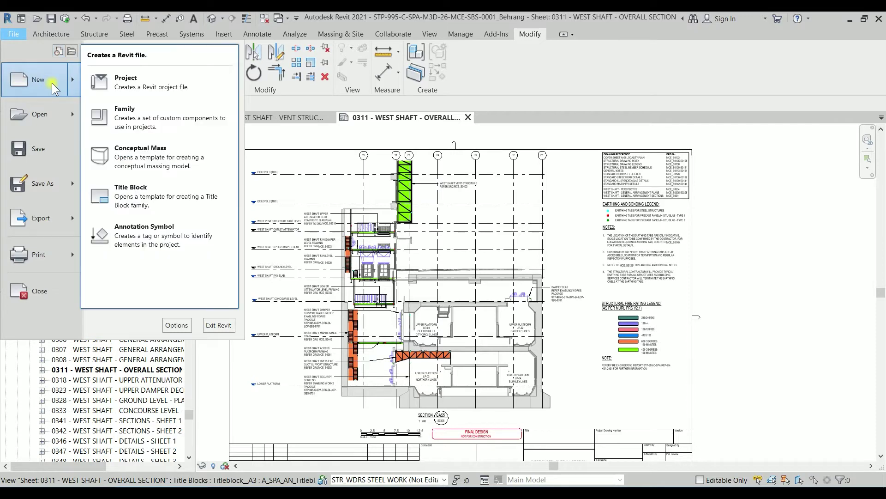
left_click(142, 110)
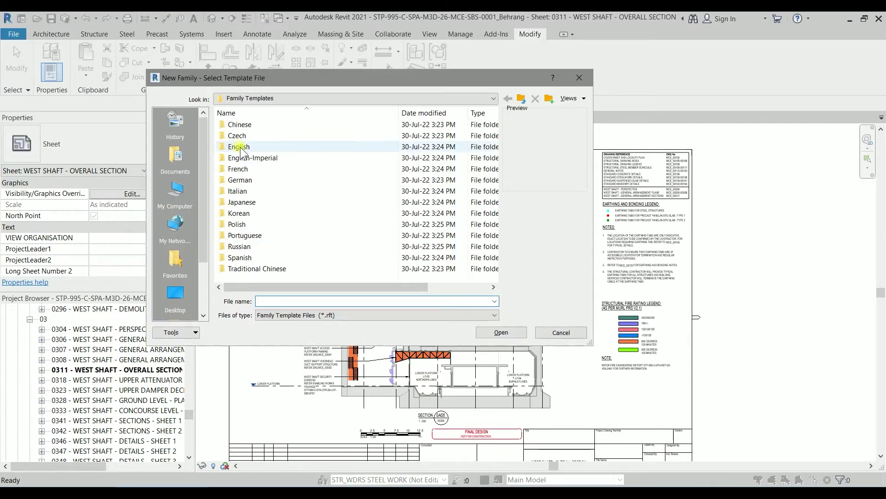
double_click(241, 148)
scroll(300, 202, "down", 5)
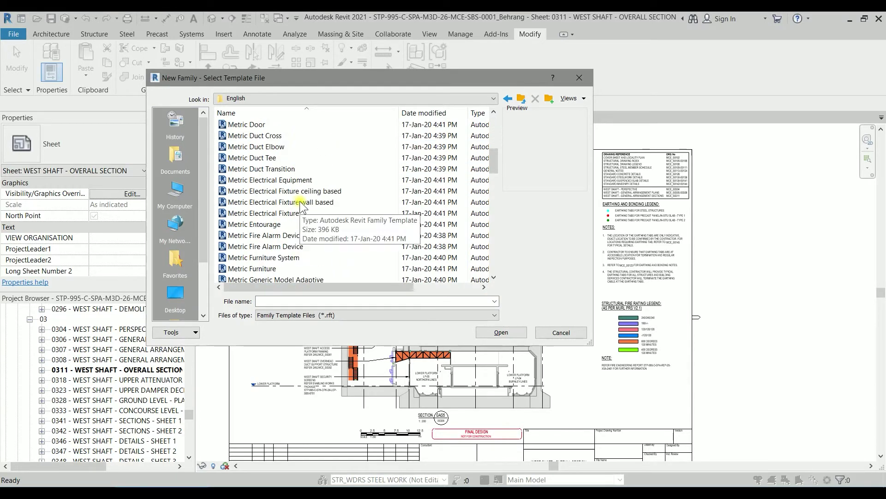
scroll(300, 204, "down", 2)
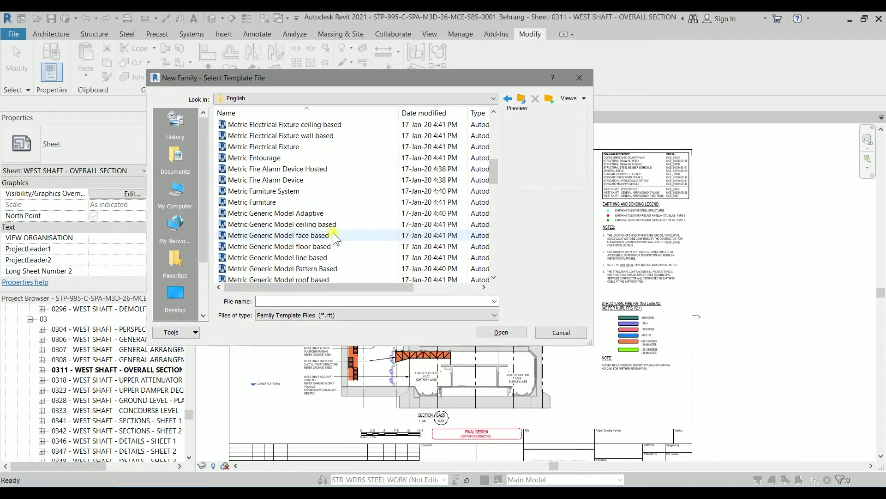
scroll(333, 232, "up", 10)
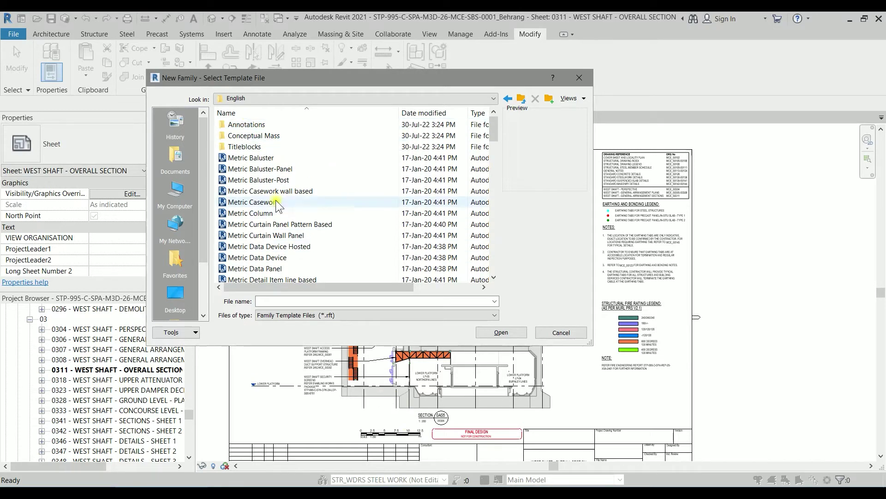
double_click(272, 125)
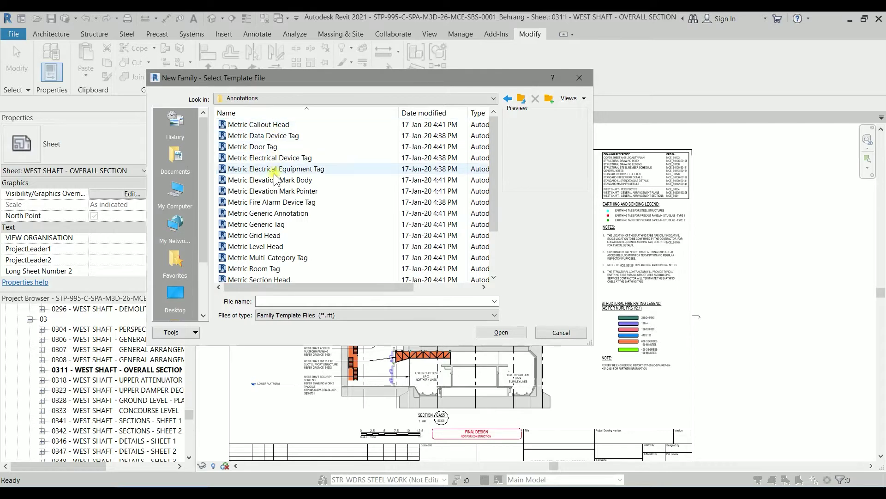
scroll(289, 251, "down", 2)
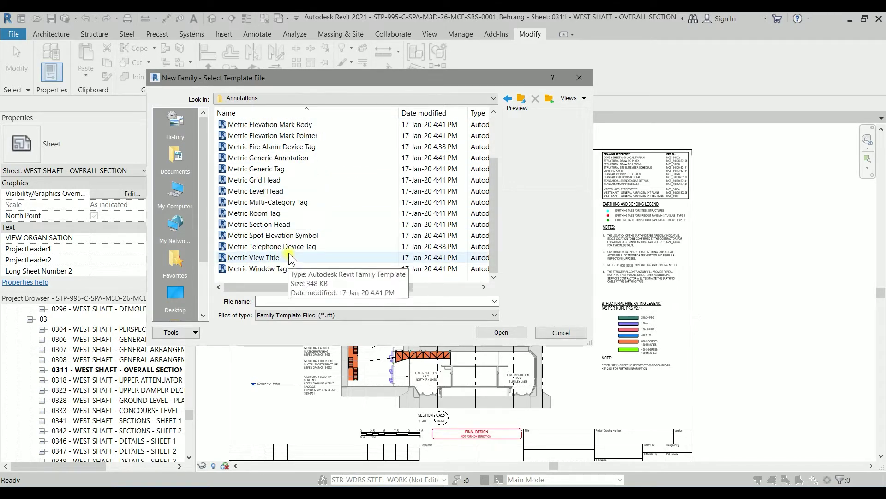
scroll(289, 251, "up", 2)
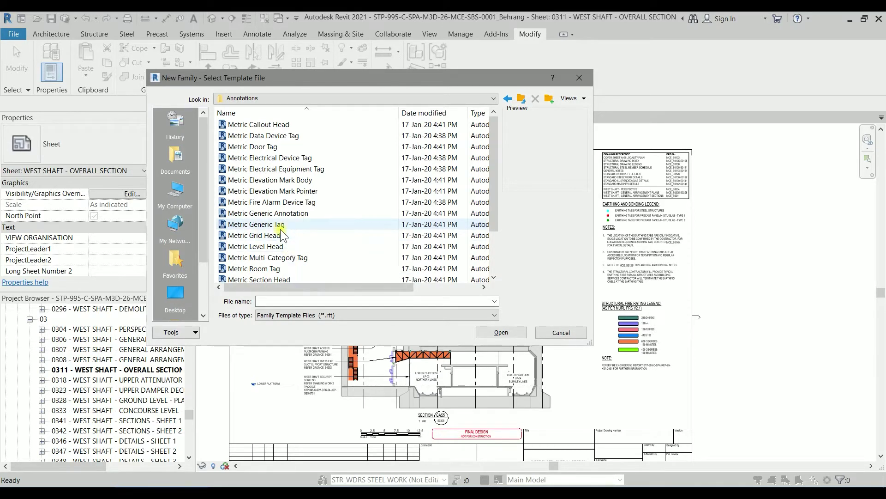
left_click(282, 213)
left_click(501, 332)
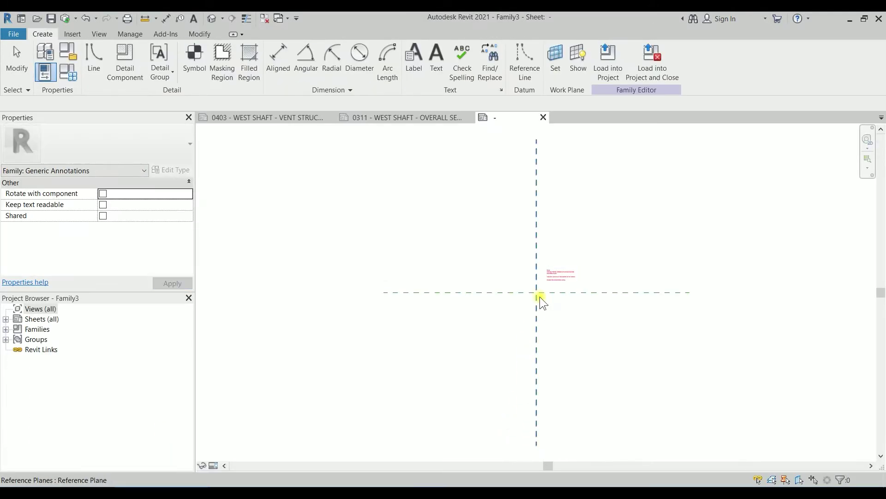
Delete the template's instruction note beside the reference plane intersection
scroll(539, 296, "up", 4)
left_click(629, 191)
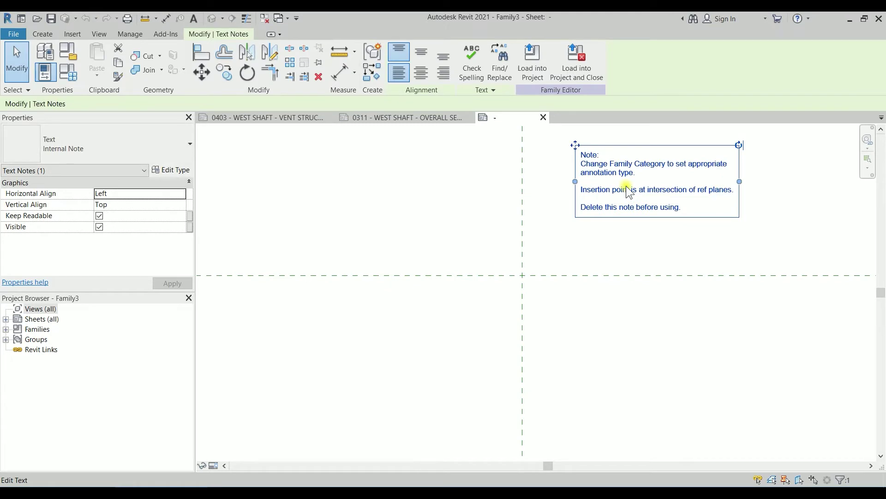
key("Delete")
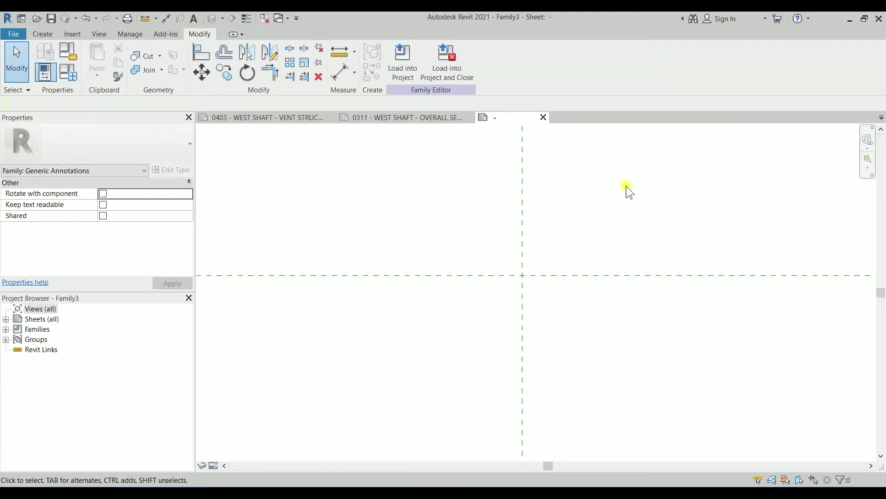
Start a filled region and sketch a circular boundary of about 8.2 radius centred on the reference plane intersection
left_click(37, 34)
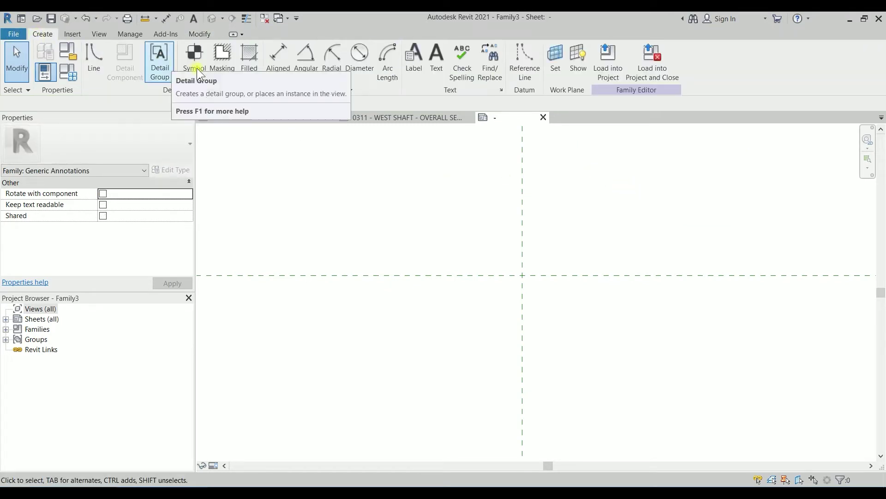
left_click(247, 71)
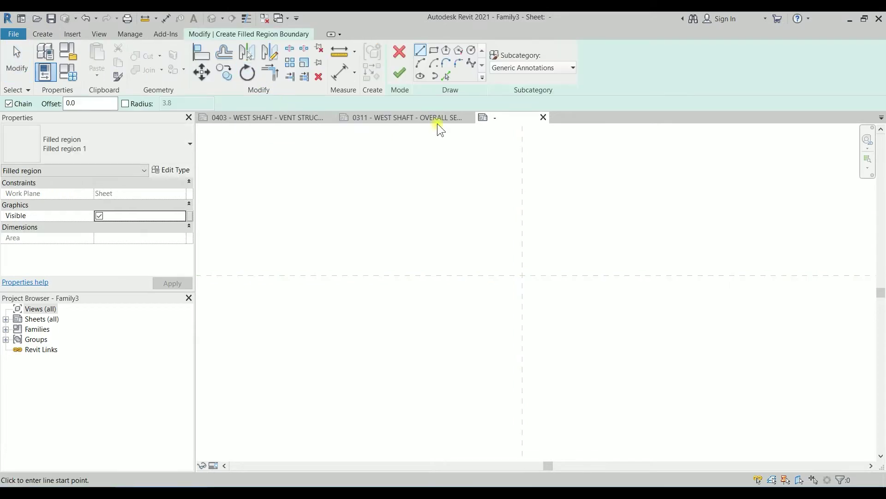
left_click(472, 50)
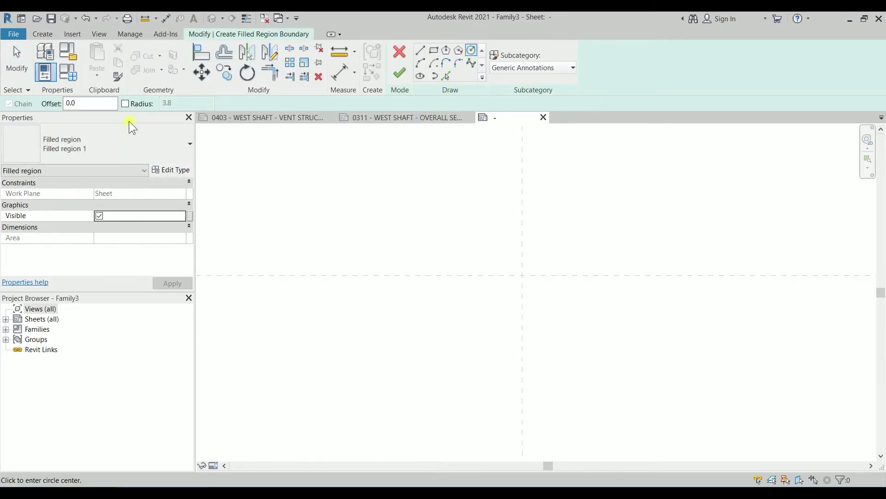
left_click(519, 276)
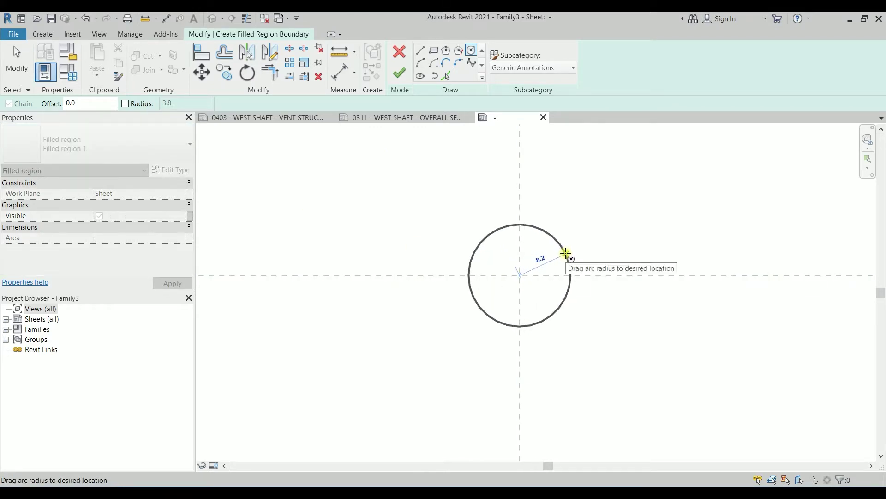
left_click(567, 254)
key("Escape")
key("Escape")
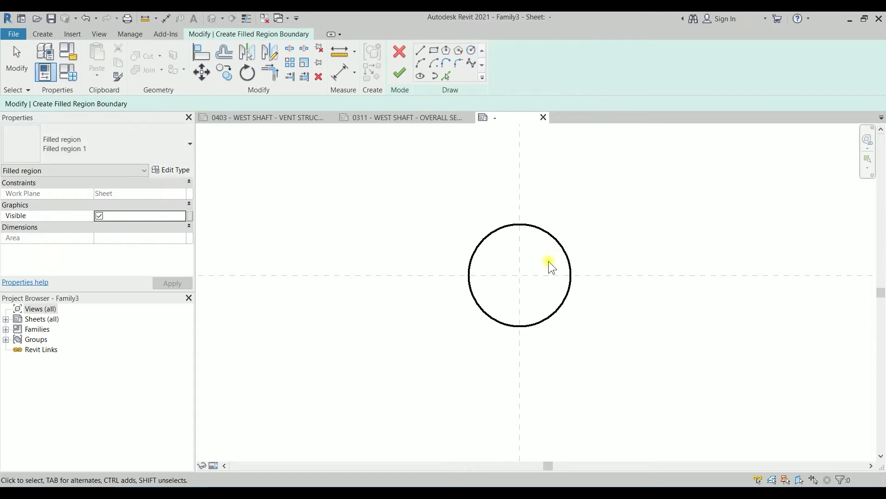
Set the radius of the filled region's circle to 1
left_click(569, 258)
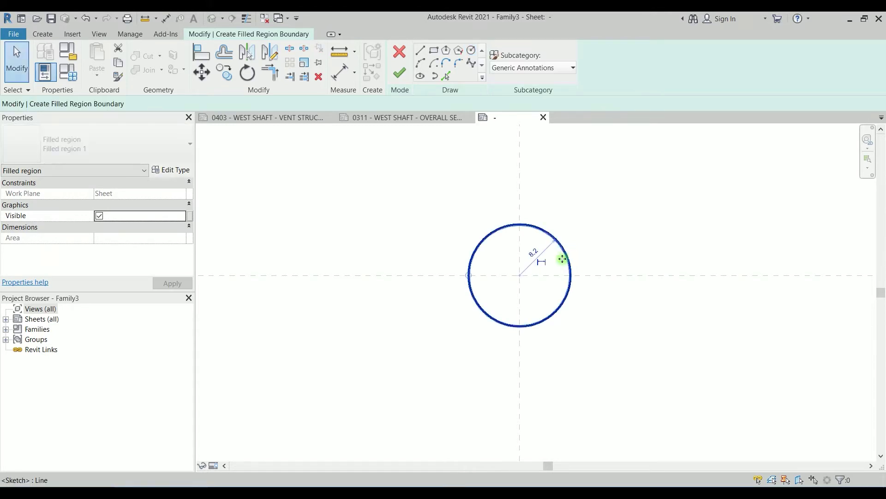
left_click(535, 252)
type("1")
key("Return")
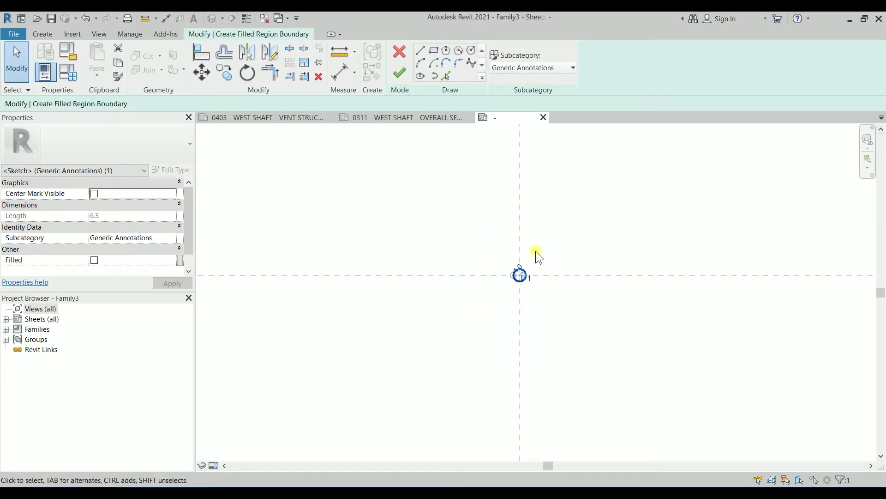
scroll(524, 278, "up", 8)
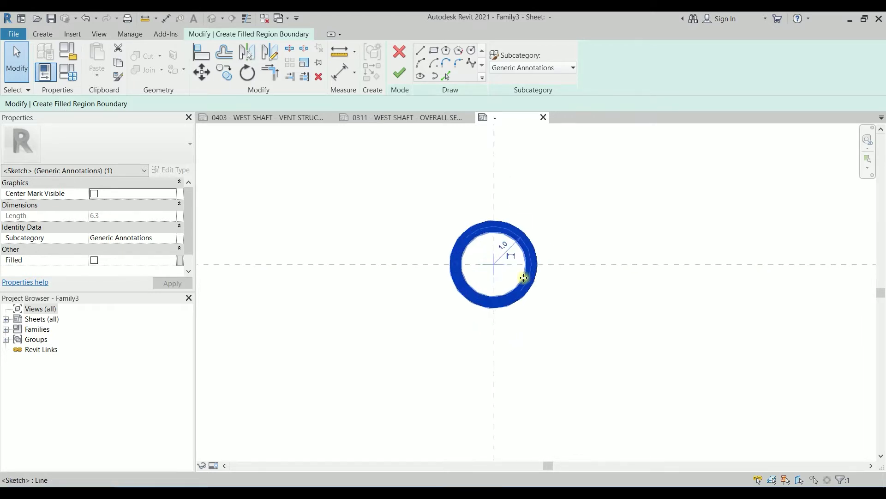
scroll(598, 257, "up", 1)
middle_click_drag(597, 258, 598, 298)
key("Escape")
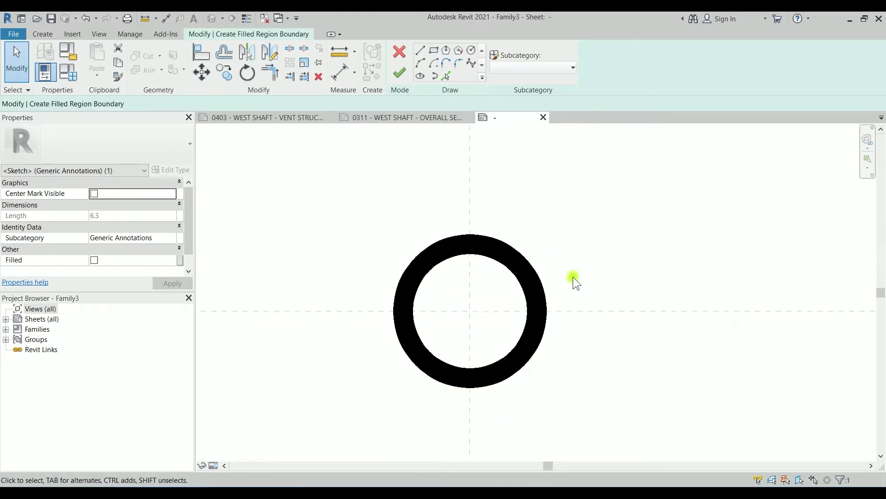
Set the boundary circle's subcategory to <Invisible lines> and finish the filled region sketch
left_click(528, 281)
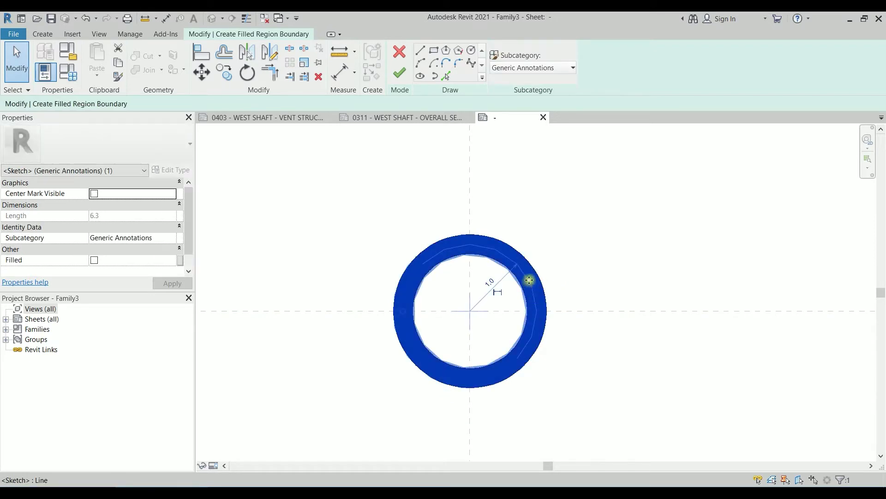
left_click(558, 67)
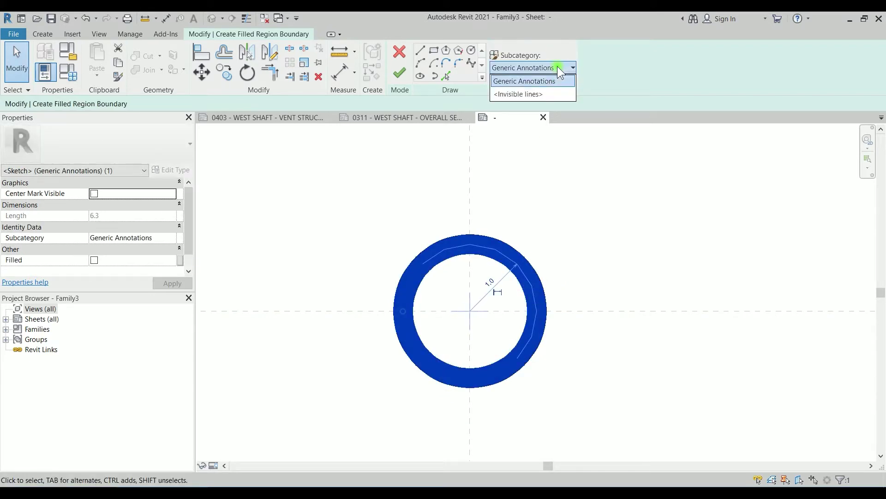
left_click(551, 96)
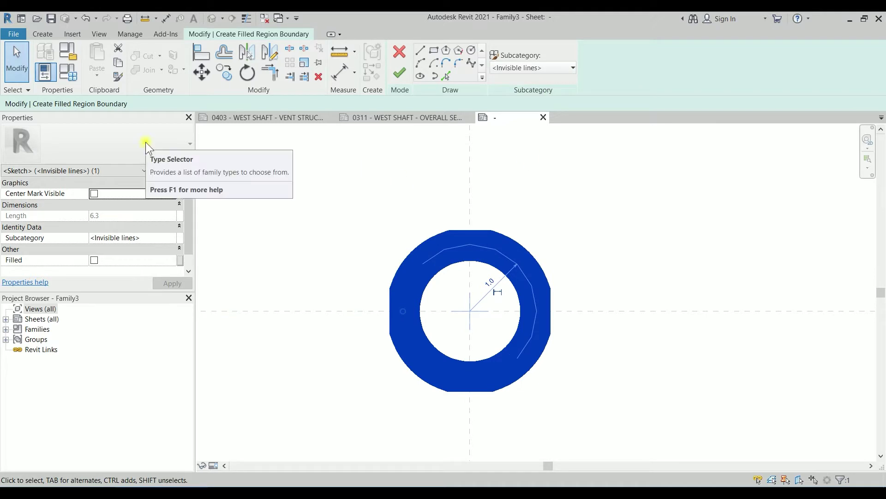
left_click(260, 209)
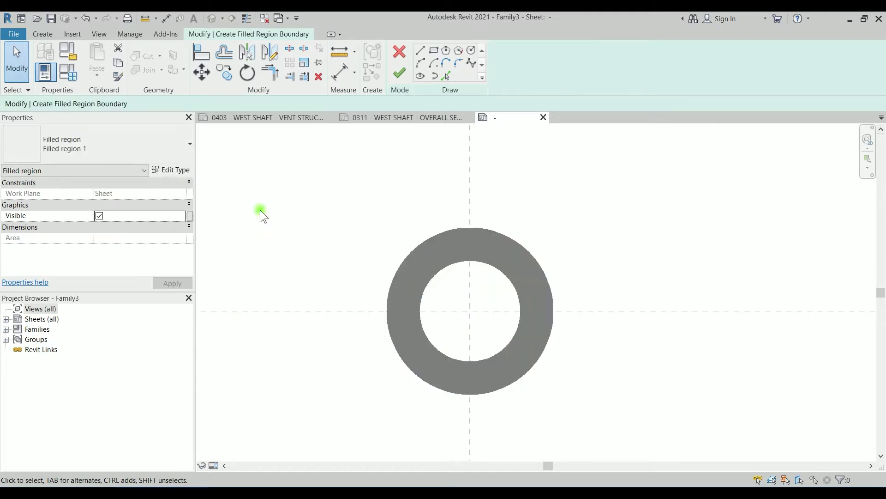
left_click(395, 76)
left_click(639, 273)
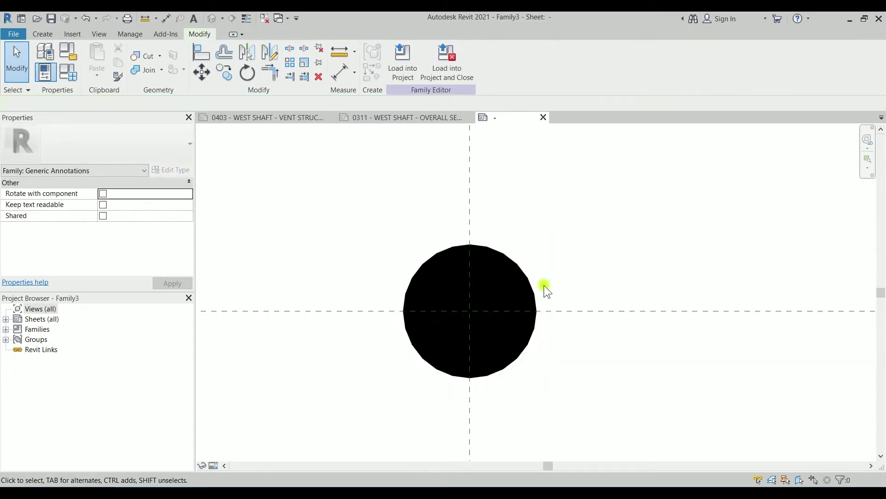
Duplicate the circular filled region's type and name the new type G
left_click(531, 287)
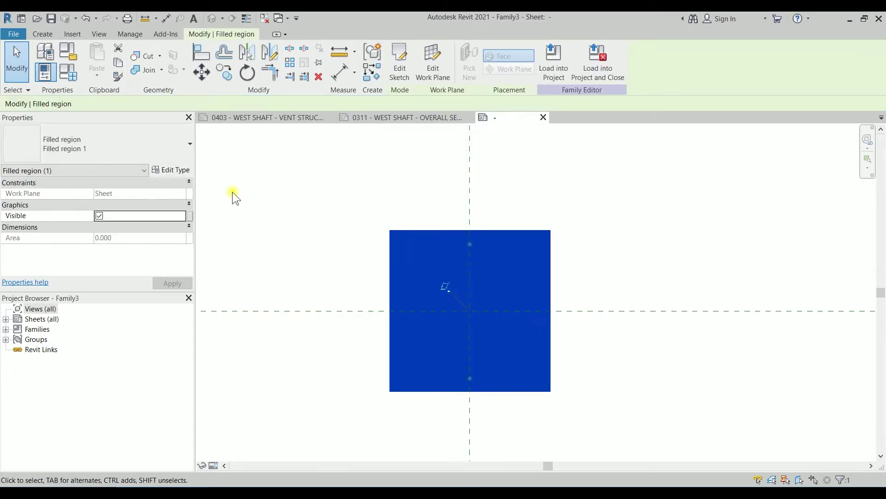
left_click(177, 172)
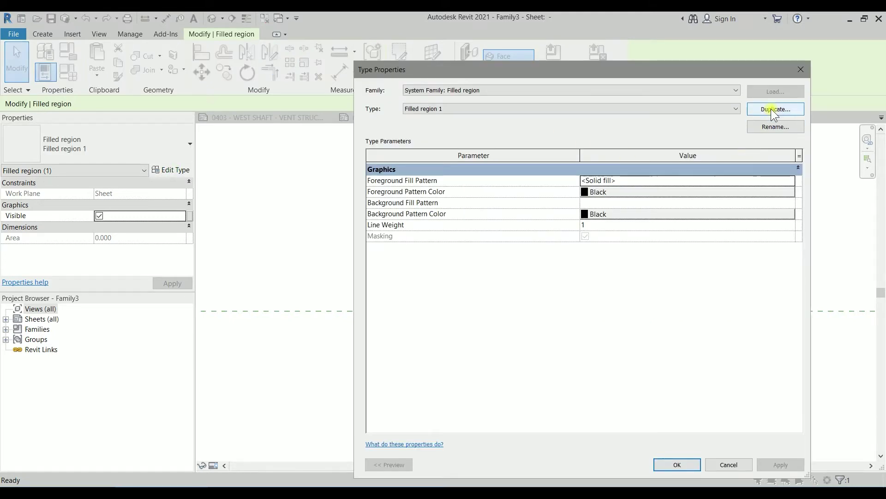
left_click(770, 109)
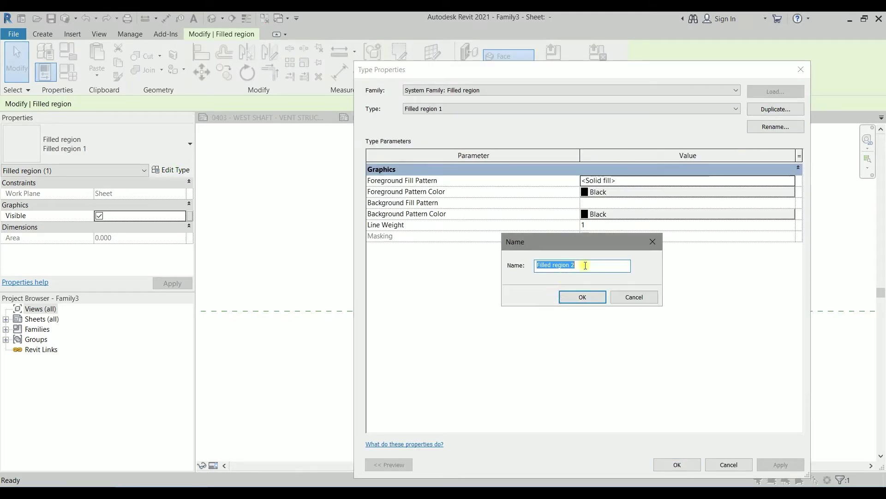
type("G")
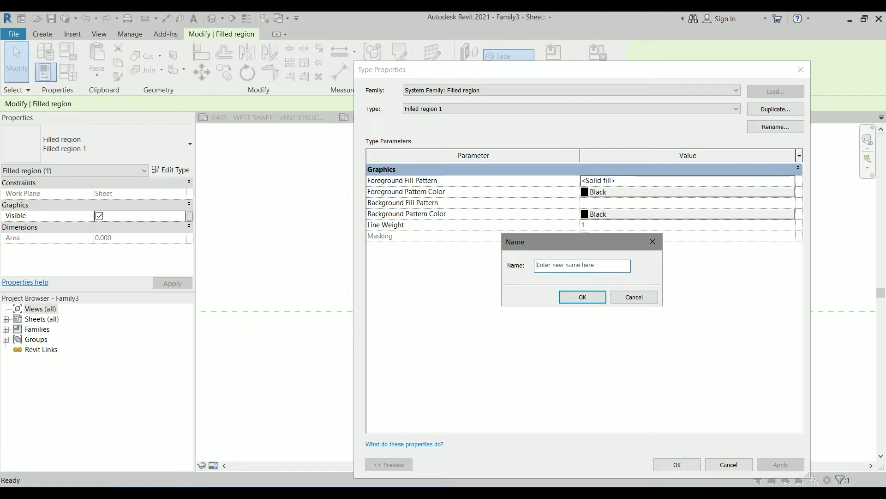
left_click(569, 295)
Set type G's foreground pattern color to dark green RGB 000-128-000 and apply the type changes
left_click(602, 196)
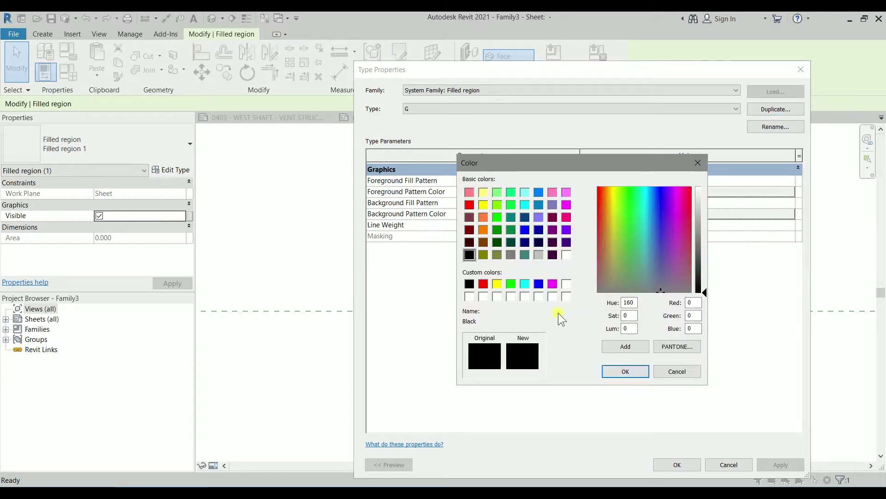
left_click(497, 217)
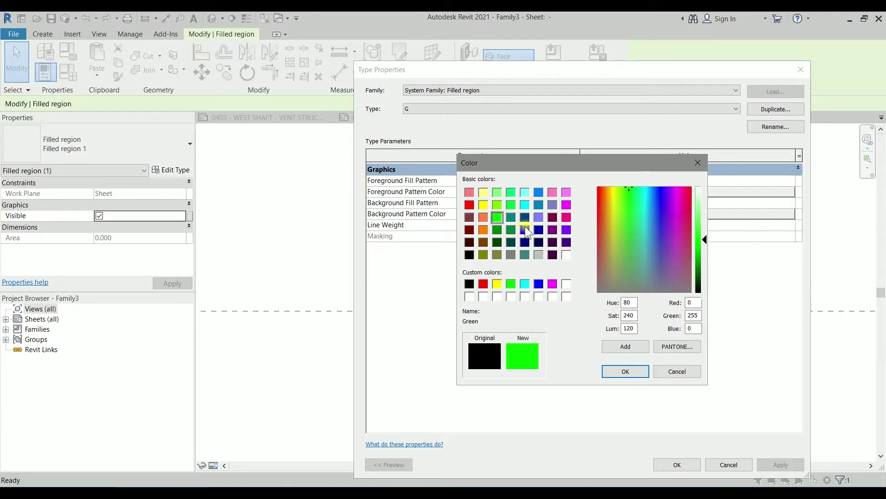
left_click(501, 226)
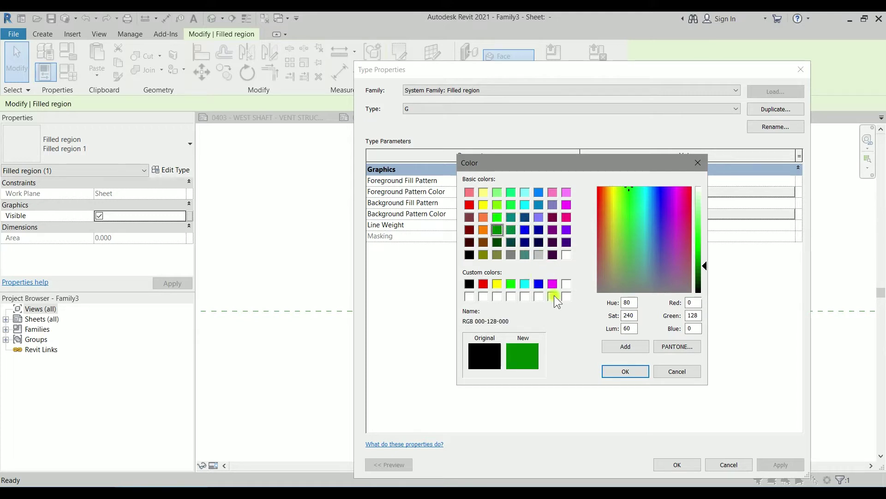
left_click(624, 371)
left_click(691, 466)
left_click(620, 245)
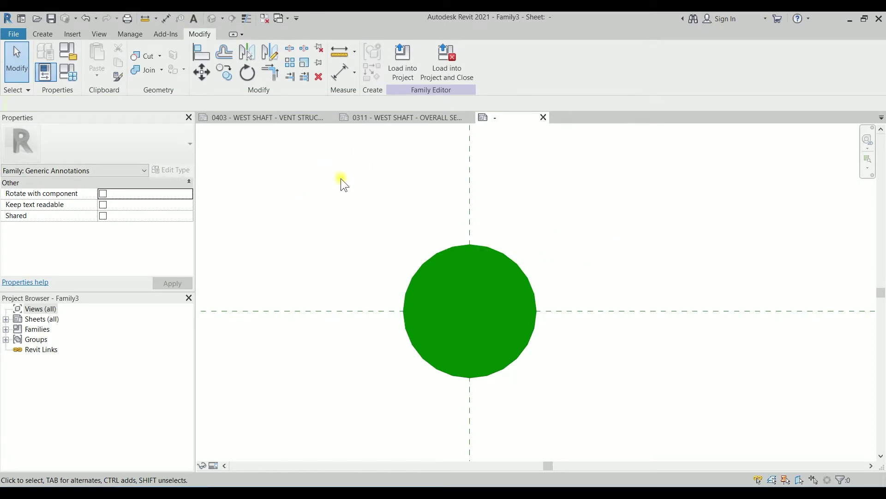
Associate the green filled region's Visible property with a new instance family parameter named GREEN, grouped under Graphics
left_click(525, 271)
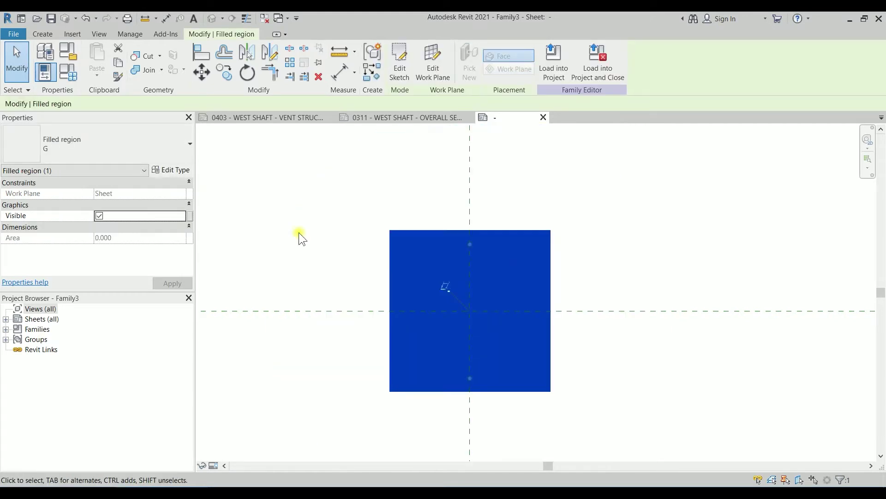
left_click(190, 216)
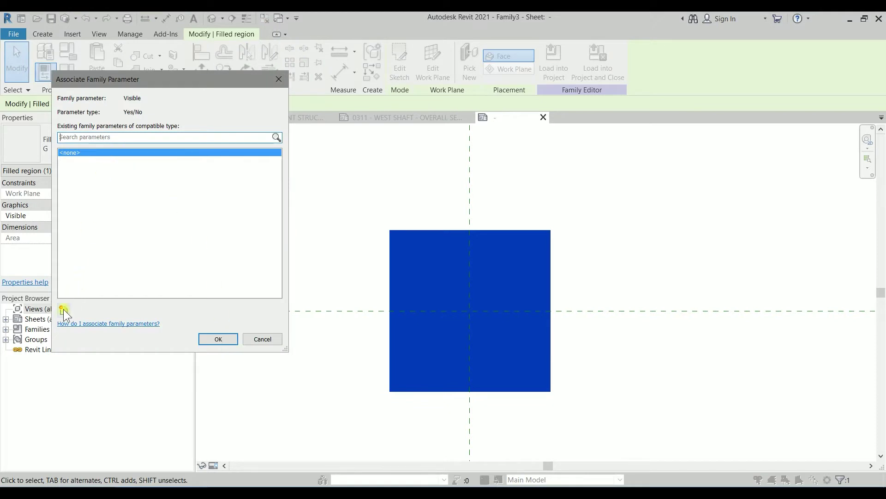
left_click(63, 309)
left_click(442, 306)
left_click(408, 280)
type("GREEN")
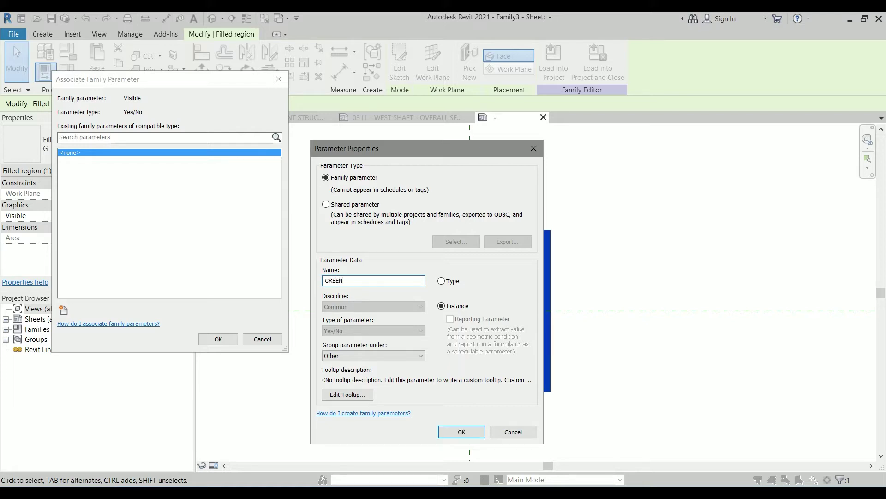
left_click(389, 354)
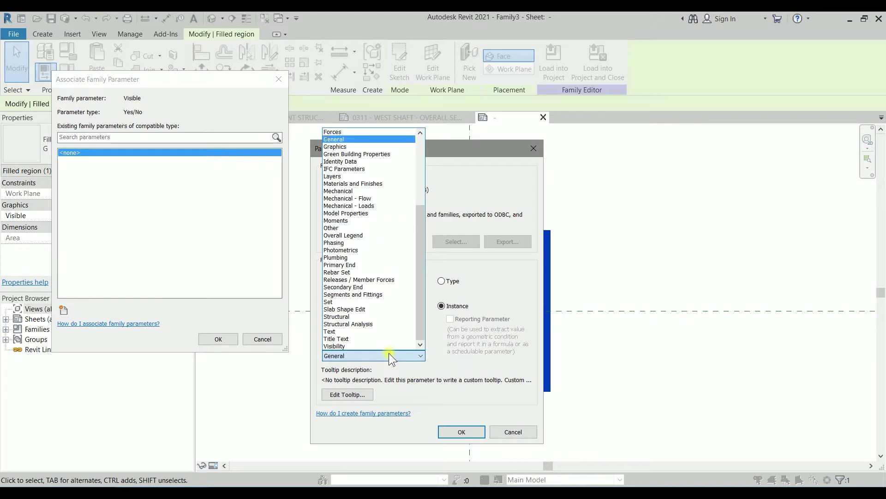
left_click(351, 147)
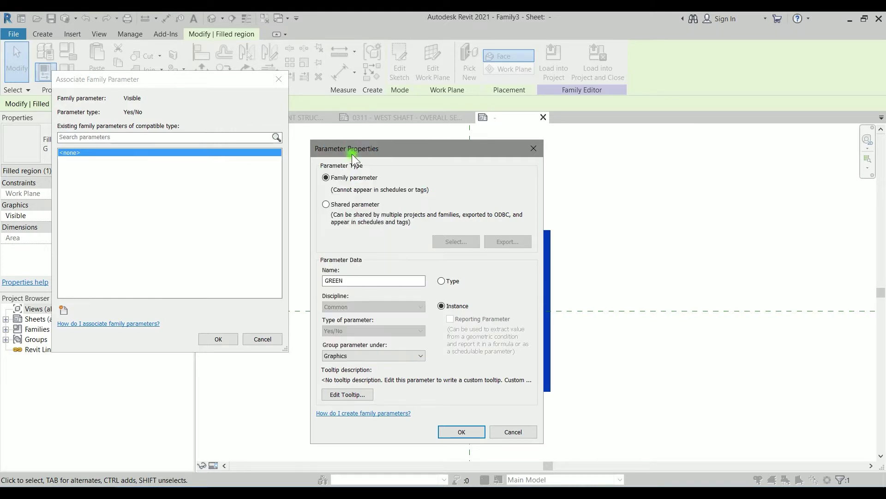
left_click(462, 432)
left_click(231, 341)
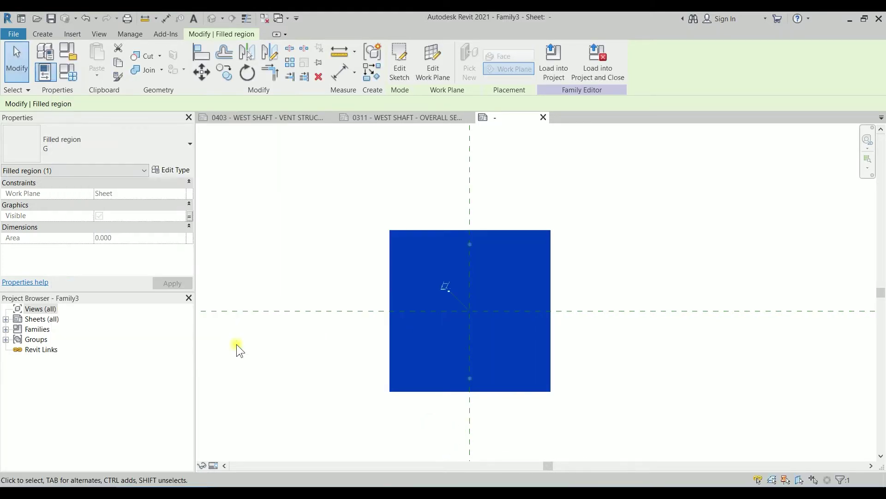
Save the family to the Desktop as EARTHING TABS with the maximum number of backups set to 1
left_click(51, 19)
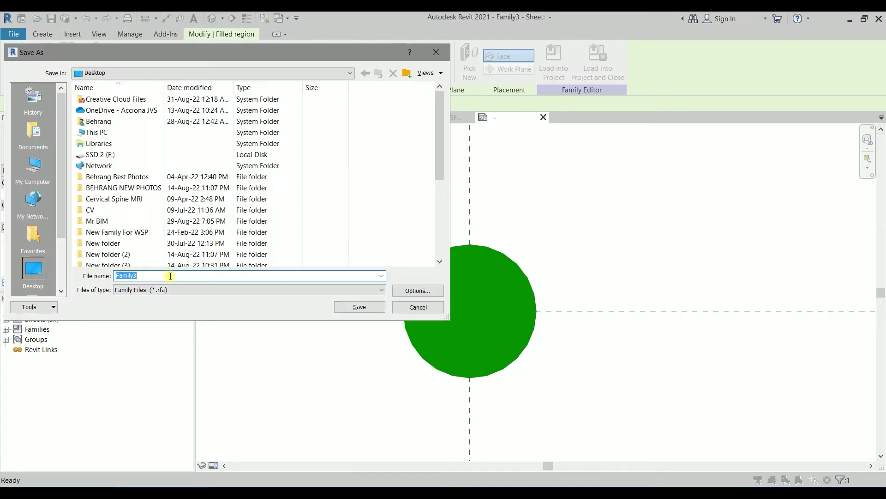
type("EARTHING TABS")
left_click(398, 291)
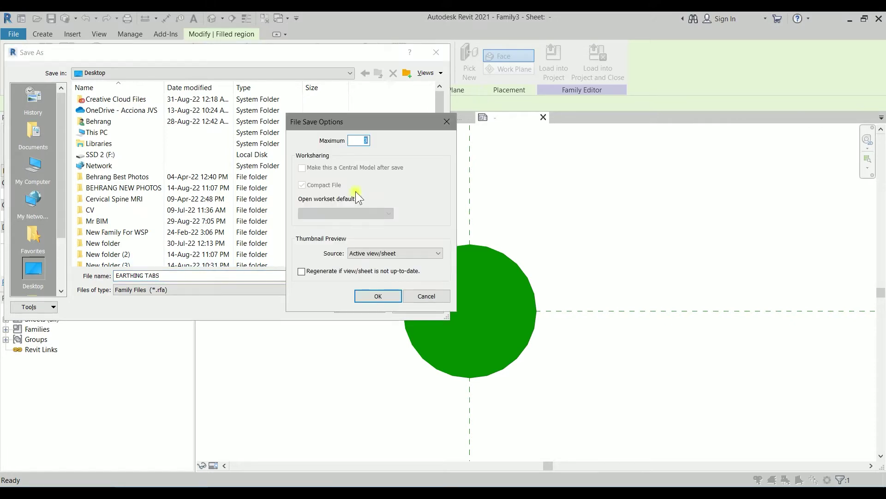
type("1")
left_click(388, 297)
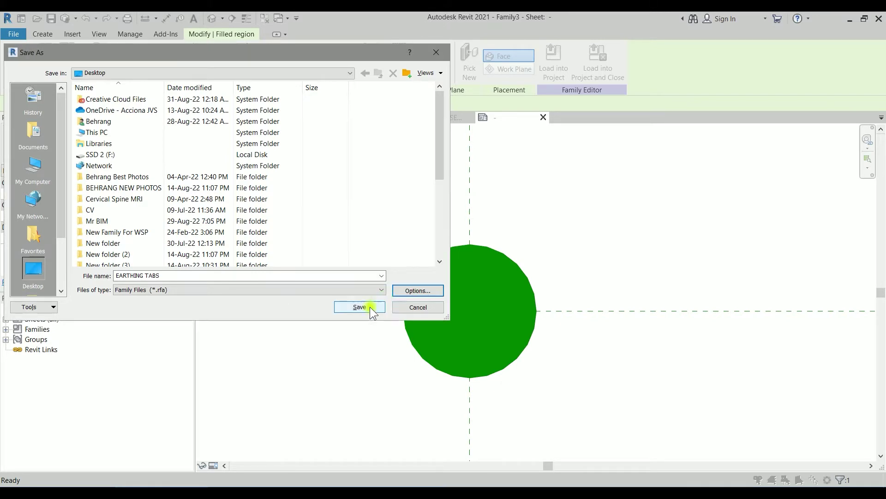
left_click(360, 308)
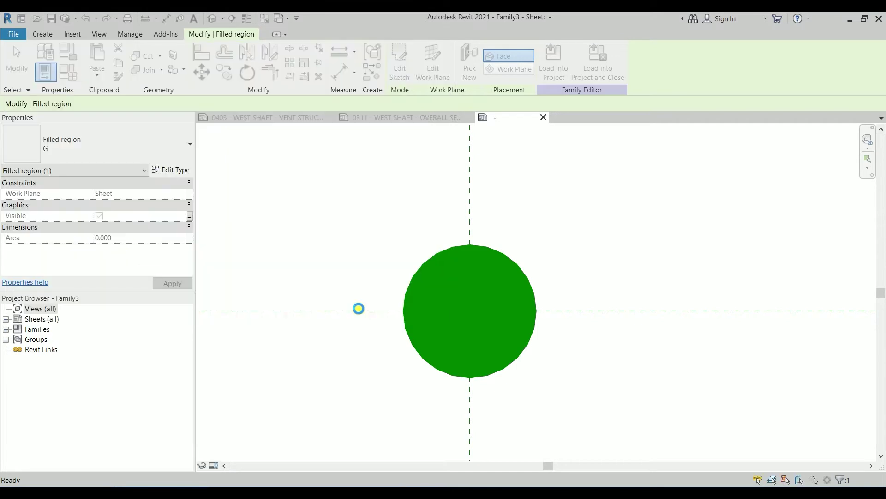
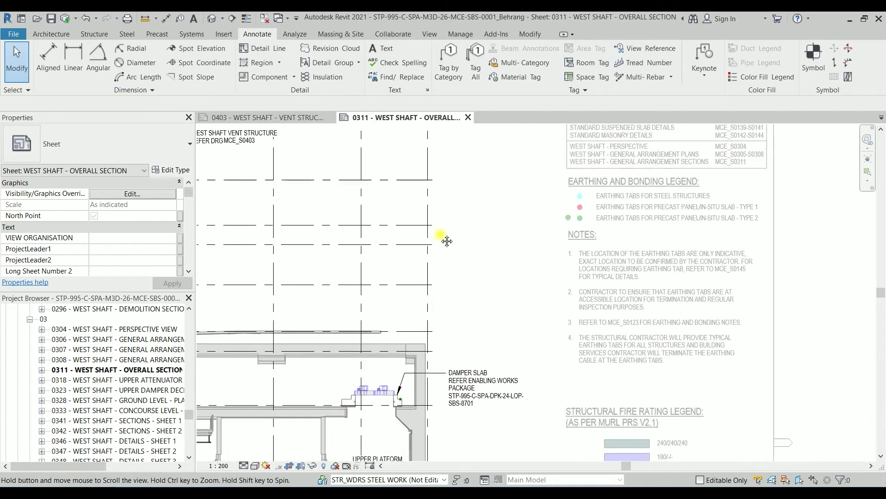
Activate the section view on sheet 0311 and place one EARTHING TABS symbol above the damper slab
double_click(429, 281)
left_click(807, 59)
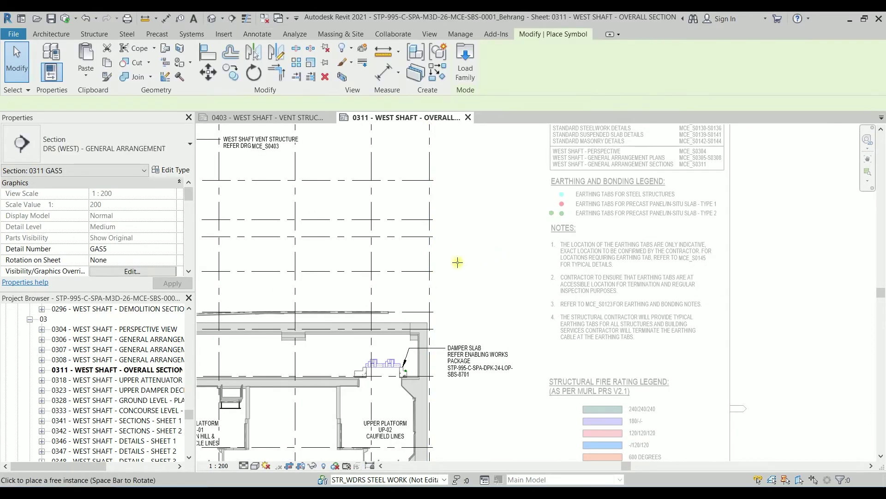
left_click(407, 288)
key("Escape")
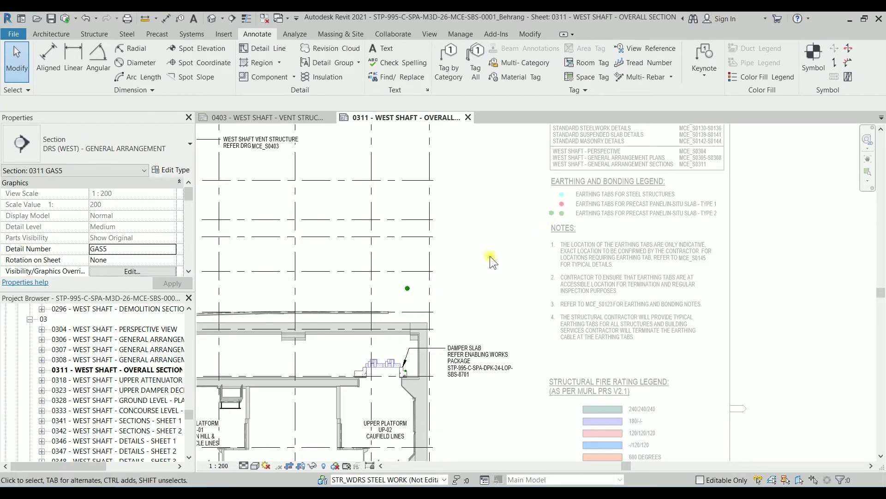
Move the placed EARTHING TABS symbol down beside the existing earthing tab at the damper slab
scroll(413, 370, "up", 3)
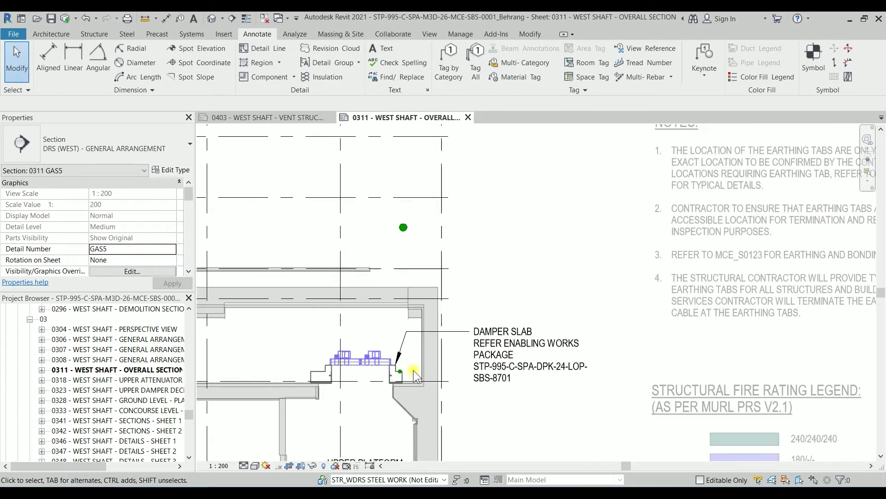
middle_click_drag(414, 370, 425, 323)
scroll(411, 245, "up", 2)
mouse_move(405, 170)
middle_mouse_down()
mouse_move(420, 224)
mouse_move(418, 180)
middle_mouse_up()
left_click(417, 180)
left_click_drag(417, 180, 426, 388)
scroll(406, 394, "up", 3)
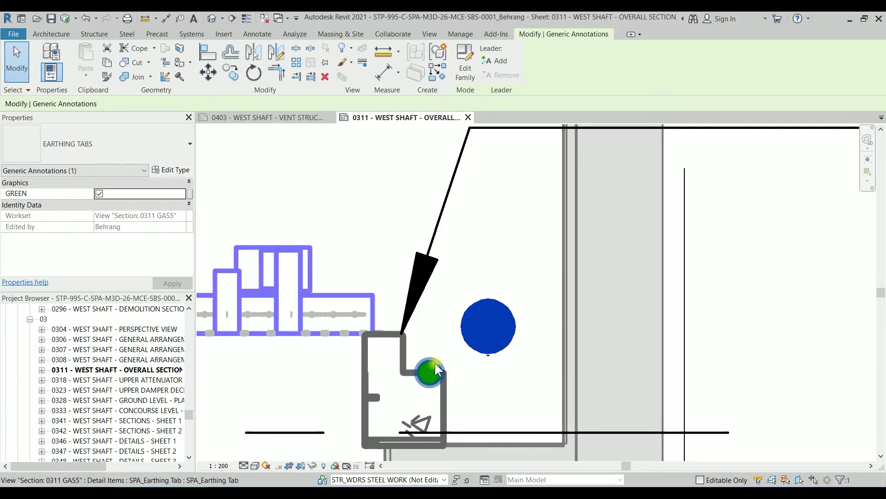
Compare the new symbol with the existing SPA_Earthing Tab detail item and check the detail item's diameter using a diameter dimension preview
scroll(435, 363, "down", 5)
scroll(435, 362, "down", 3)
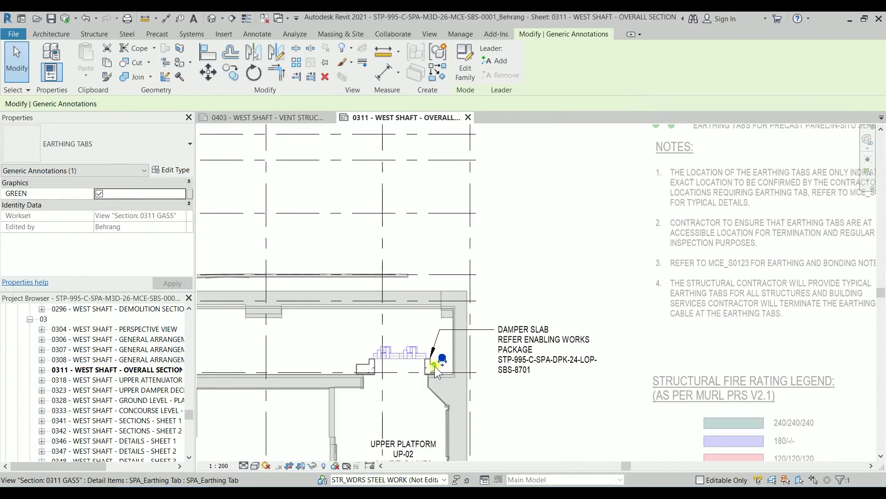
scroll(434, 364, "up", 6)
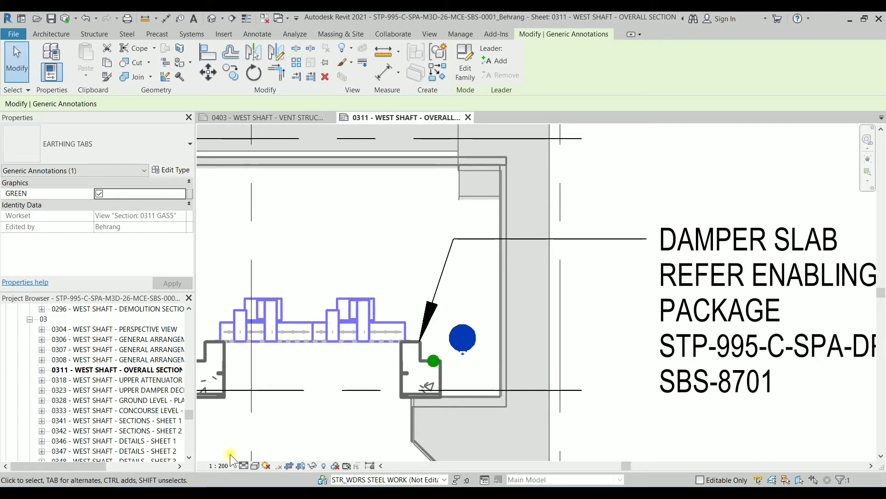
left_click(434, 361)
scroll(434, 361, "up", 5)
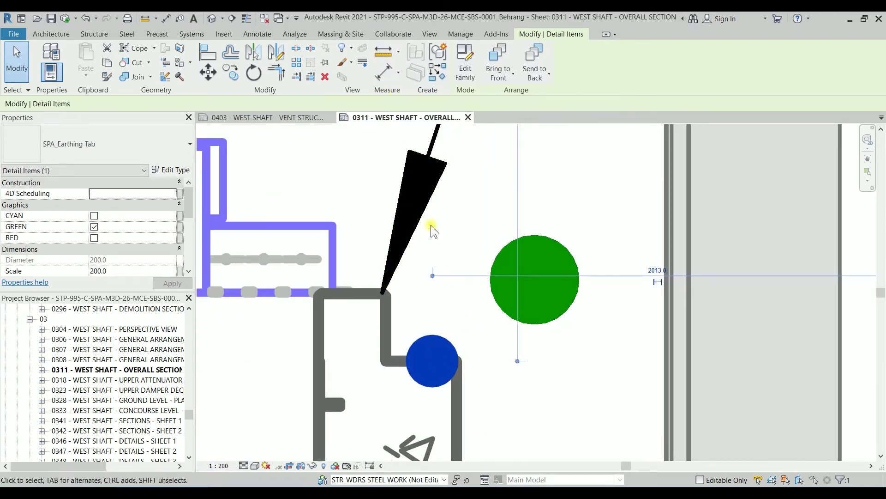
key("d")
key("i")
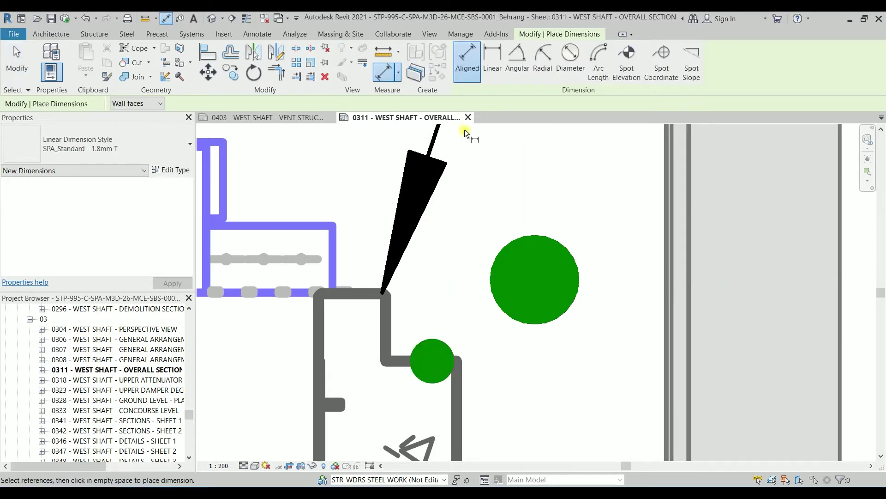
left_click(567, 71)
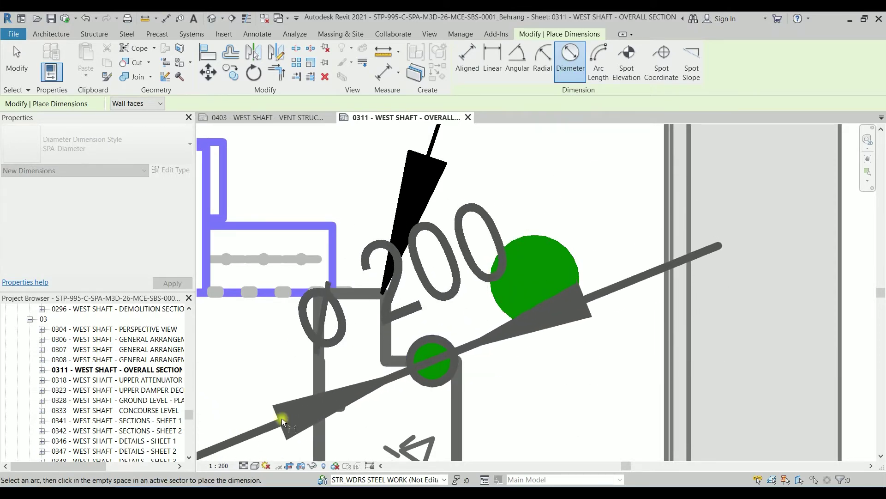
key("Escape")
key("Escape")
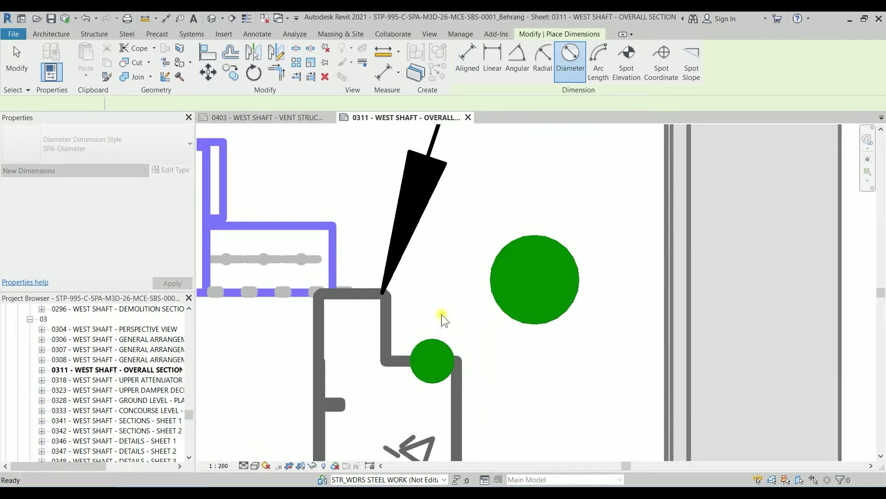
scroll(441, 313, "down", 3)
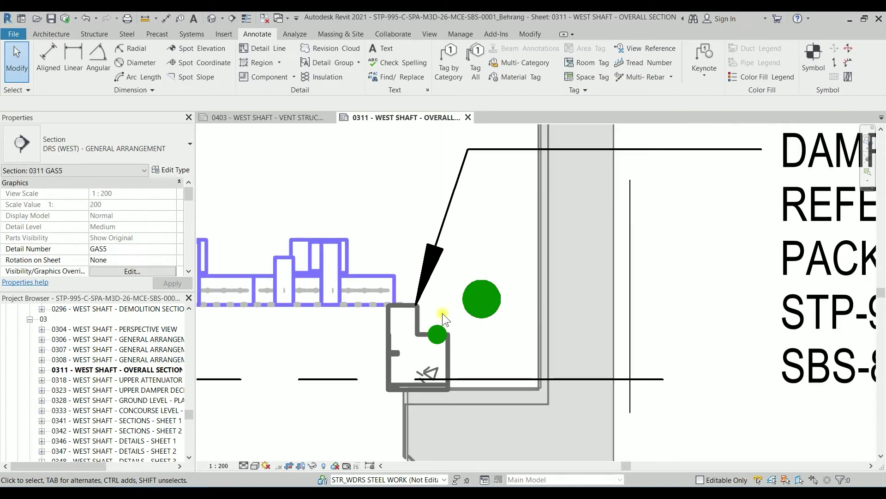
Open the family of the placed EARTHING TABS symbol in the section view for editing
scroll(442, 314, "down", 4)
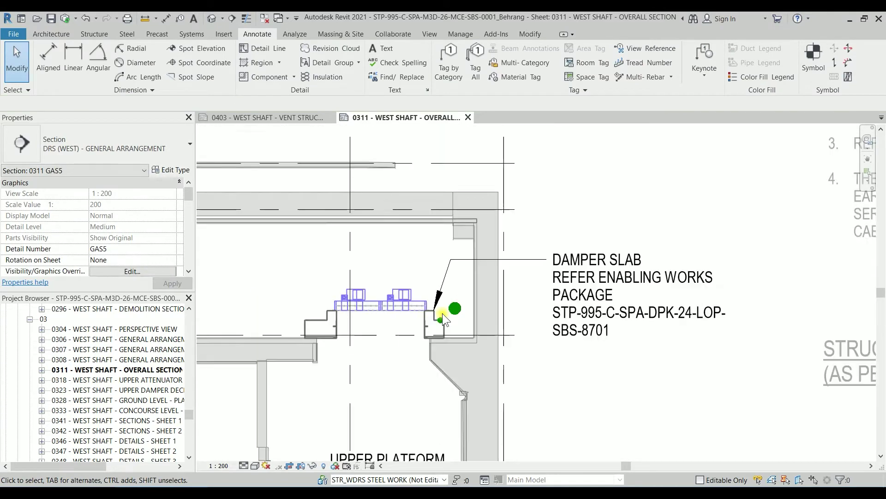
scroll(442, 313, "down", 2)
scroll(444, 317, "up", 4)
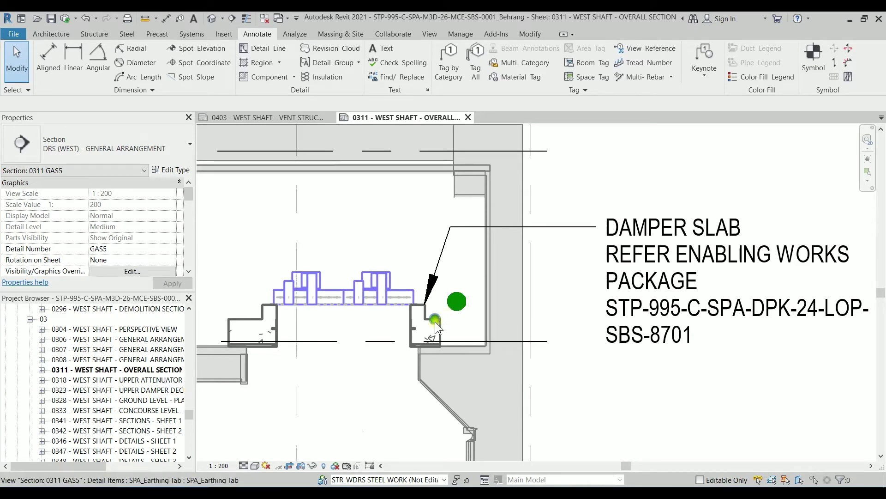
left_click(434, 318)
left_click(459, 304)
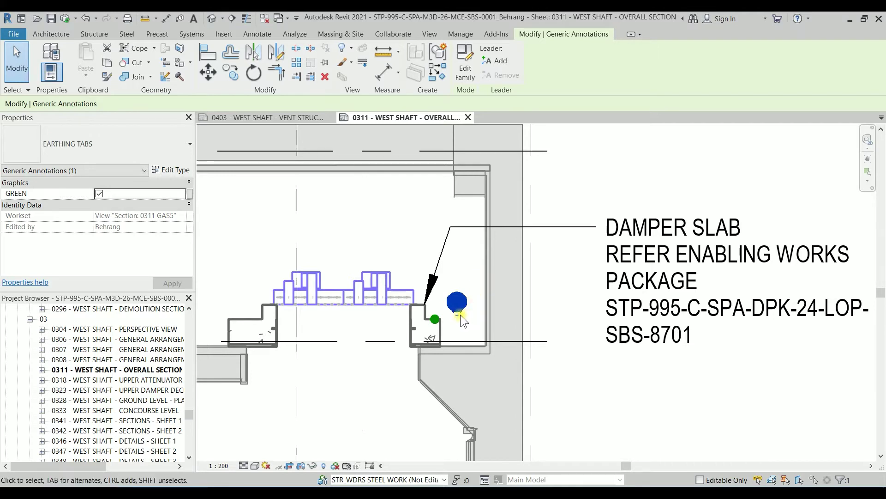
left_click(465, 78)
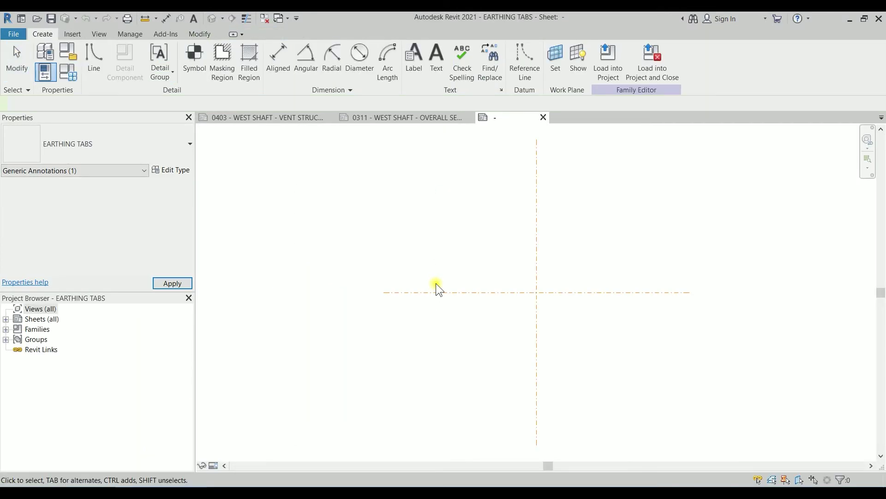
Copy the green filled circle twice down the vertical reference plane, placing the first copy about 7.2 below the original
scroll(571, 286, "up", 5)
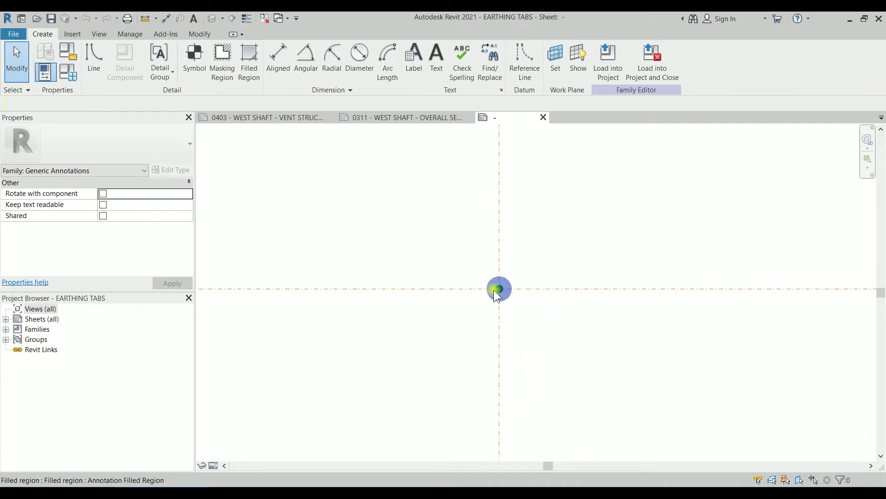
scroll(506, 289, "up", 5)
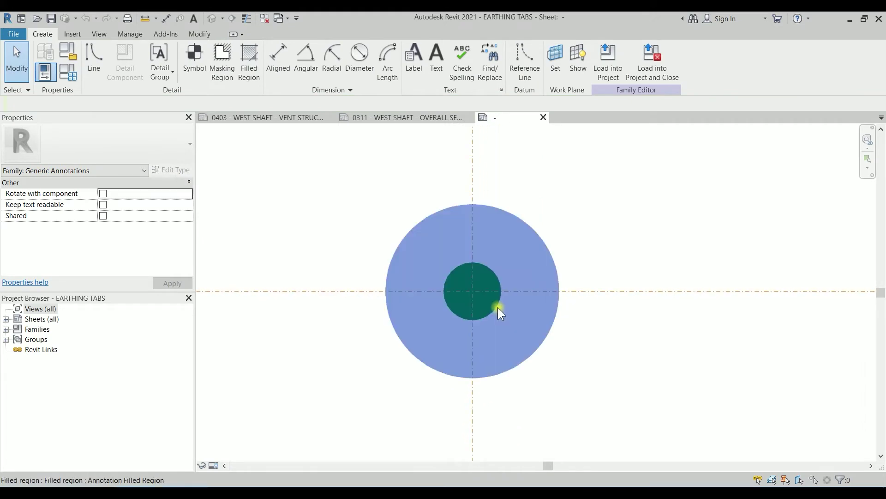
left_click(498, 305)
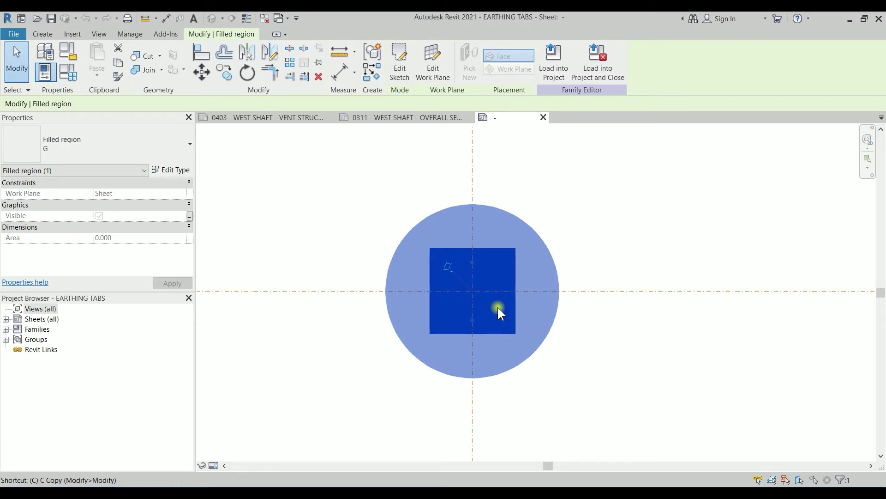
key("Delete")
key("c")
key("o")
left_click(475, 291)
scroll(475, 291, "down", 3)
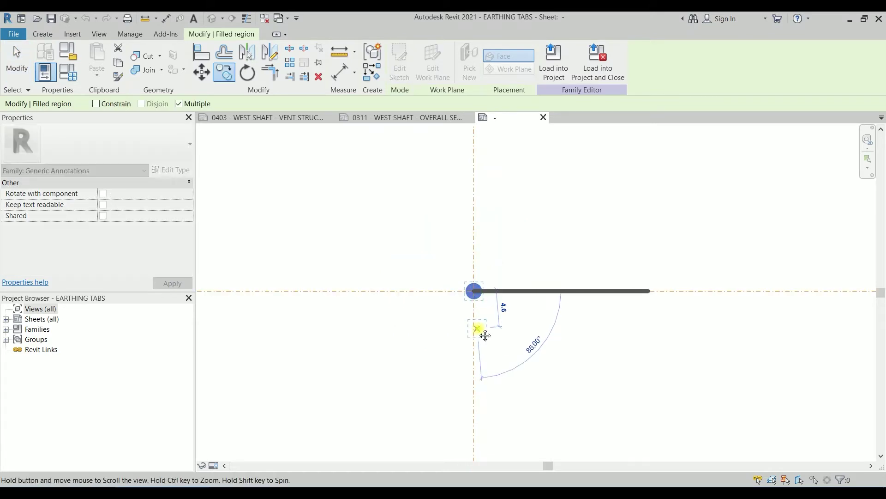
middle_click_drag(485, 334, 477, 275)
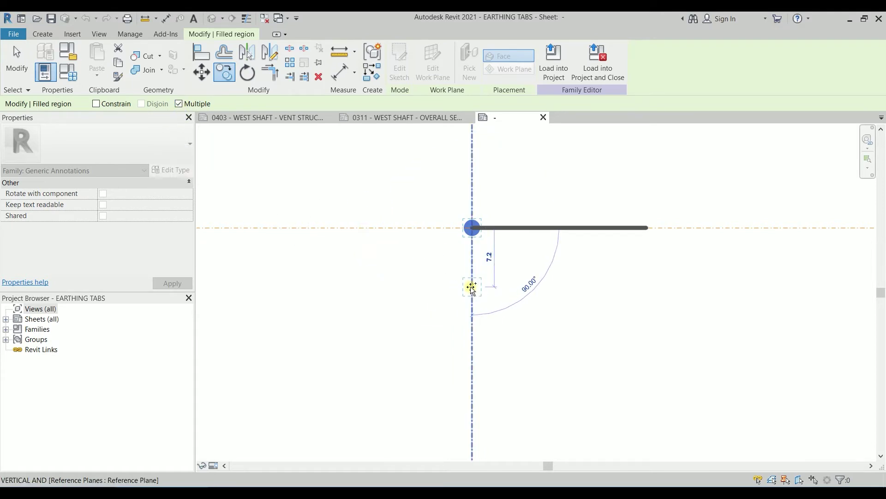
left_click(472, 287)
left_click(475, 325)
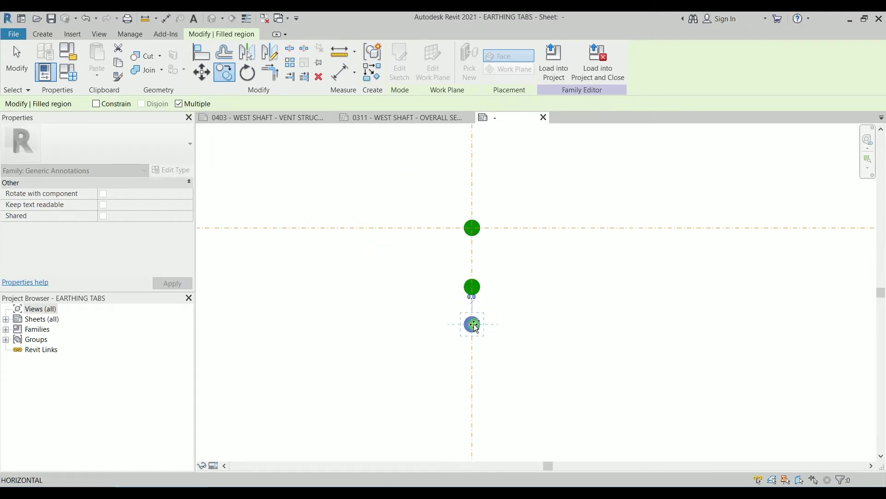
key("Escape")
key("Escape")
Give the middle circle a duplicated filled region type named C with a cyan foreground pattern color
scroll(495, 295, "up", 2)
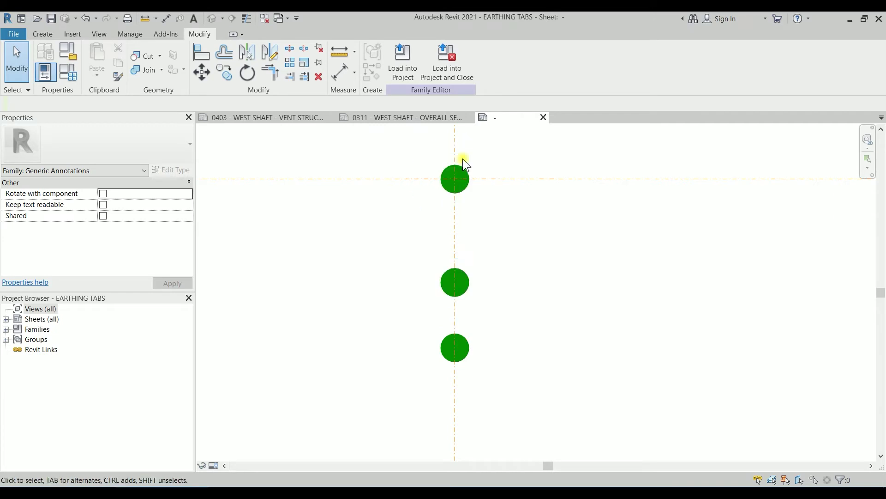
left_click(470, 276)
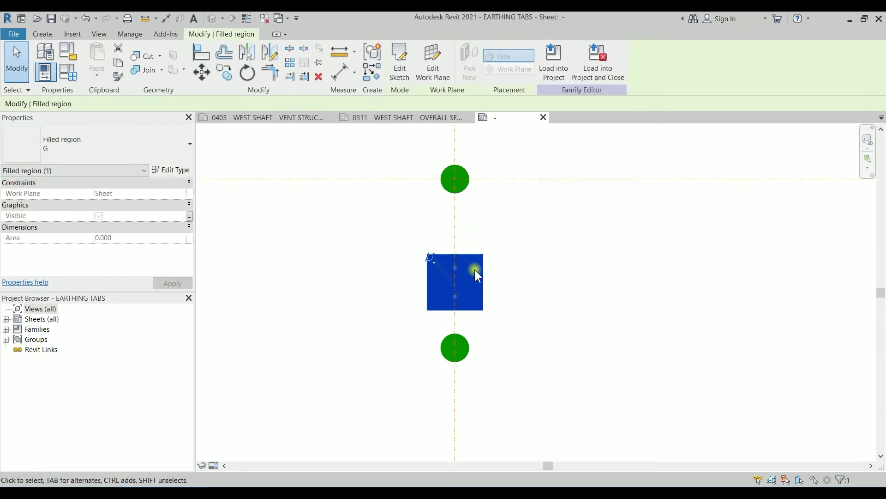
left_click(172, 170)
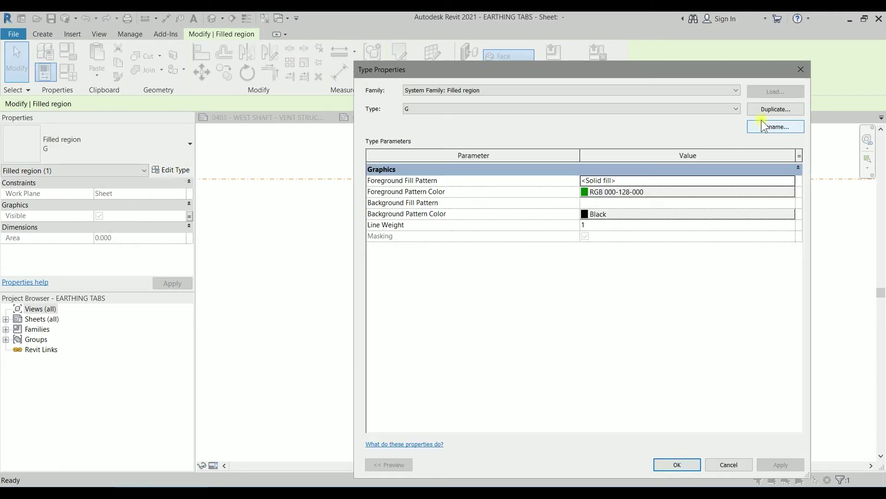
left_click(767, 109)
type("C")
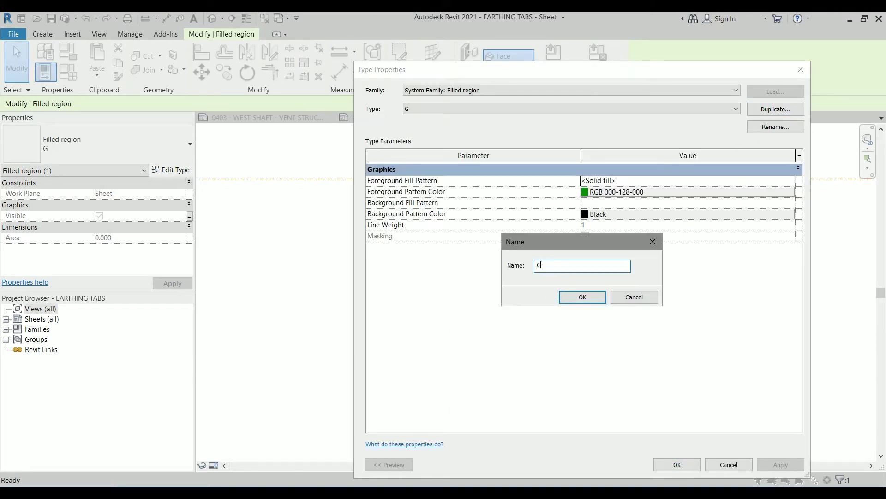
left_click(578, 295)
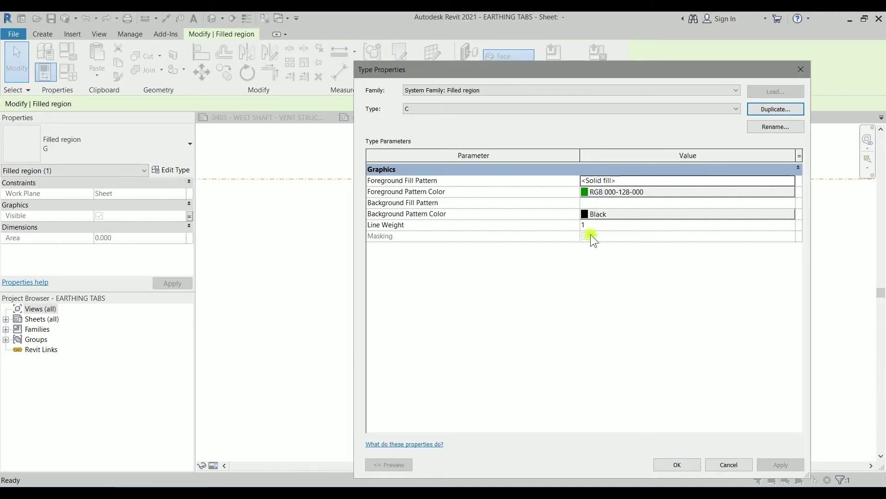
left_click(609, 194)
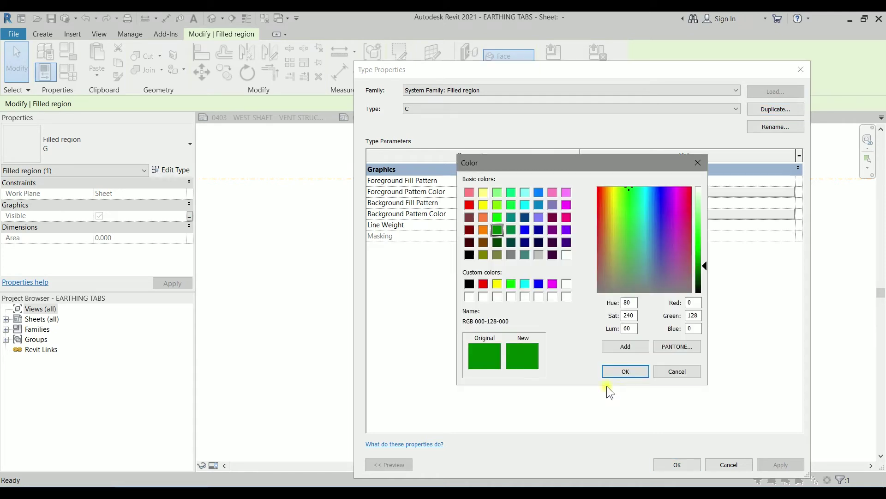
left_click(527, 206)
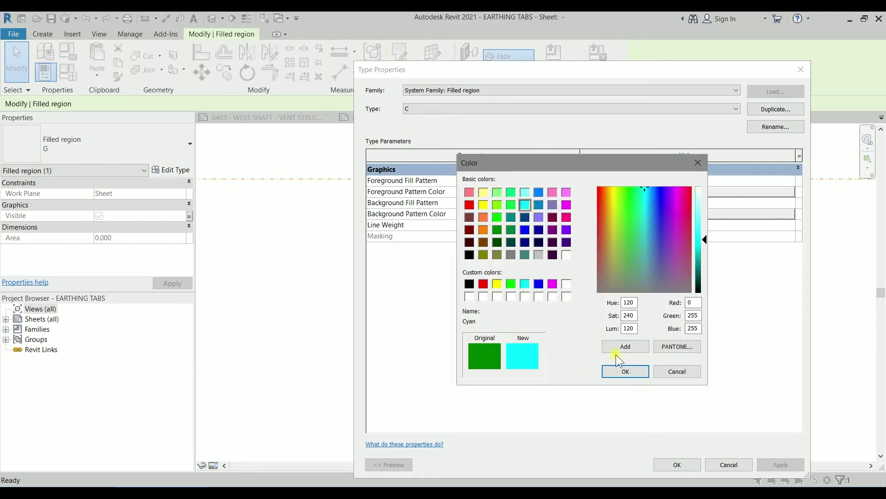
left_click(625, 371)
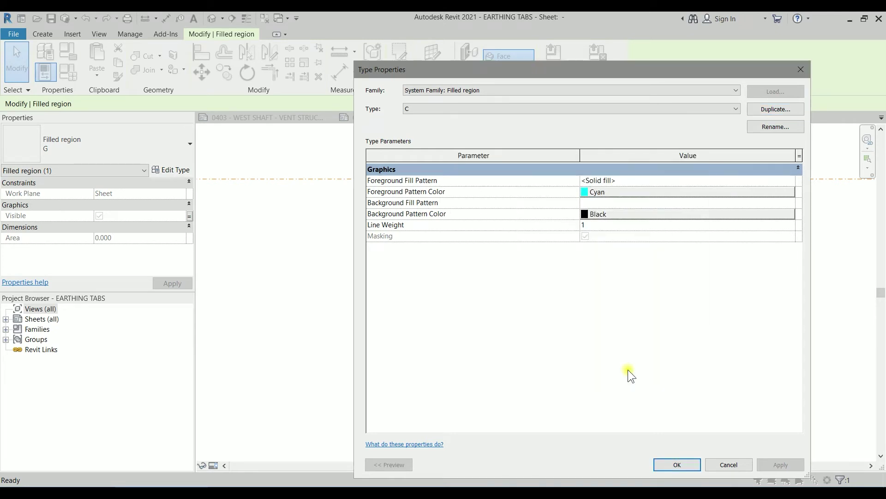
left_click(679, 463)
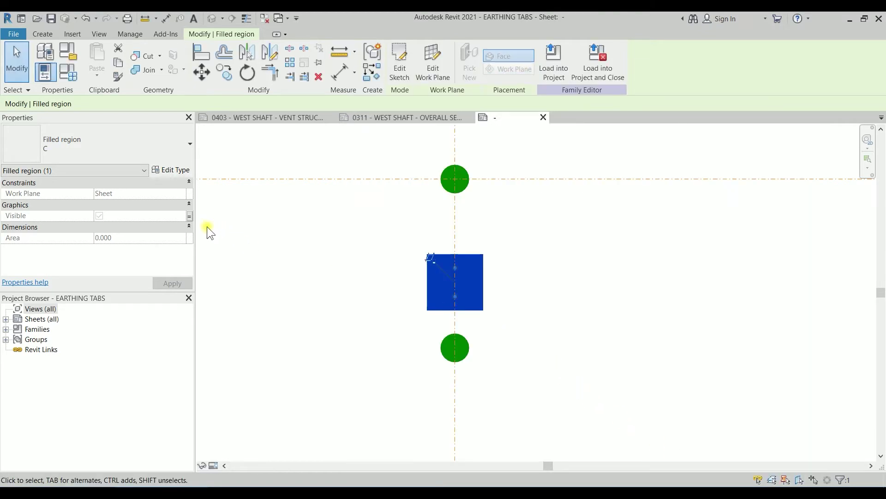
Link the middle circle's visibility to a new instance family parameter CYAN grouped under Graphics
left_click(259, 257)
left_click(469, 284)
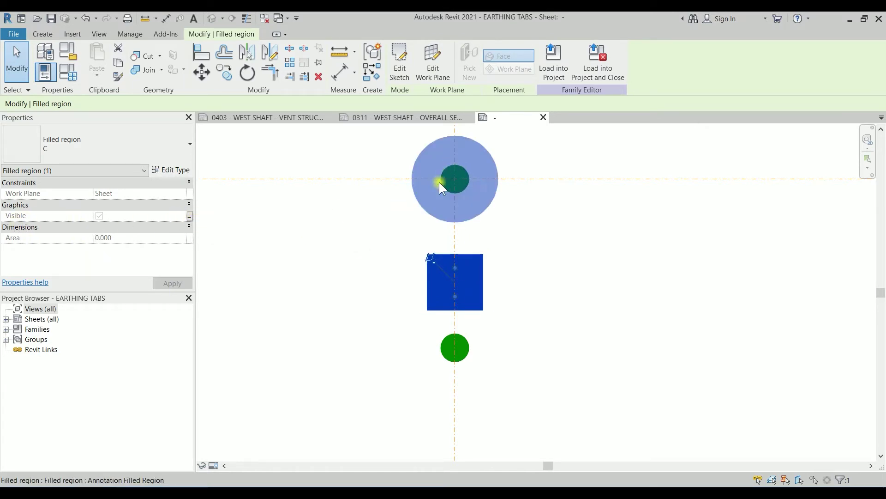
left_click(190, 216)
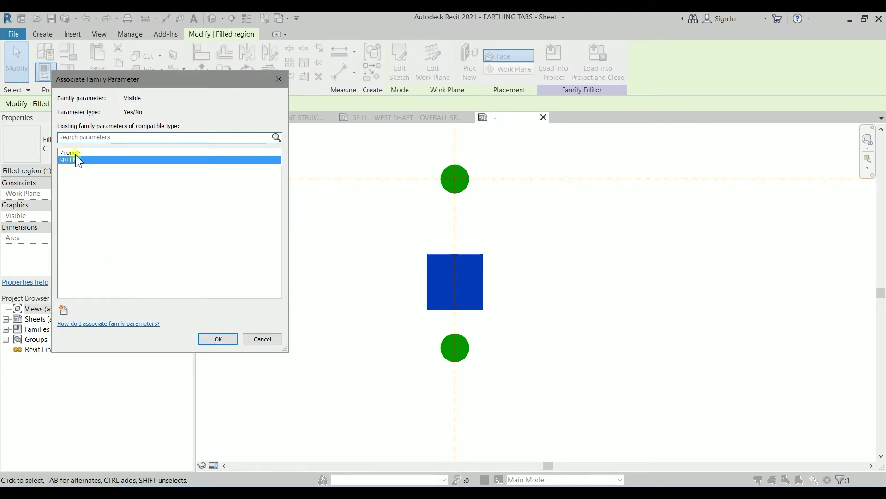
left_click(65, 309)
left_click(442, 306)
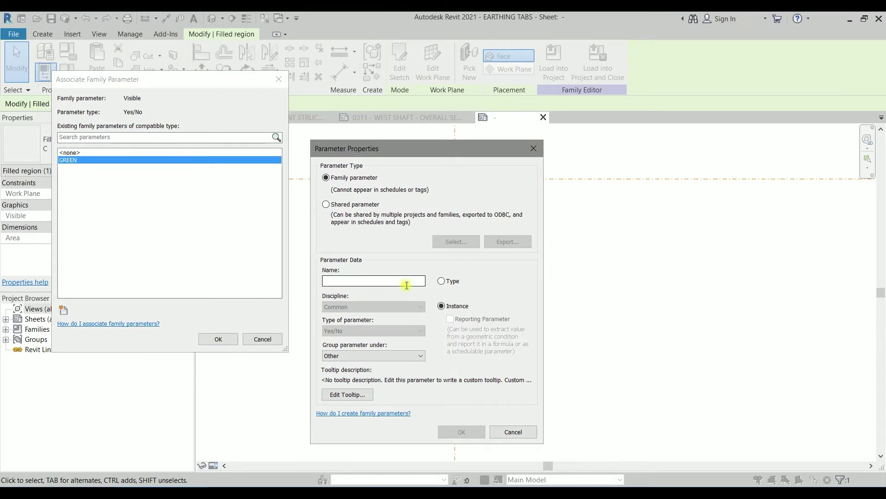
left_click(405, 283)
type("CYAN")
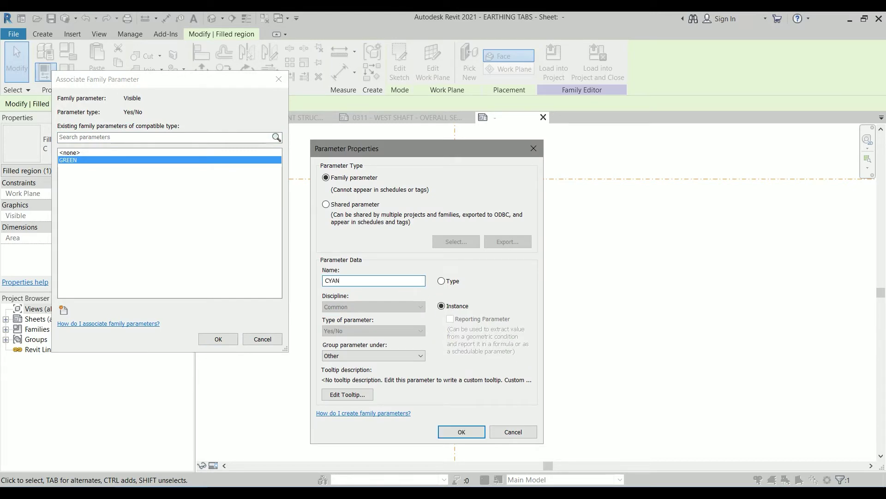
left_click(488, 423)
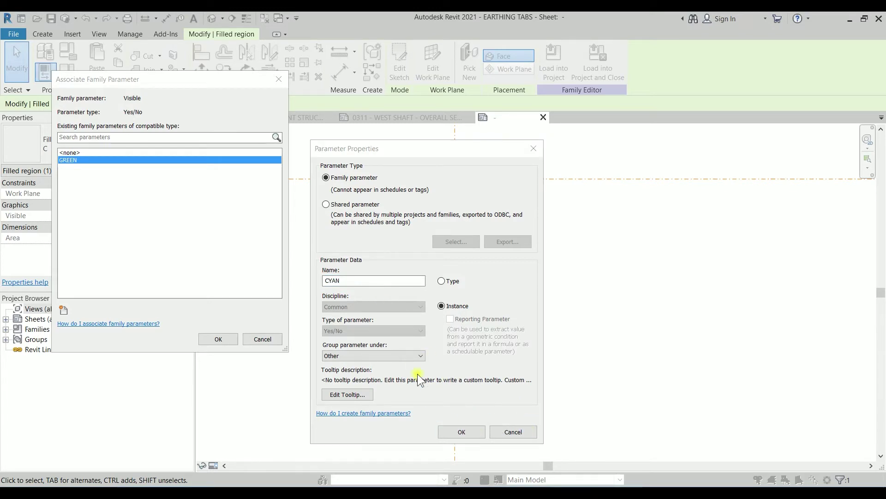
left_click(413, 358)
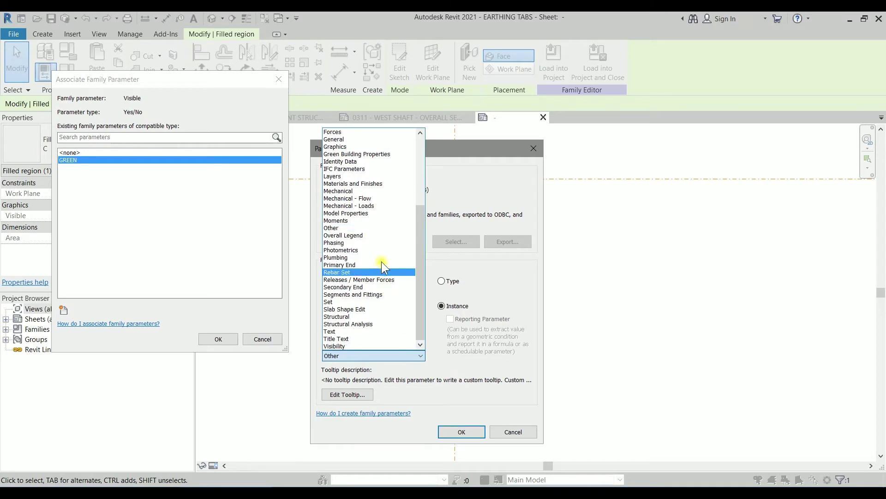
left_click(339, 161)
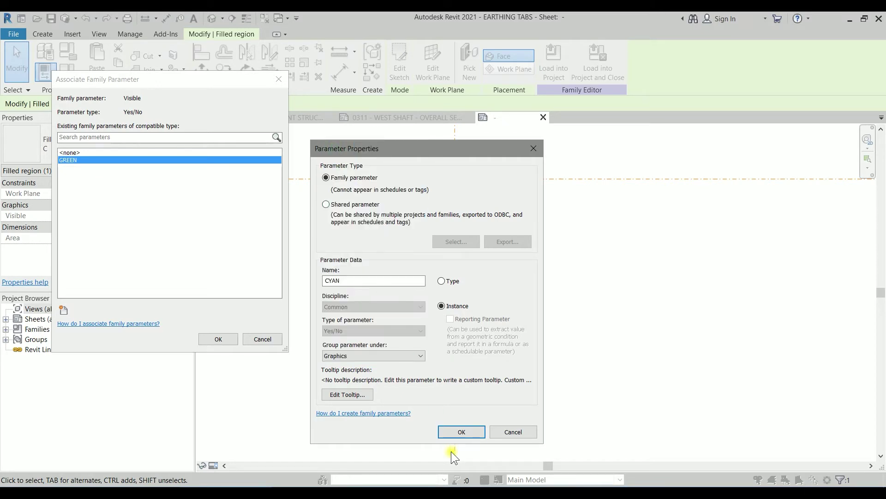
left_click(454, 434)
left_click(219, 339)
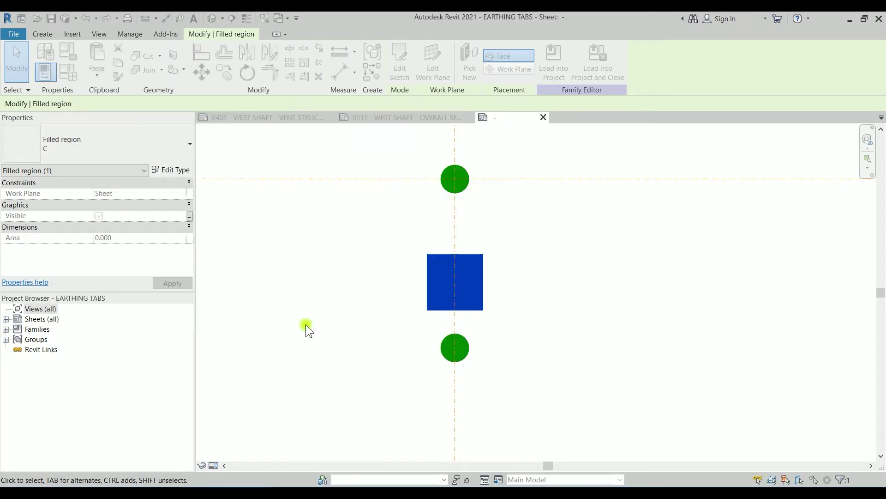
left_click(512, 331)
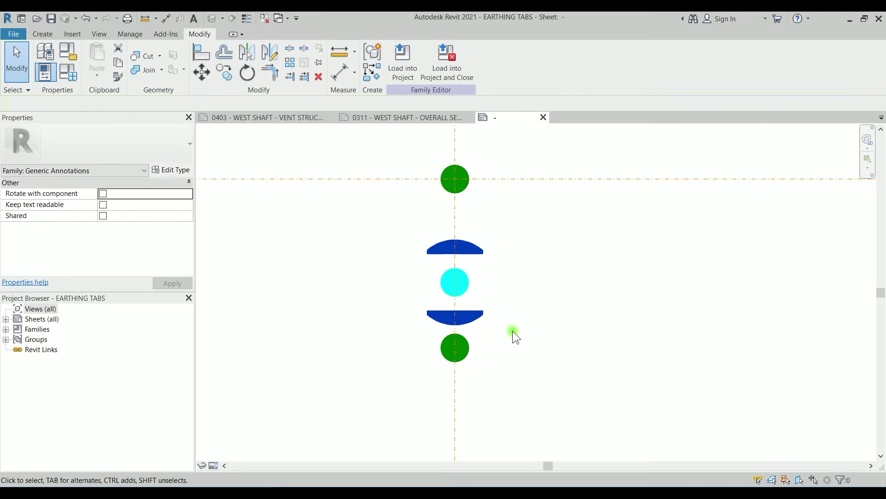
Give the lowest circle a duplicated filled region type named R with a red foreground pattern color
left_click(467, 348)
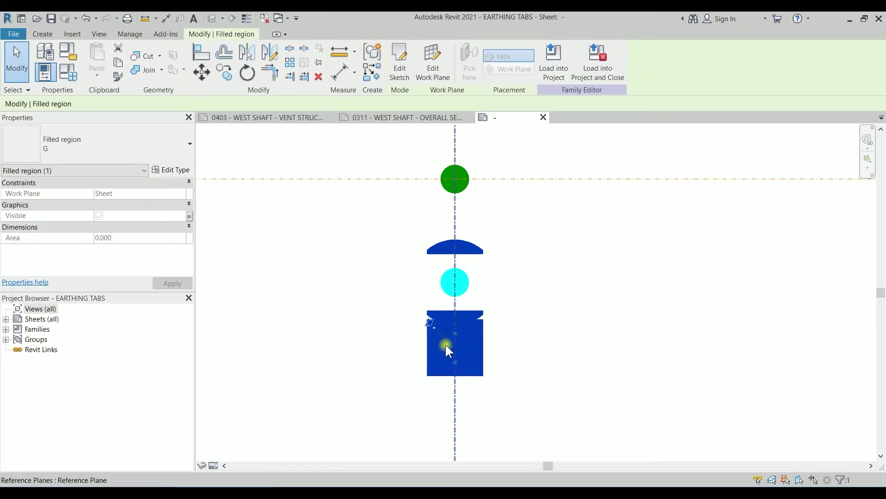
left_click(185, 172)
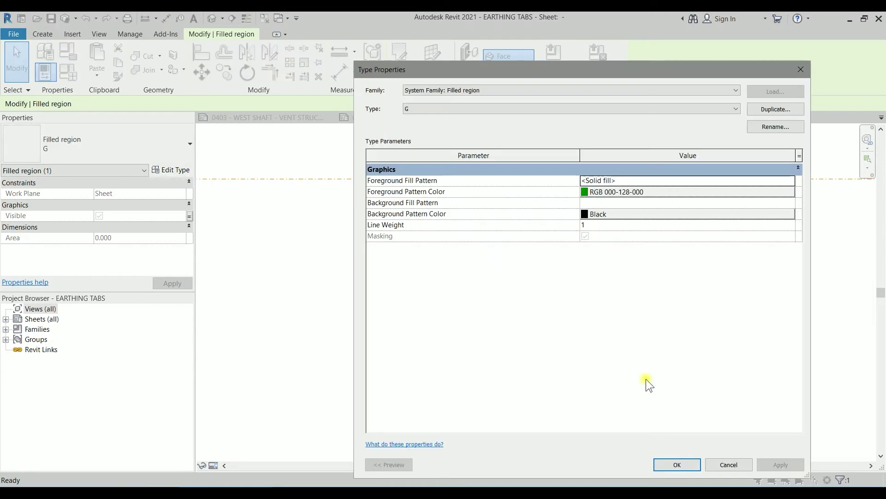
left_click(785, 110)
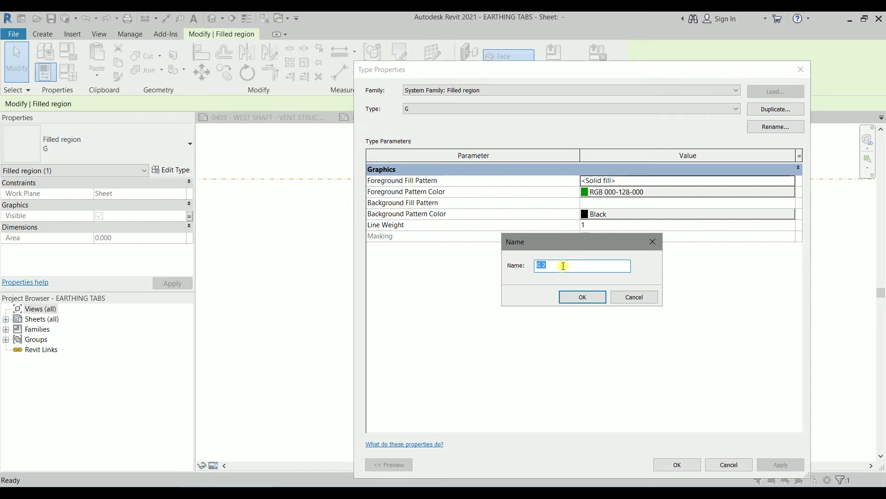
type("R")
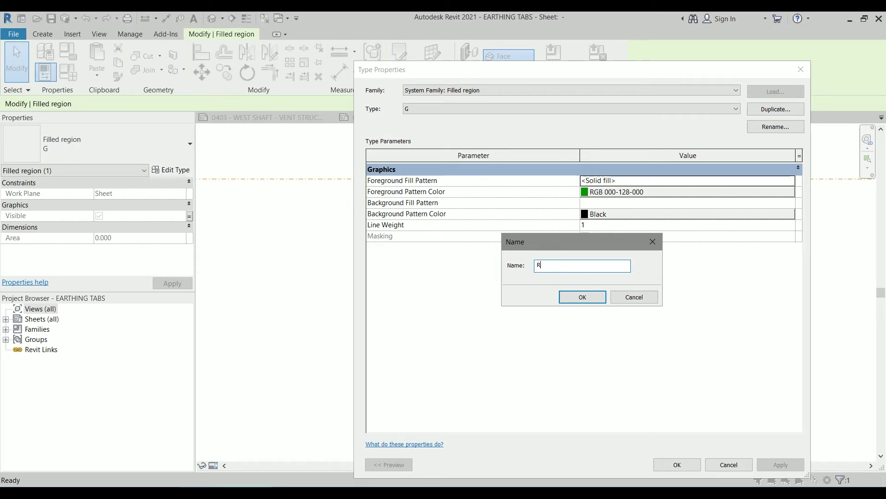
left_click(589, 299)
left_click(609, 191)
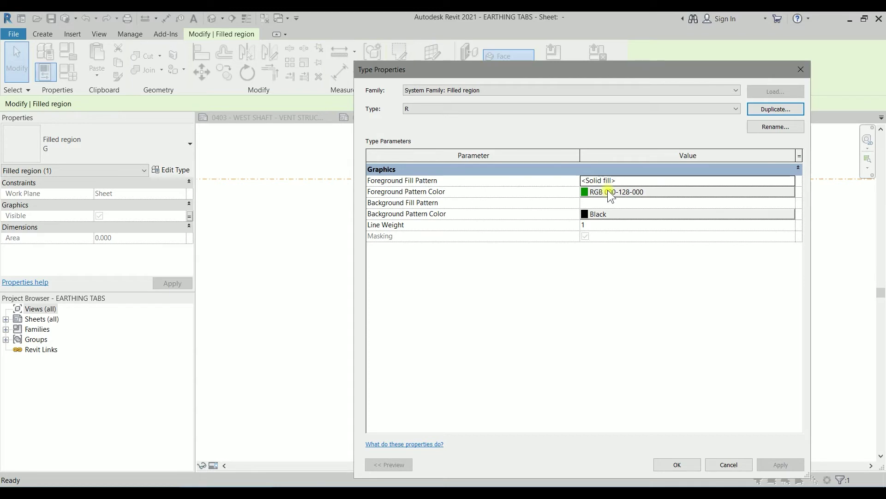
left_click(469, 205)
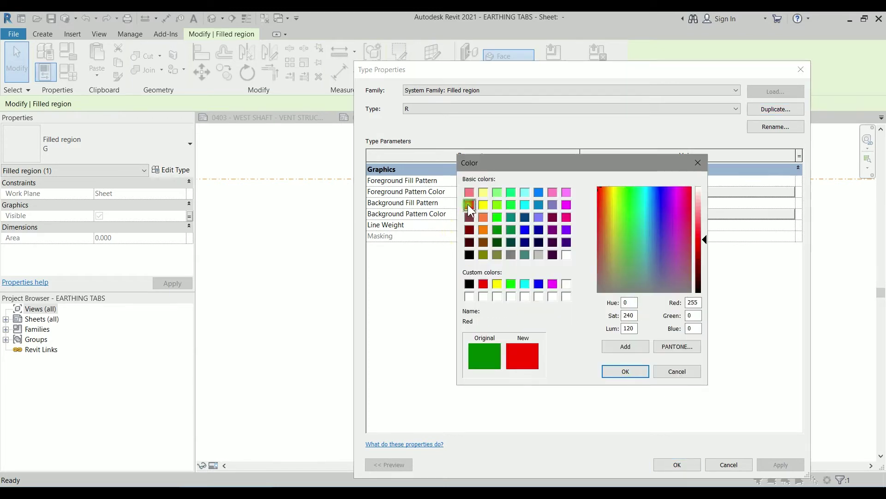
left_click(614, 370)
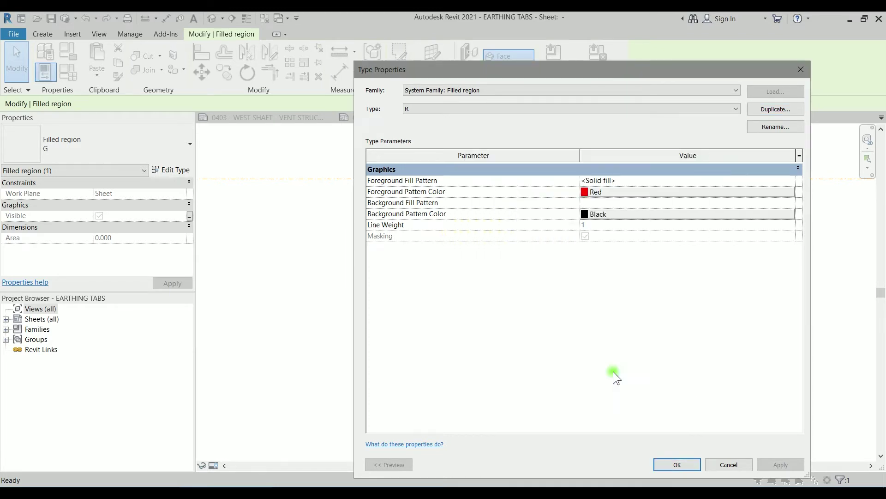
left_click(675, 464)
key("Escape")
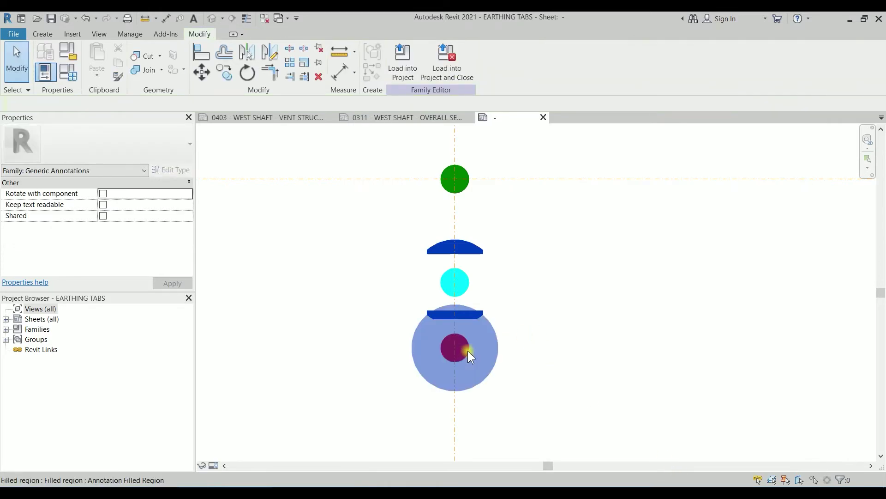
Link the red circle's visibility to a new instance family parameter RED grouped under Graphics
left_click(468, 351)
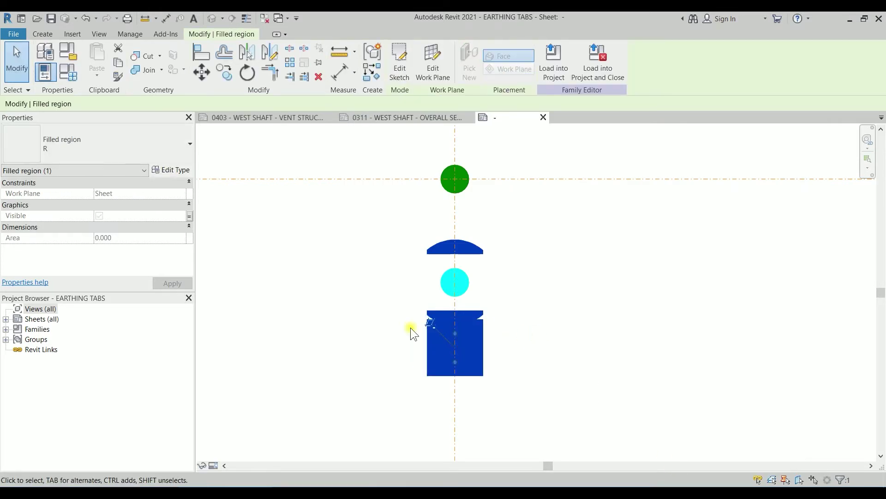
left_click(189, 217)
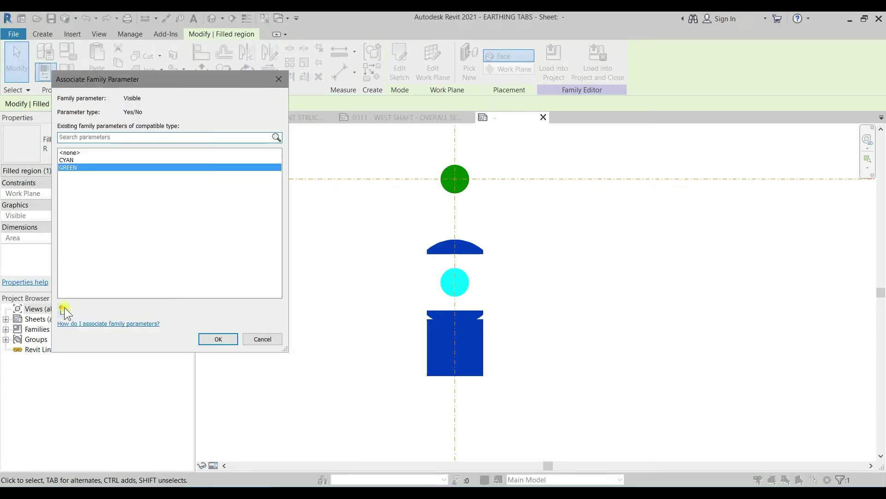
left_click(63, 309)
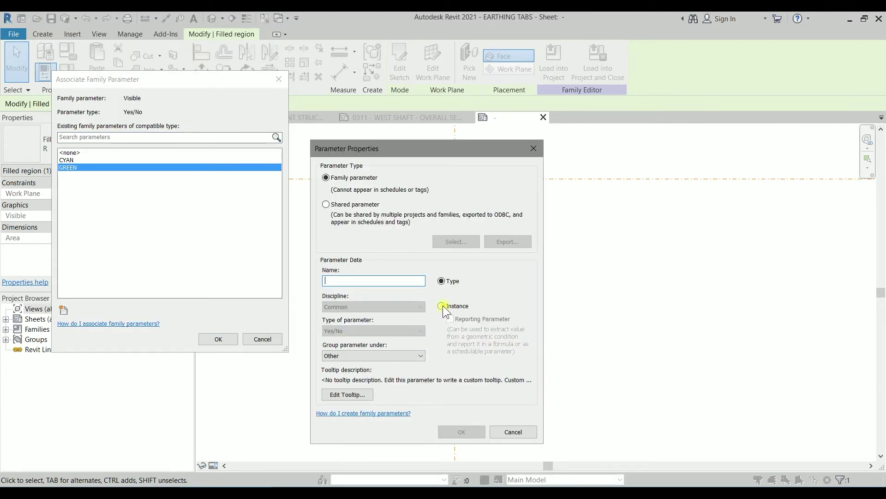
type("RED")
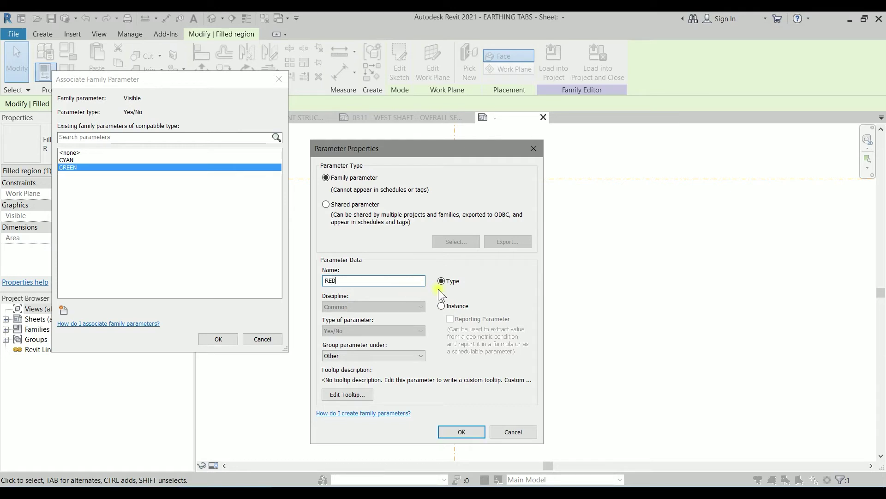
left_click(442, 306)
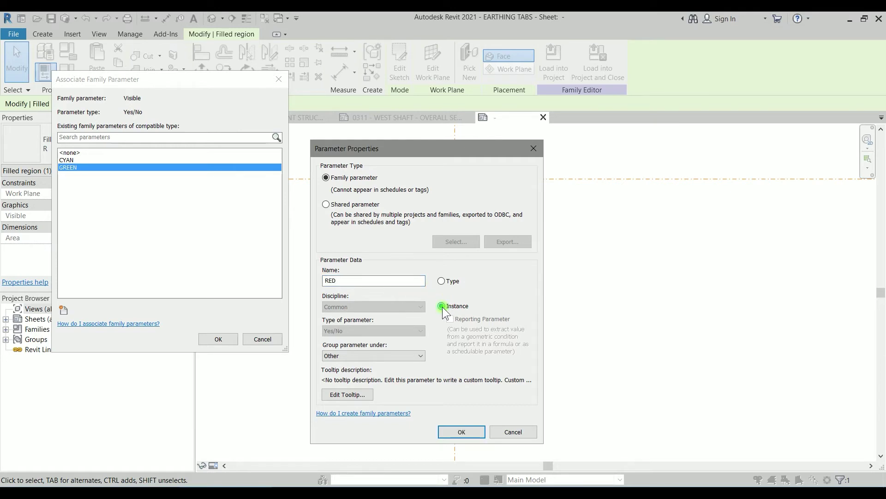
left_click(403, 355)
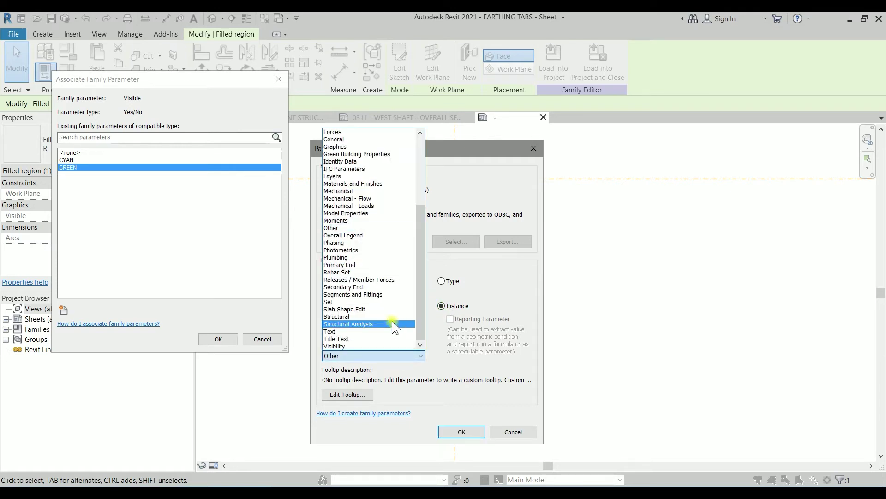
left_click(339, 146)
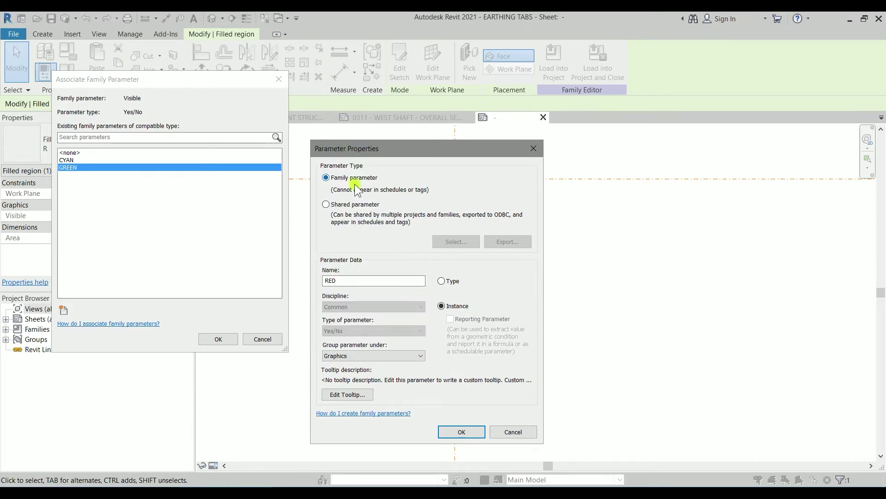
left_click(461, 432)
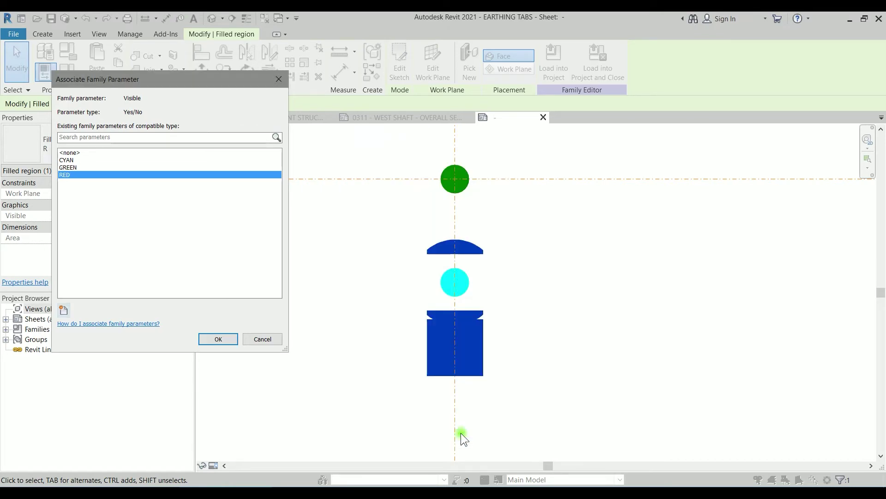
left_click(218, 340)
left_click(342, 329)
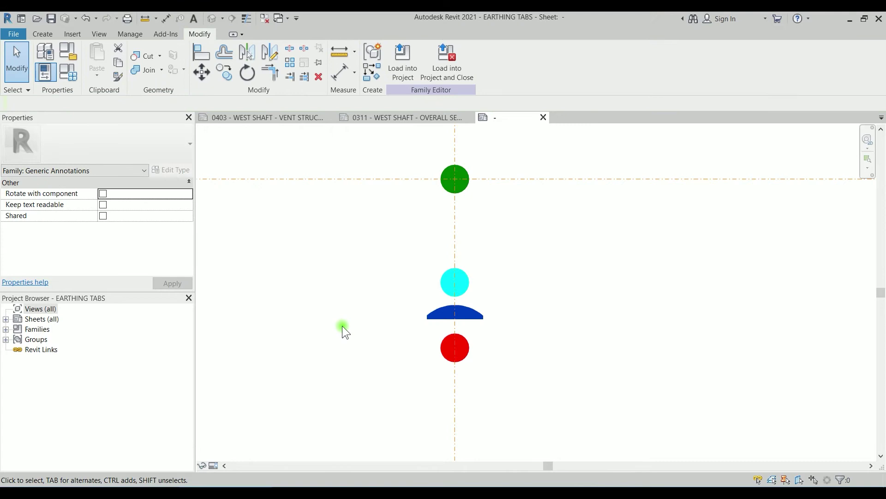
Switch off the default values of the CYAN, GREEN and RED visibility parameters in the family types
left_click(67, 77)
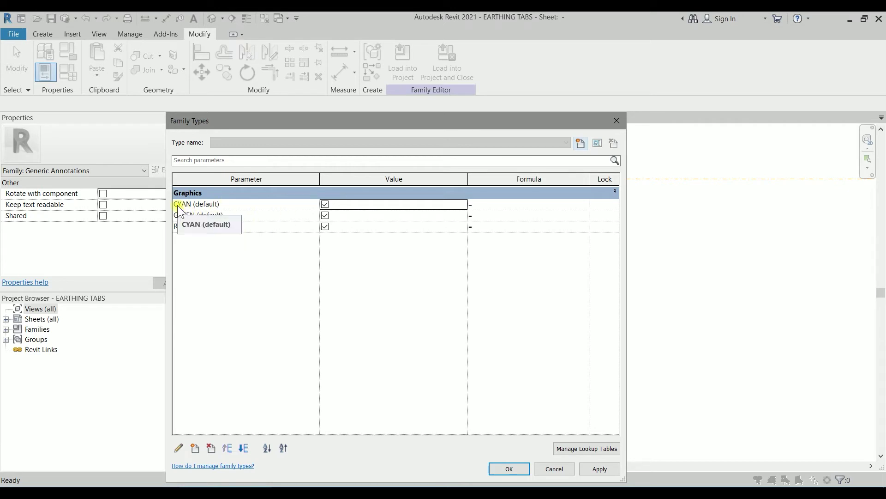
left_click(325, 226)
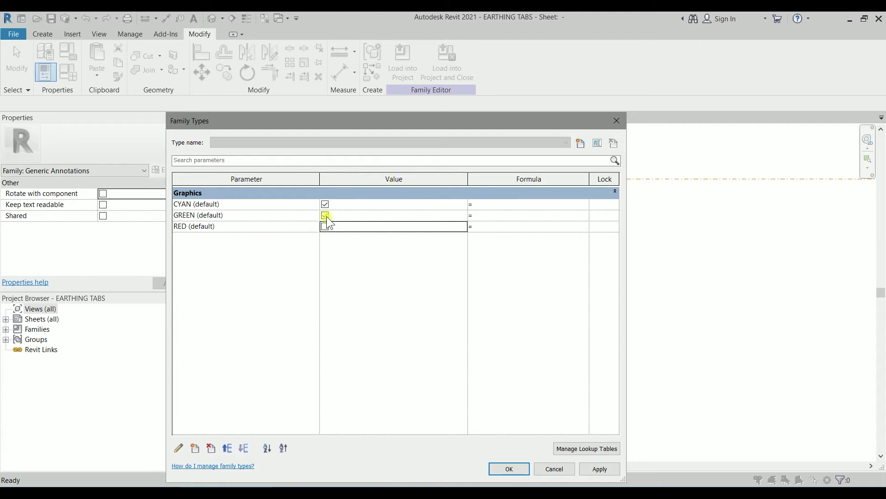
left_click(325, 216)
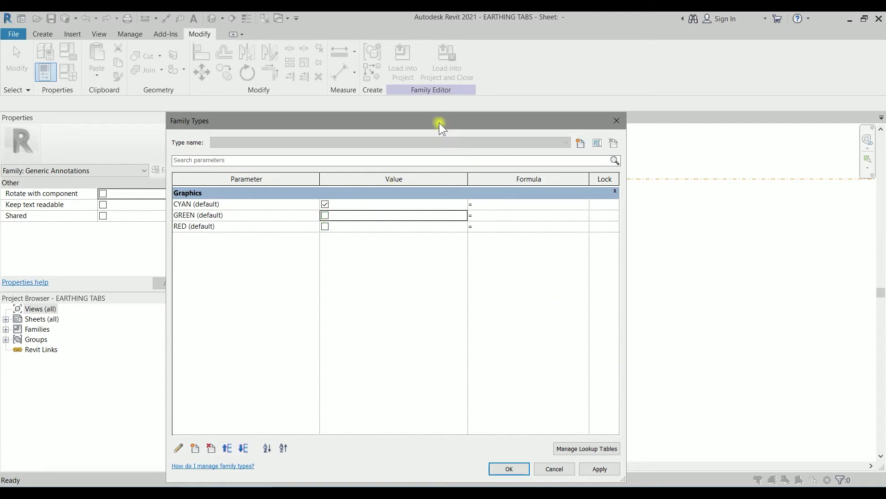
left_click_drag(439, 123, 391, 90)
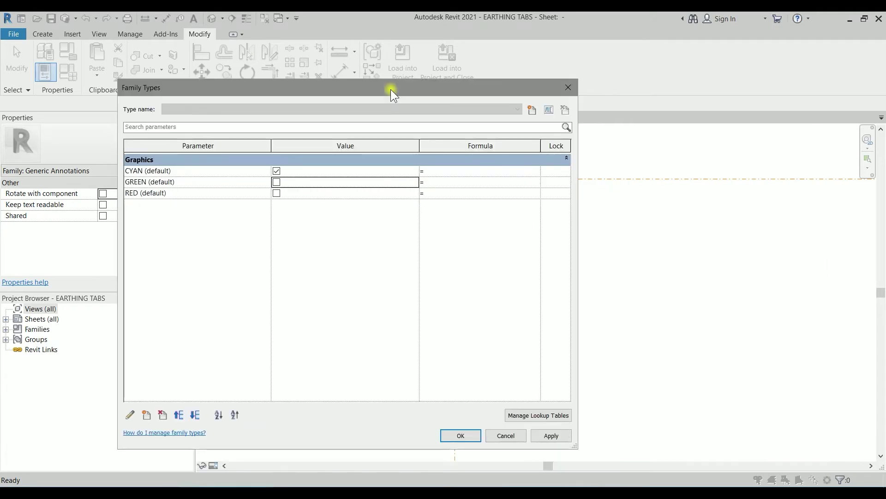
left_click(278, 171)
left_click(276, 182)
left_click(277, 171)
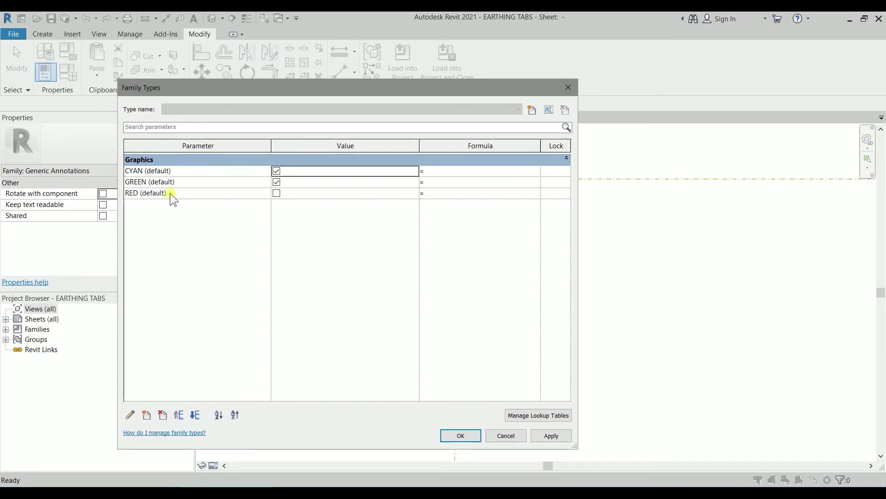
left_click(276, 182)
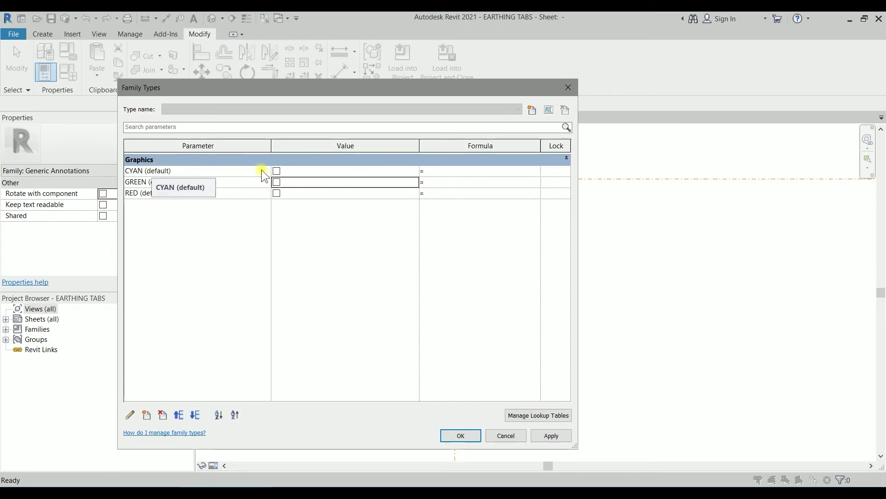
left_click(277, 171)
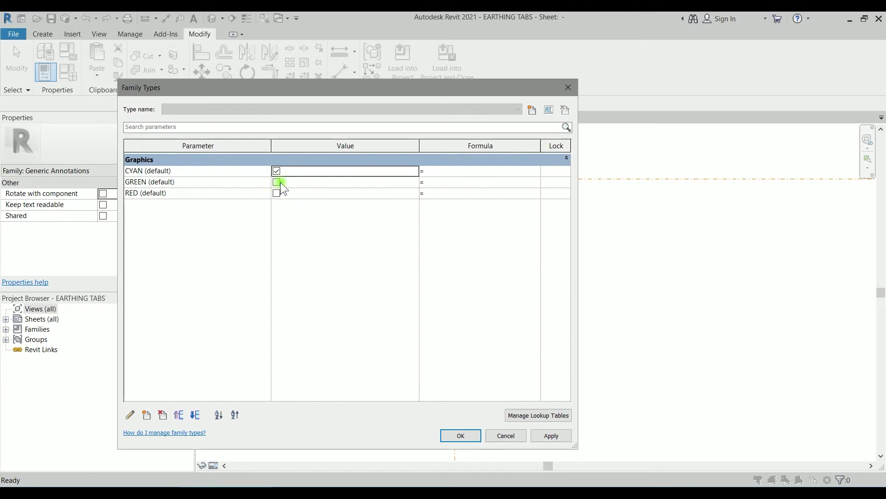
left_click(280, 181)
left_click(278, 171)
left_click(278, 180)
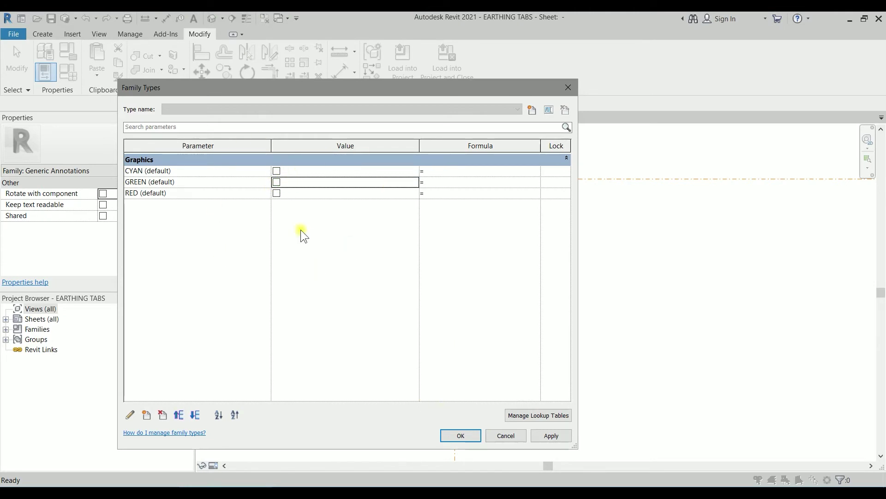
left_click(461, 435)
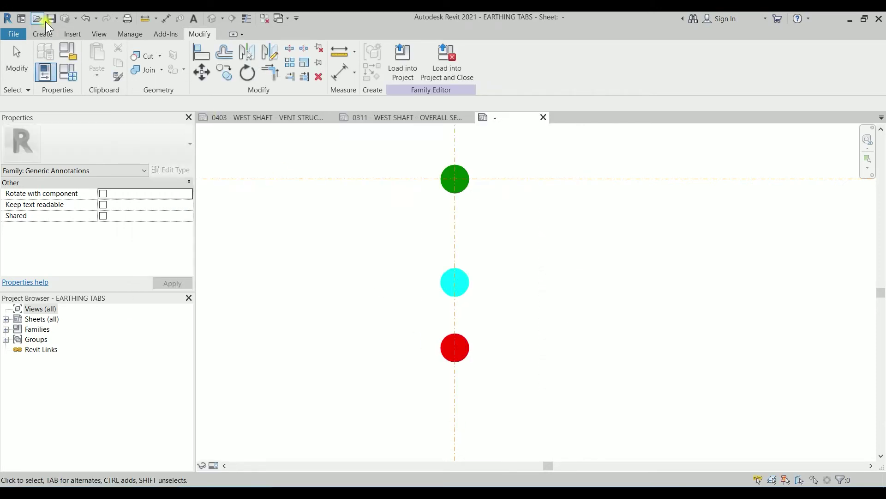
Save the family over the existing EARTHING TABS.rfa and load it into the project, closing it and overwriting the existing version without its parameter values
left_click(51, 20)
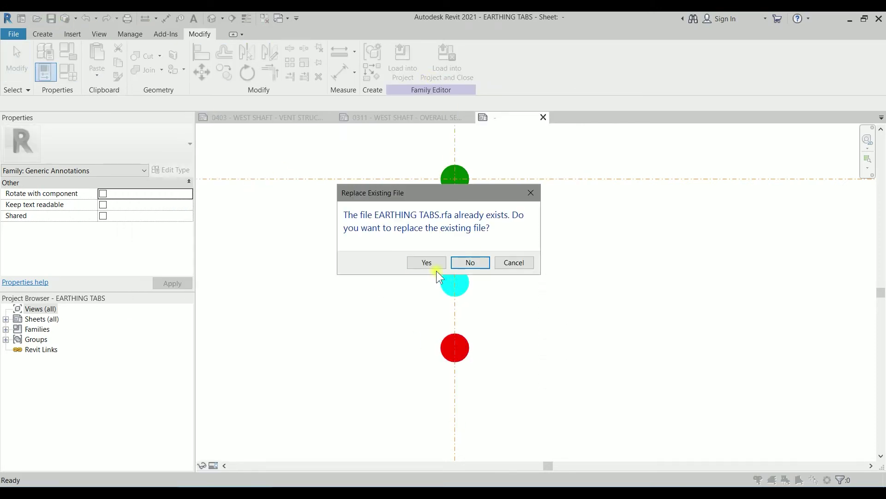
left_click(436, 265)
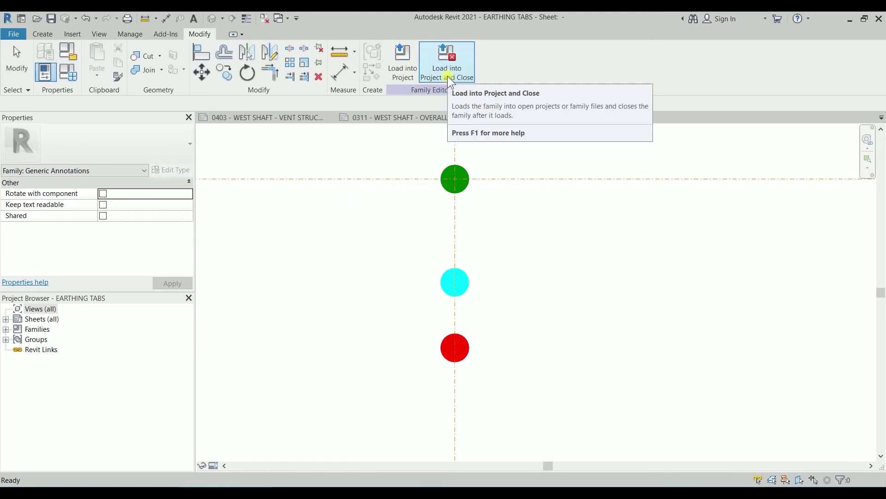
left_click(447, 75)
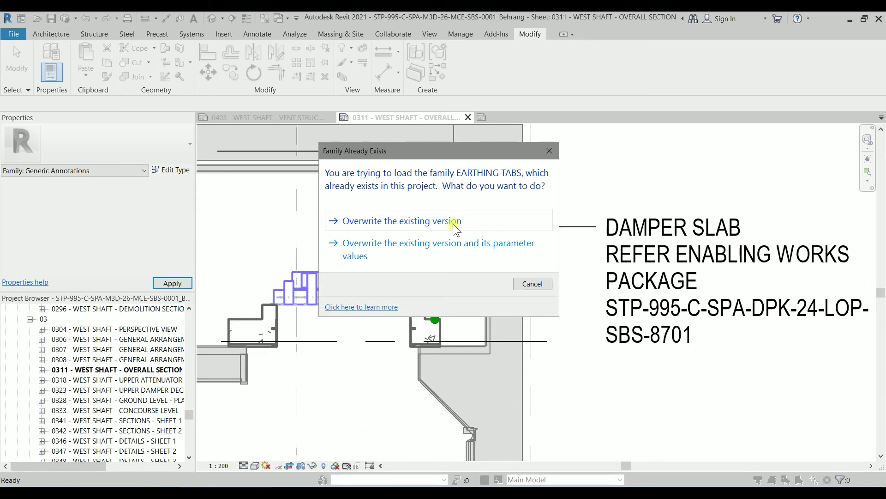
left_click(454, 225)
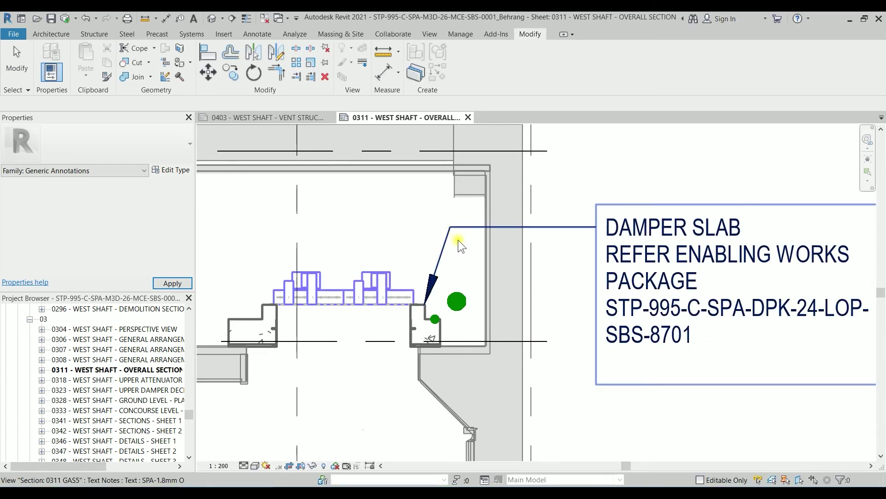
Move the large EARTHING TABS symbol up to the right end of the steelwork and place two similar symbols, below the deck and on the left slab's corner
left_click(461, 301)
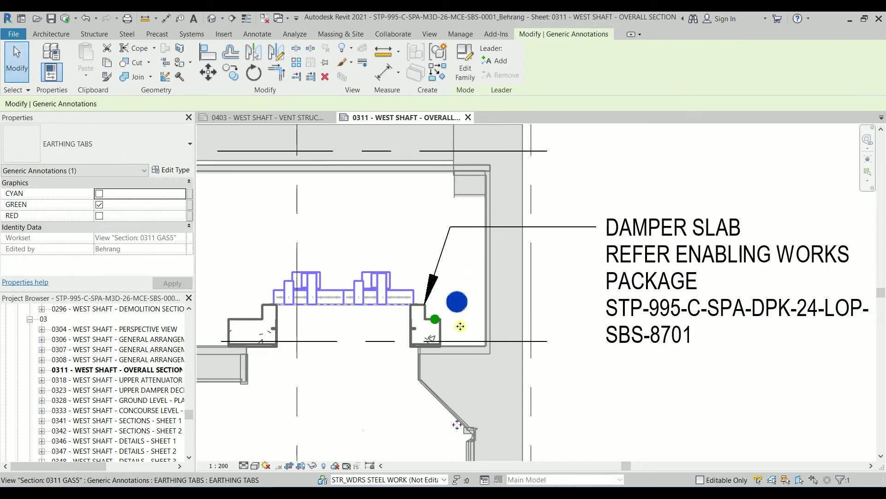
mouse_move(458, 426)
left_mouse_down()
mouse_move(446, 400)
mouse_move(397, 389)
left_mouse_up()
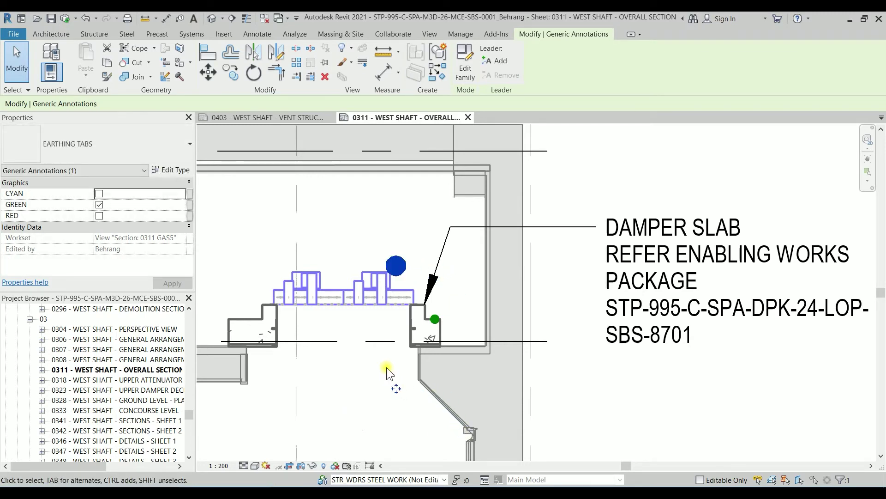
key("c")
key("s")
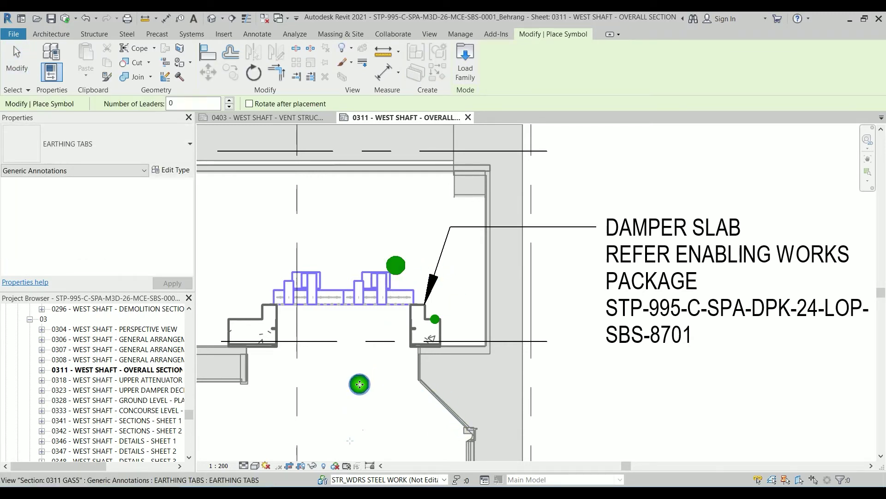
left_click(359, 384)
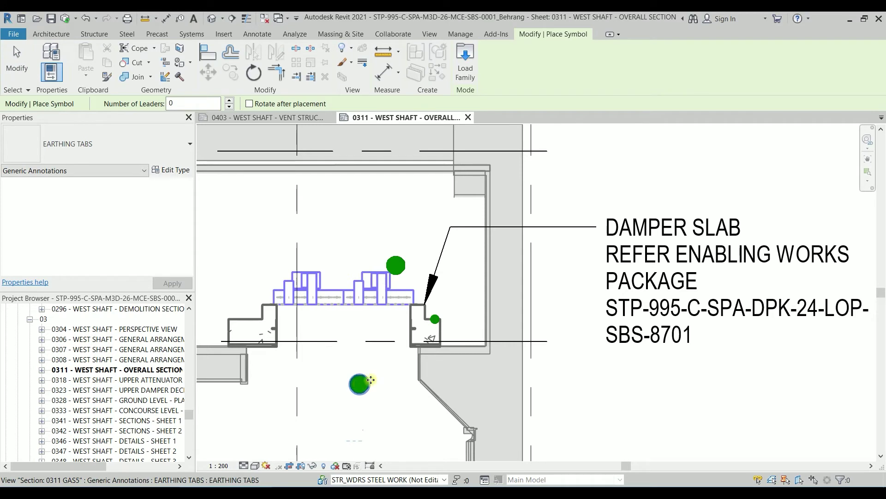
left_click(262, 304)
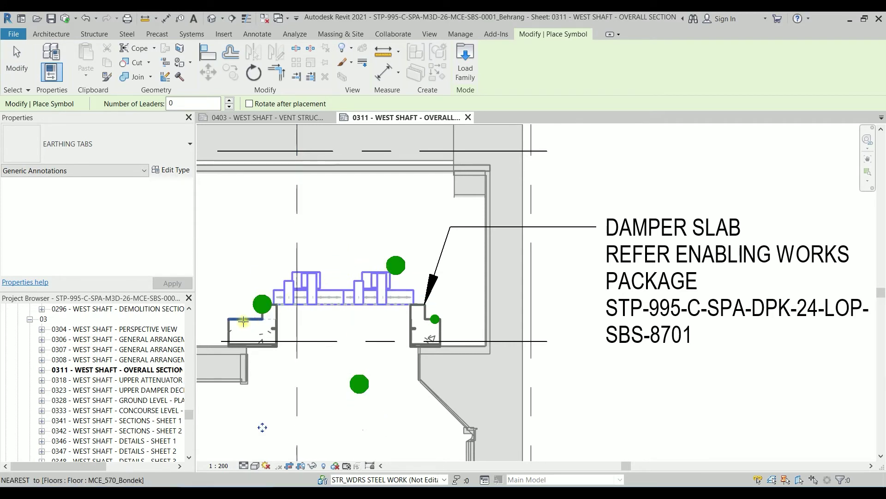
Place two more EARTHING TABS symbols, one on the left slab's outer upper corner and one on its inner lower corner
left_click(228, 318)
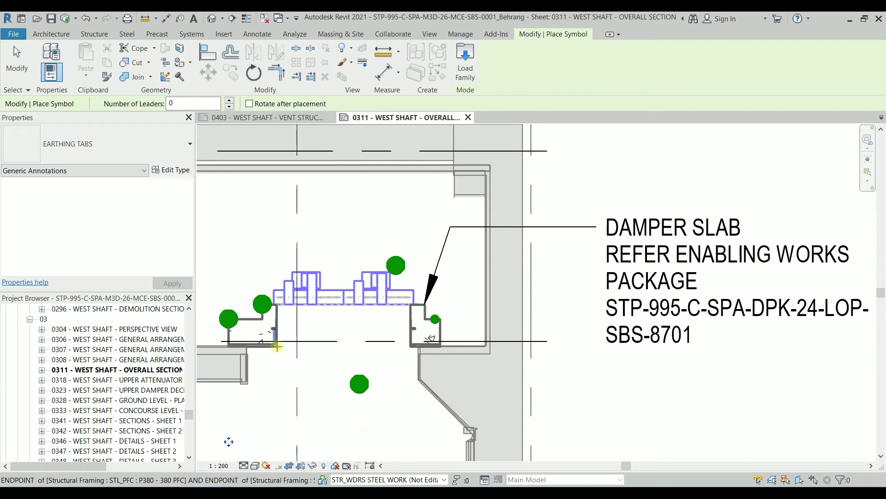
left_click(277, 346)
key("Escape")
Set the symbol on the left slab's inner lower corner to CYAN instead of GREEN
left_click(281, 351)
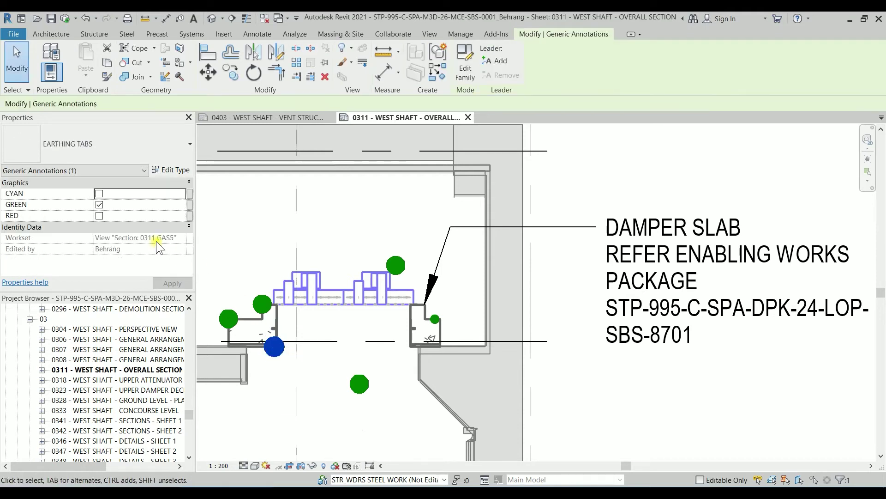
left_click(99, 205)
left_click(100, 195)
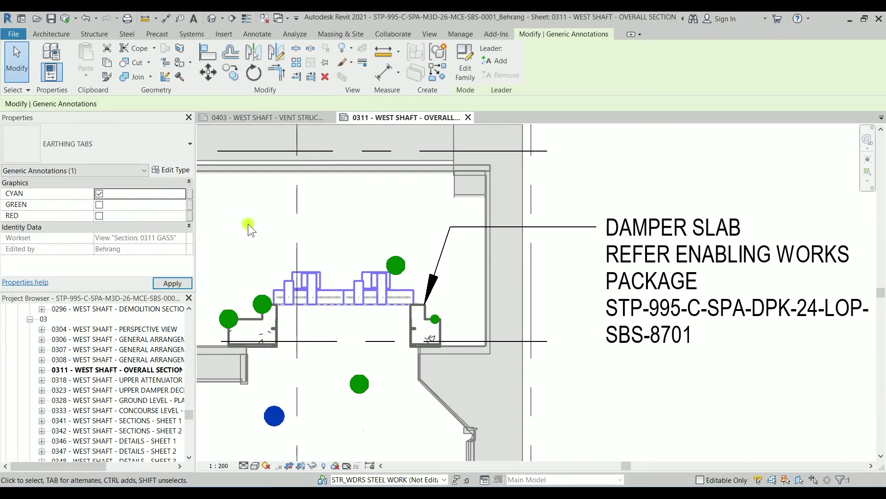
left_click(259, 239)
left_click(275, 417)
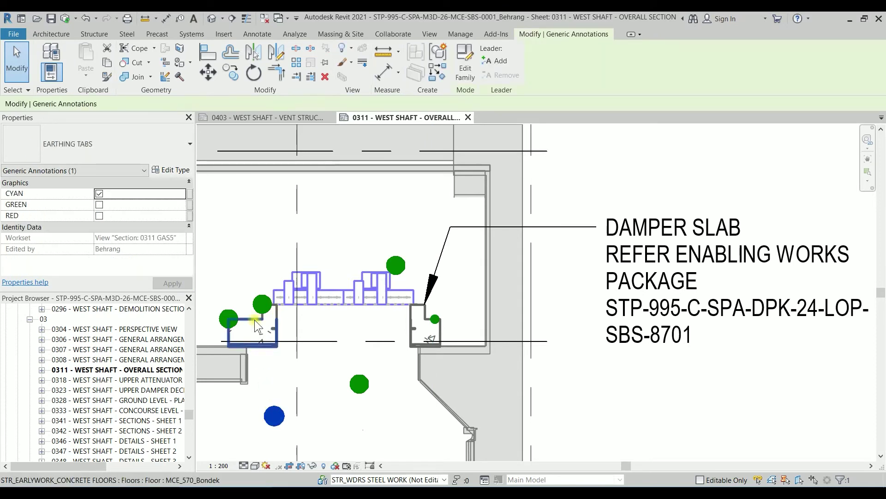
Set the symbol on the left slab's upper step corner beside the steelwork to RED instead of GREEN
left_click(259, 306)
left_click(99, 205)
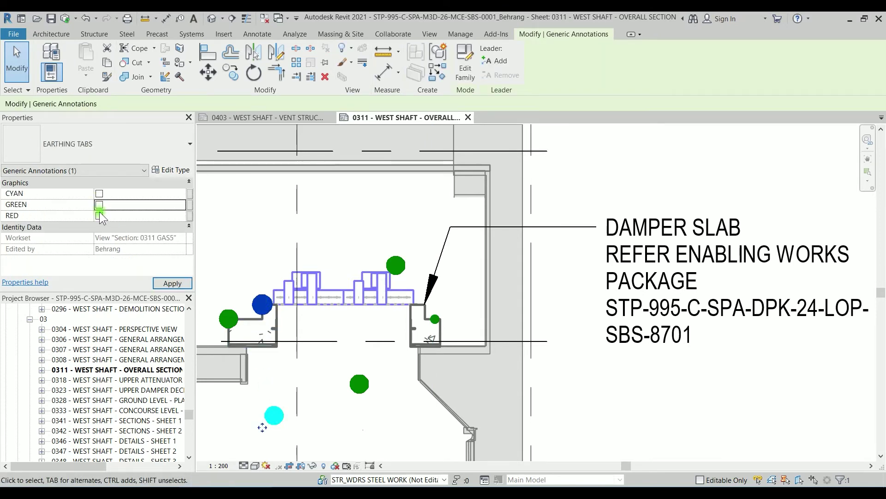
left_click(99, 215)
left_click(278, 218)
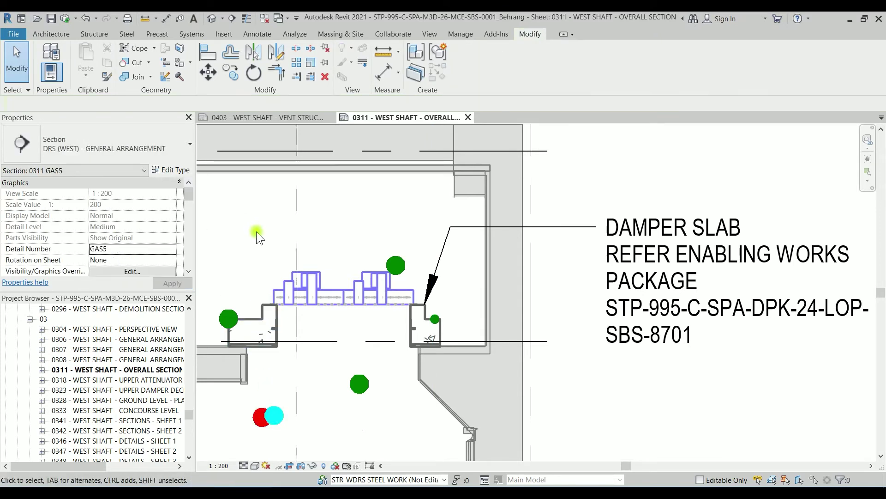
Move the red symbol up above the left slab and place a similar symbol at the slab's upper step corner
middle_click_drag(256, 231, 334, 192)
left_click(332, 376)
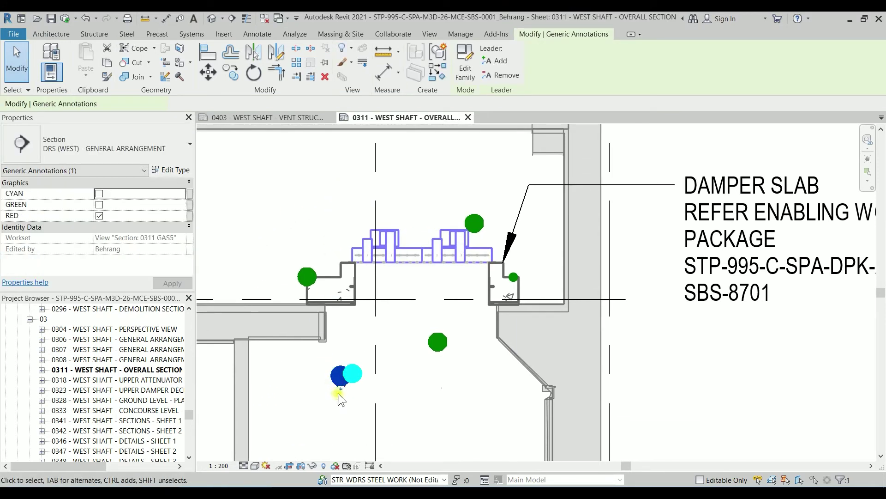
left_click_drag(341, 386, 334, 244)
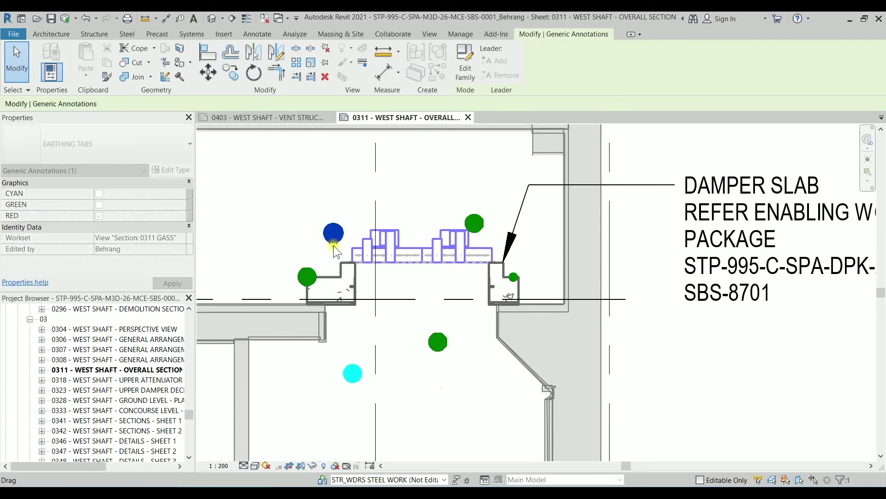
key("c")
key("s")
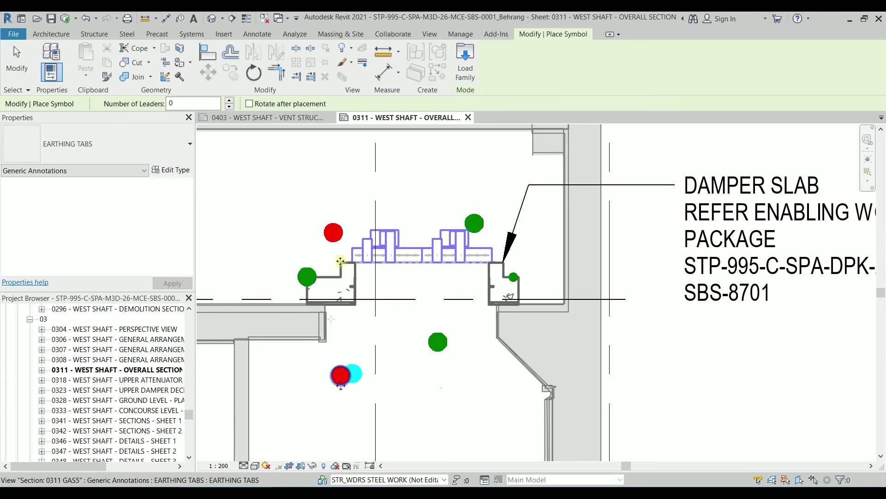
left_click(341, 372)
key("Escape")
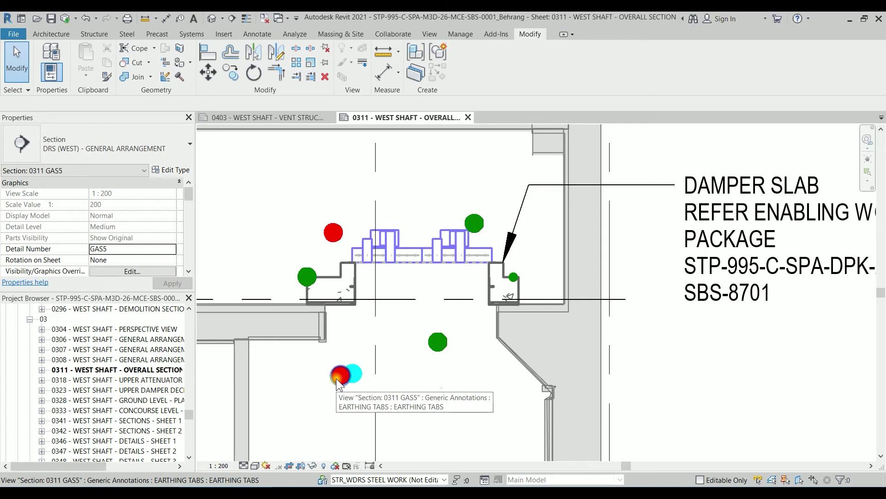
Open the family of the lower red EARTHING TABS symbol for editing
left_click(336, 378)
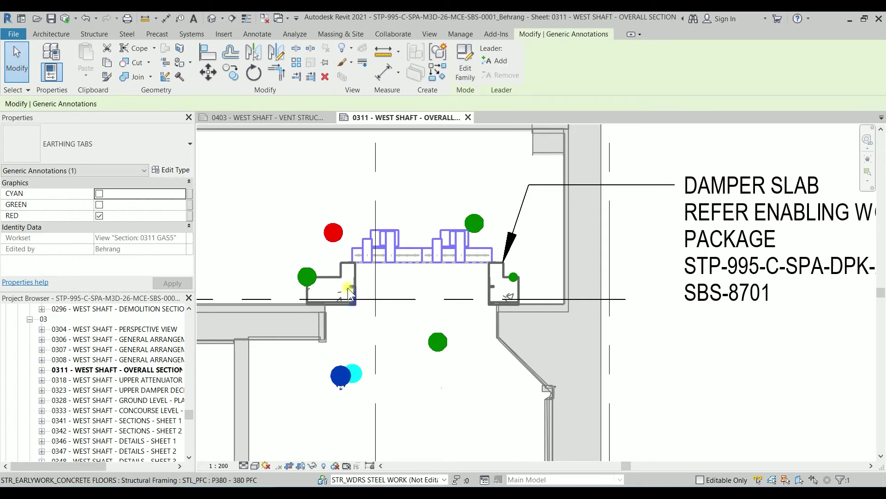
left_click(465, 69)
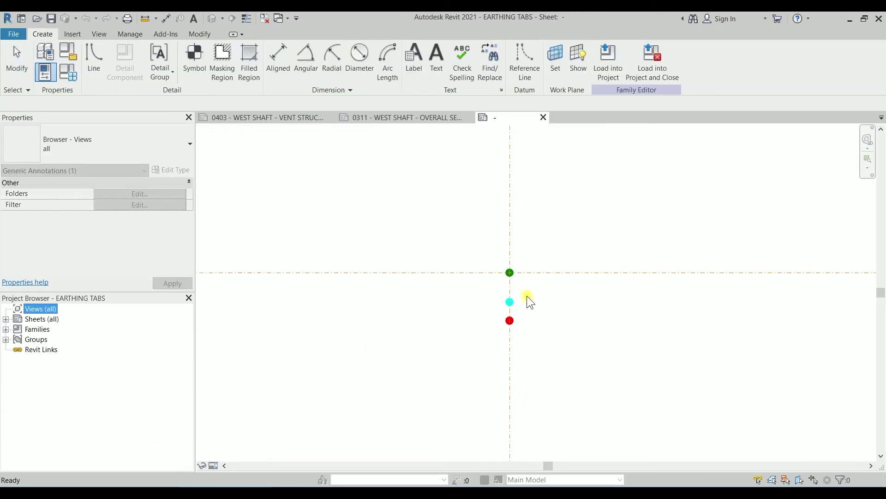
left_click(489, 313)
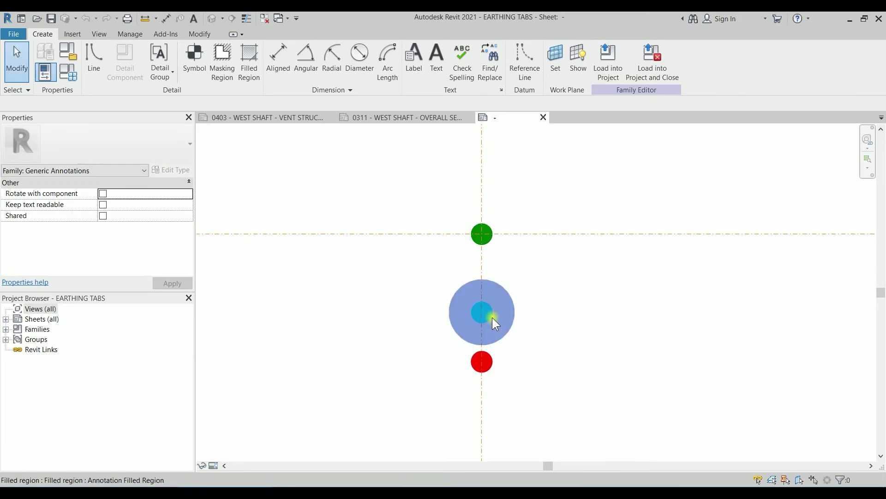
left_click(492, 317)
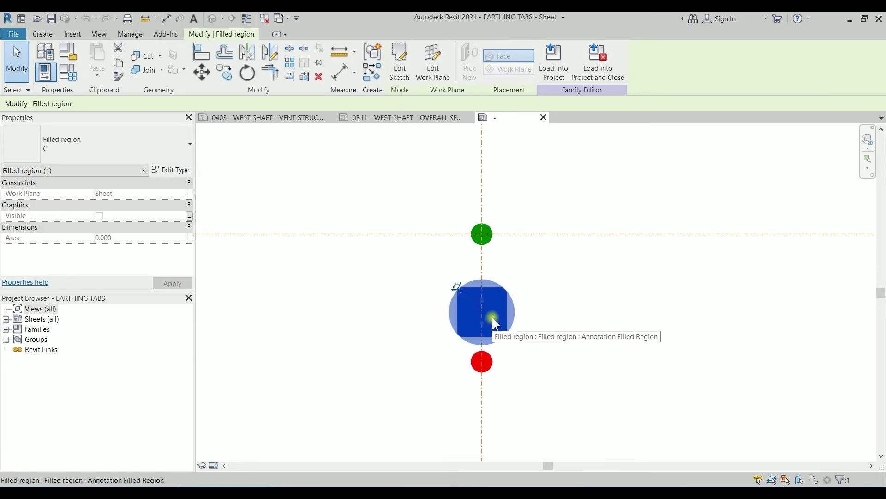
key("m")
key("v")
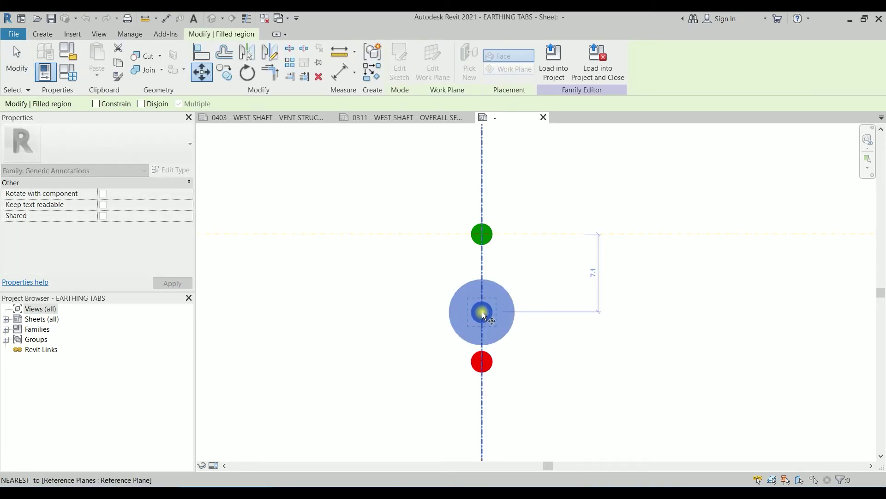
scroll(483, 312, "up", 3)
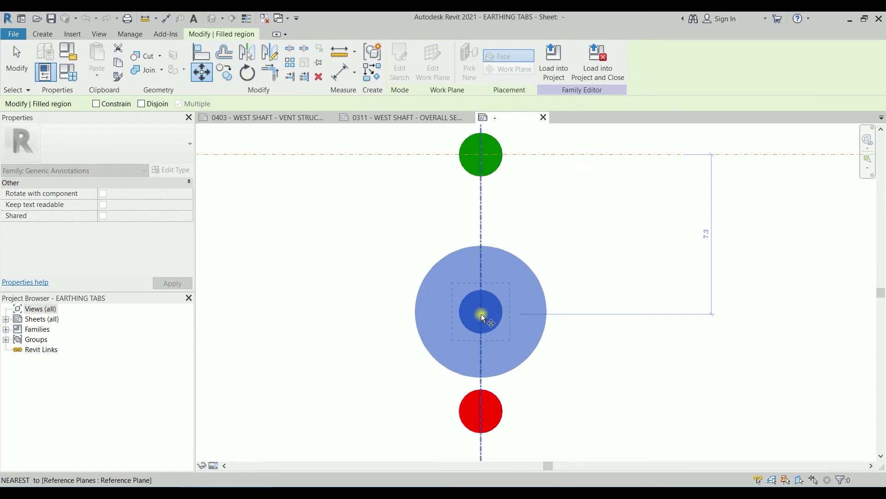
left_click(481, 313)
key("Escape")
Shift the cyan filled circle up along the vertical reference plane, closer to the green circle
left_click(500, 318)
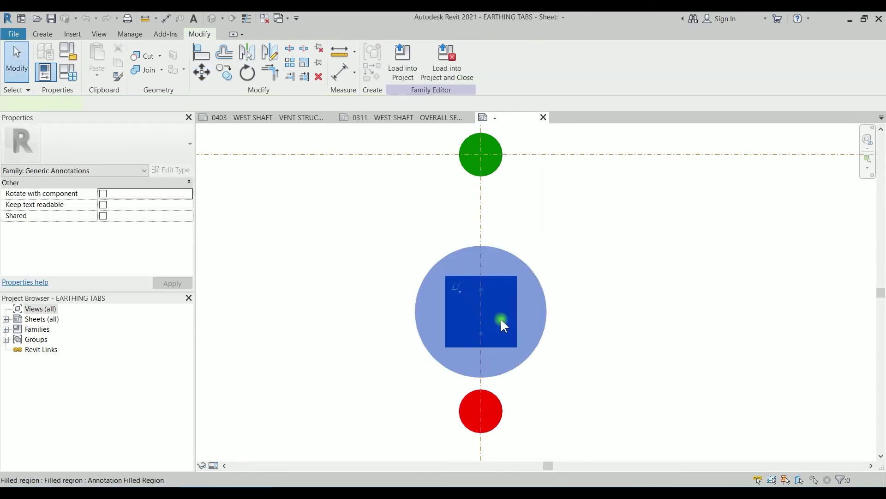
left_click_drag(502, 318, 501, 255)
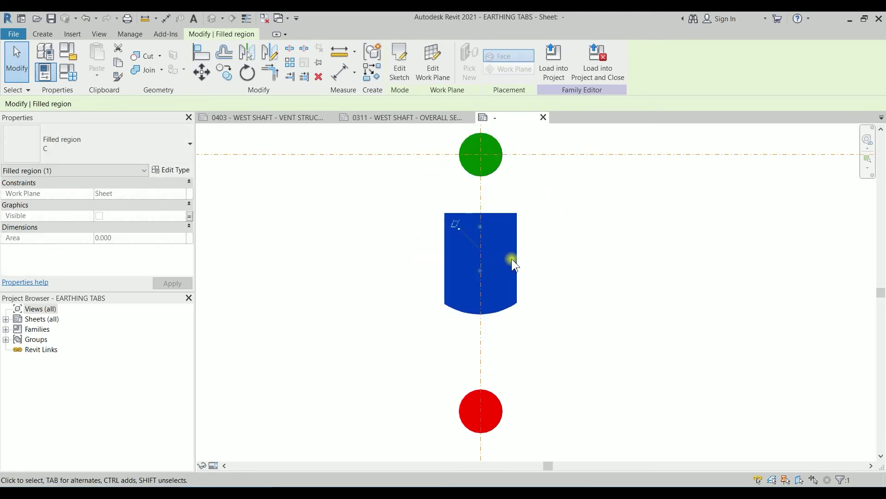
scroll(532, 238, "up", 1)
scroll(582, 212, "down", 1)
middle_click_drag(582, 212, 538, 297)
left_click(539, 297)
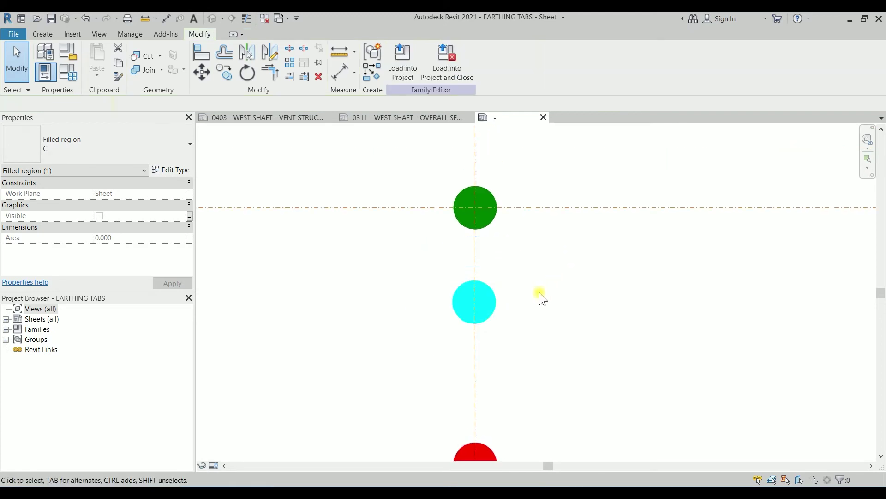
Edit the cyan region's boundary and try to move its circle from its centre onto the green circle's centre
left_click(495, 302)
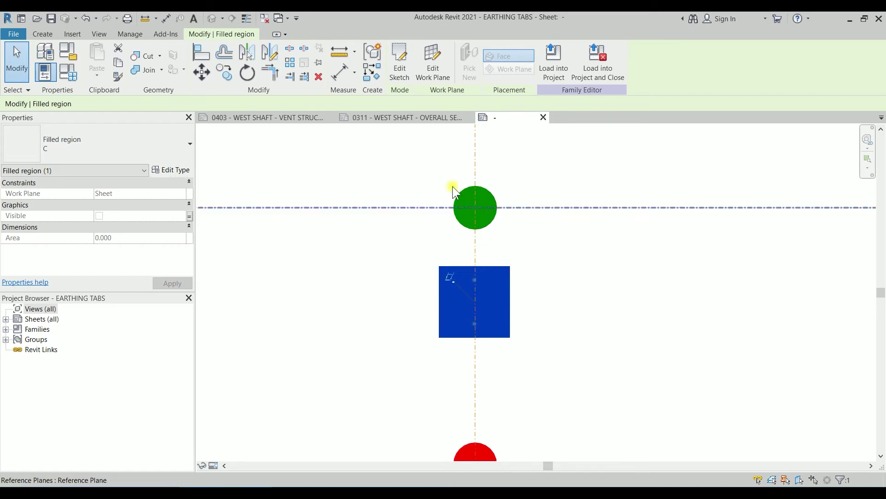
left_click(405, 80)
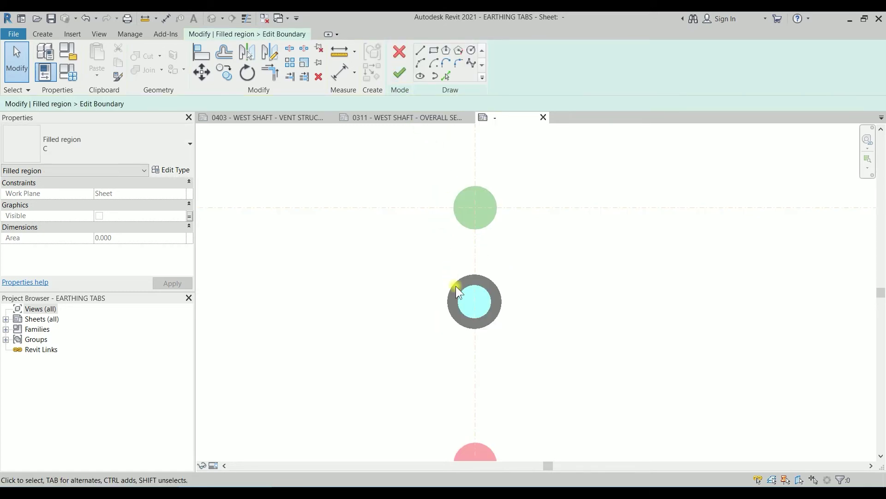
left_click(493, 294)
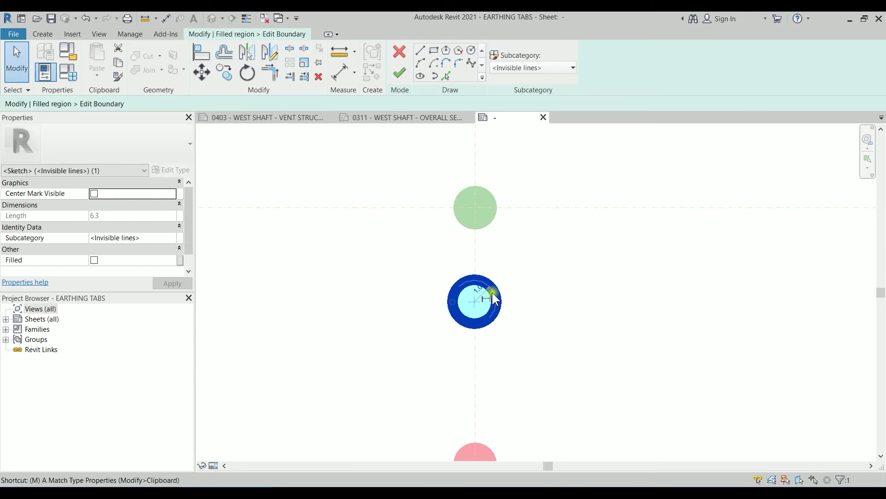
key("m")
key("v")
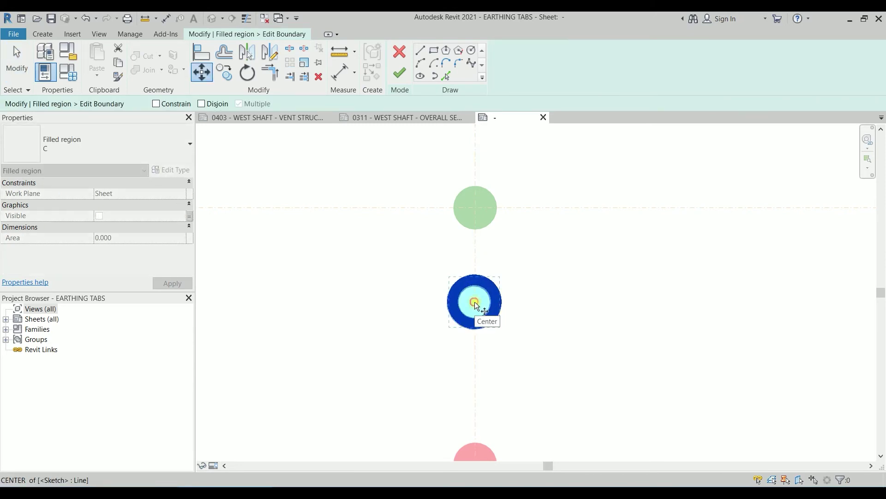
left_click(475, 303)
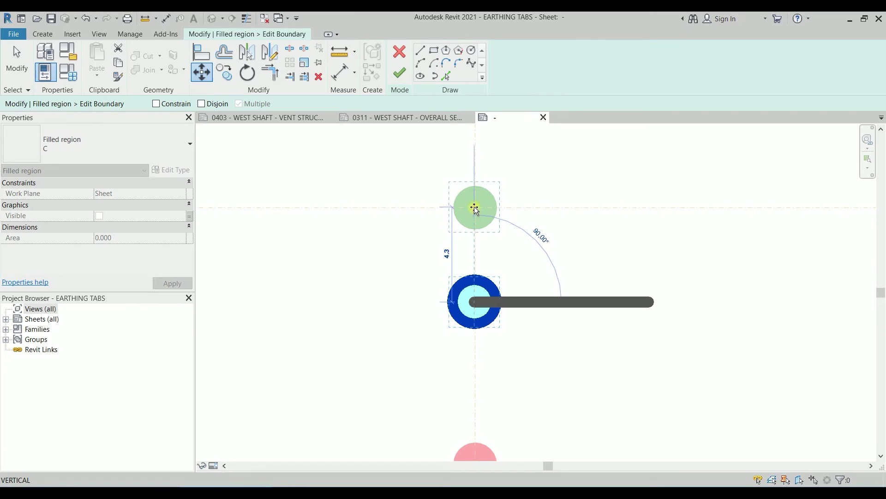
scroll(474, 208, "up", 3)
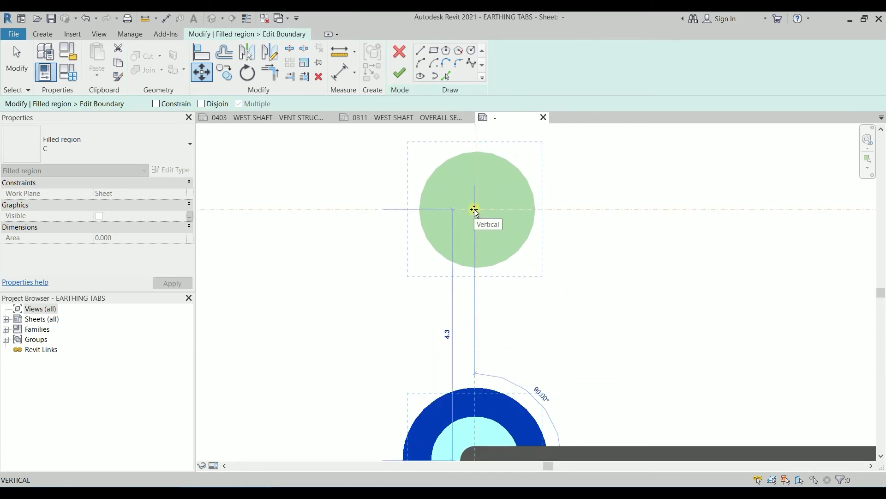
left_click(475, 209)
scroll(476, 209, "down", 2)
key("Escape")
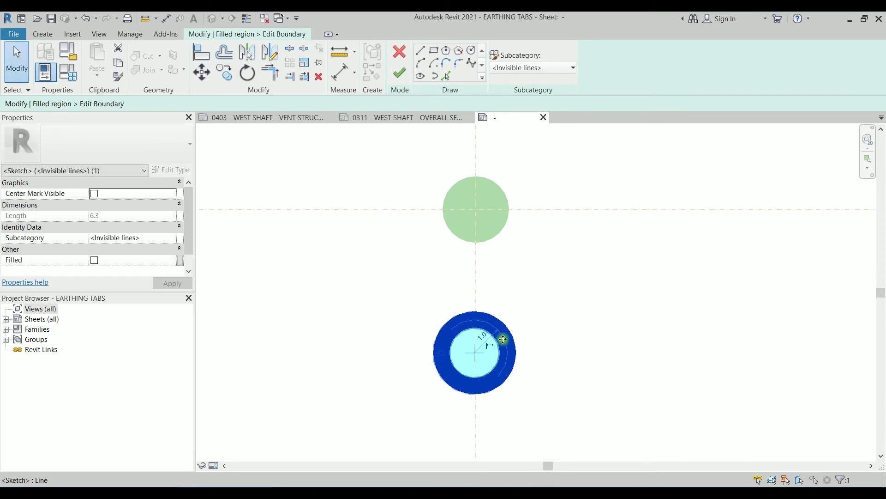
Shift the cyan region's boundary circle slightly up towards the green circle and finish the sketch
mouse_move(502, 334)
left_mouse_down()
mouse_move(500, 192)
mouse_move(500, 310)
left_mouse_up()
left_click(400, 72)
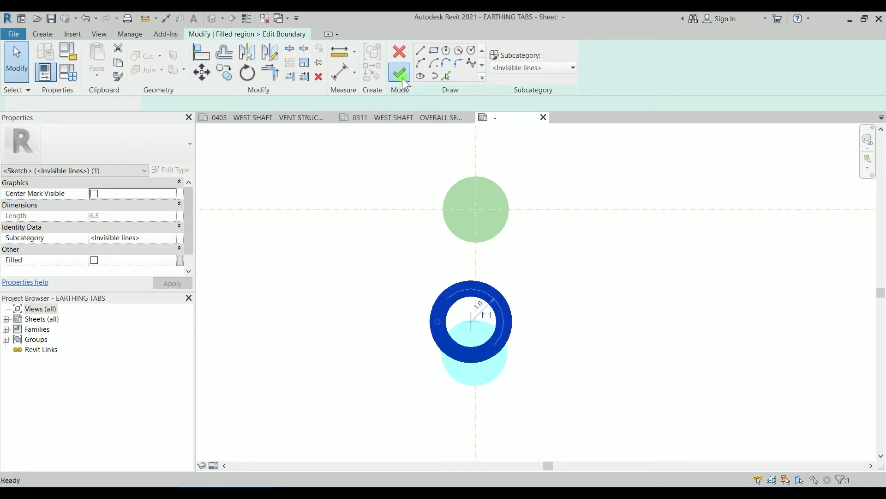
scroll(464, 305, "down", 3)
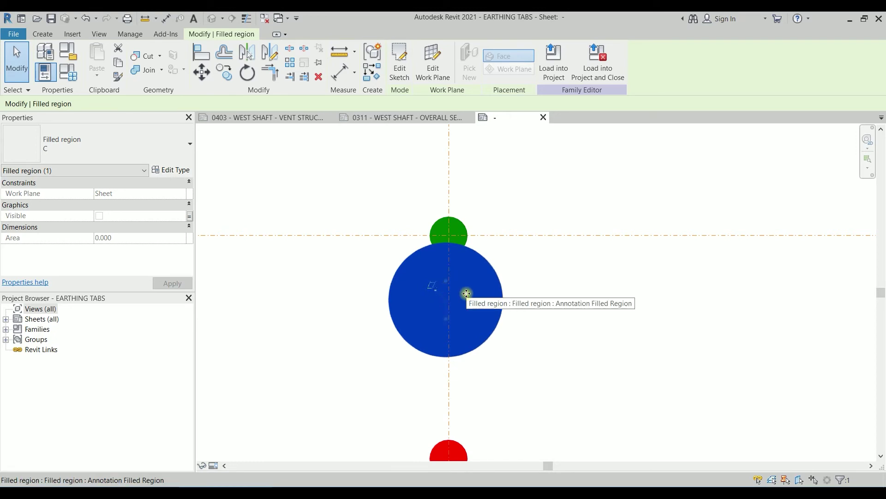
Delete the cyan and red filled circles from the family, keeping only the green one
key("Delete")
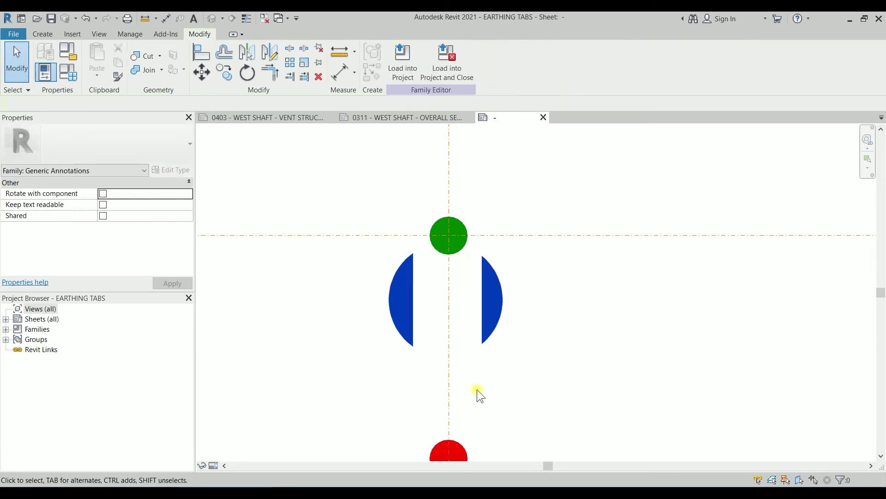
left_click_drag(463, 442, 458, 222)
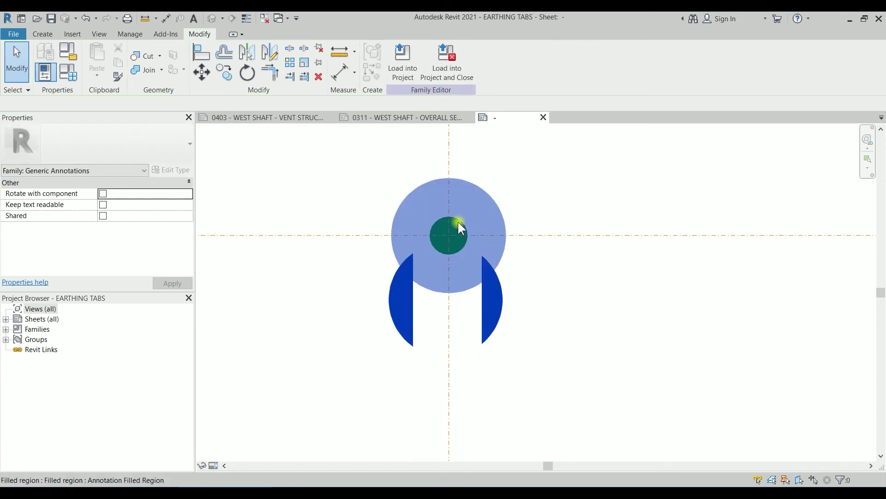
scroll(458, 222, "up", 2)
Sketch a type R filled region as a circle of radius 1.0 centred on the reference plane intersection, matching the green circle
left_click(45, 32)
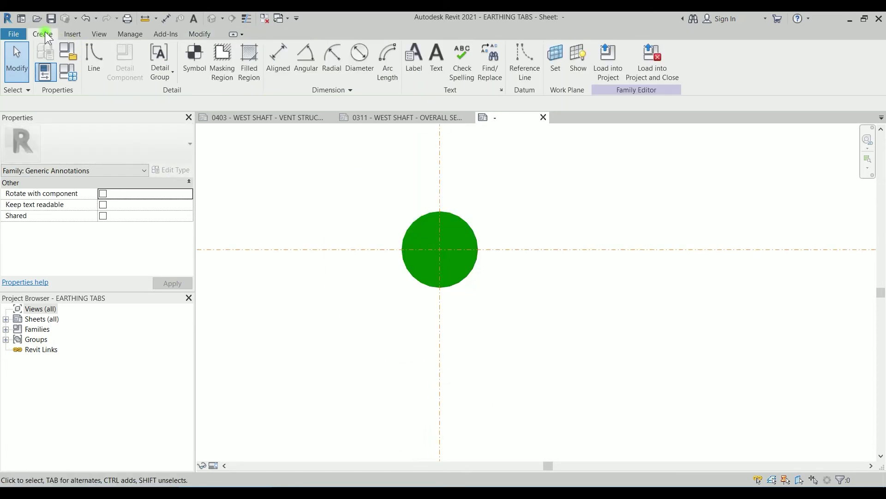
left_click(253, 52)
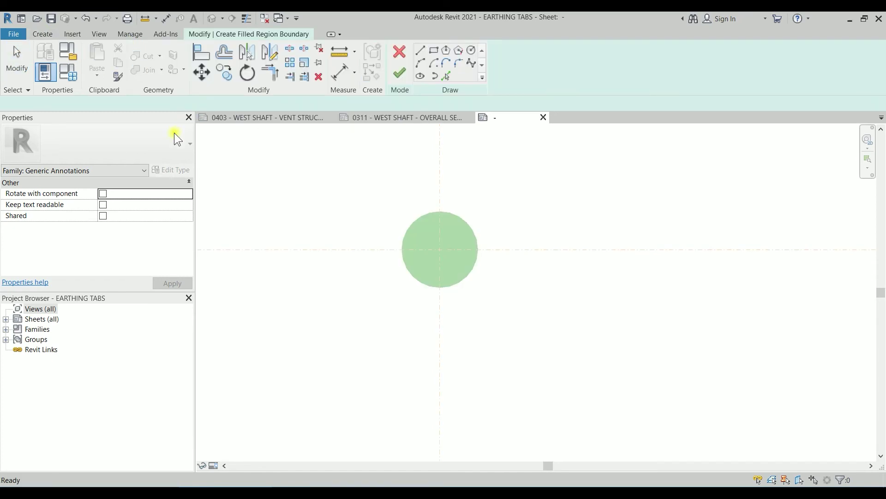
left_click(168, 140)
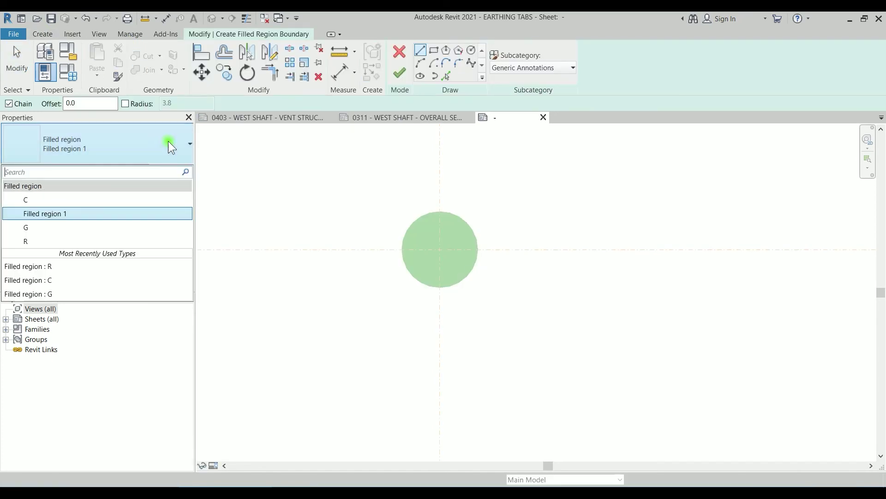
left_click(46, 242)
left_click(471, 51)
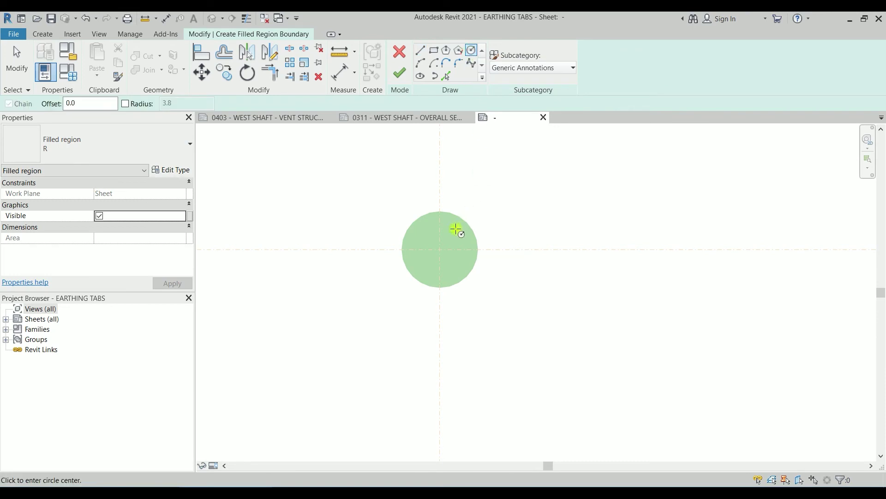
left_click(440, 250)
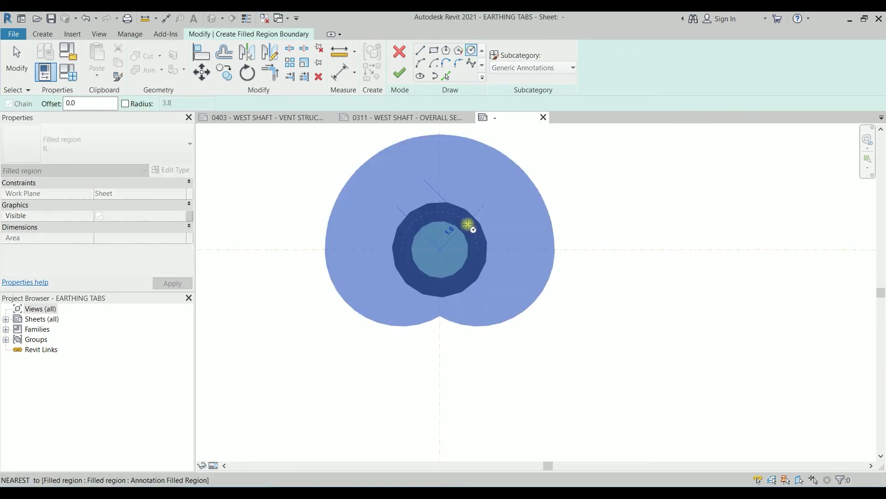
left_click(468, 224)
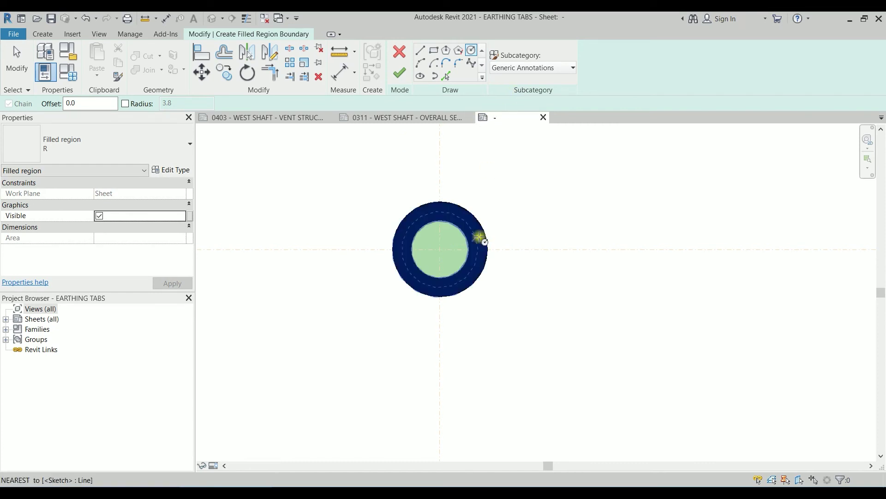
Set the red region's boundary circle to the <Invisible lines> subcategory and finish the sketch
key("Escape")
left_click(479, 231)
left_click(528, 68)
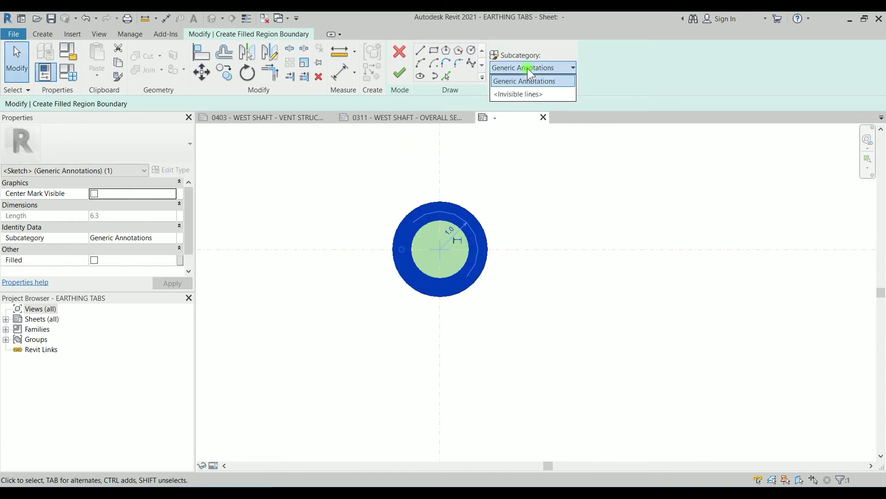
left_click(521, 93)
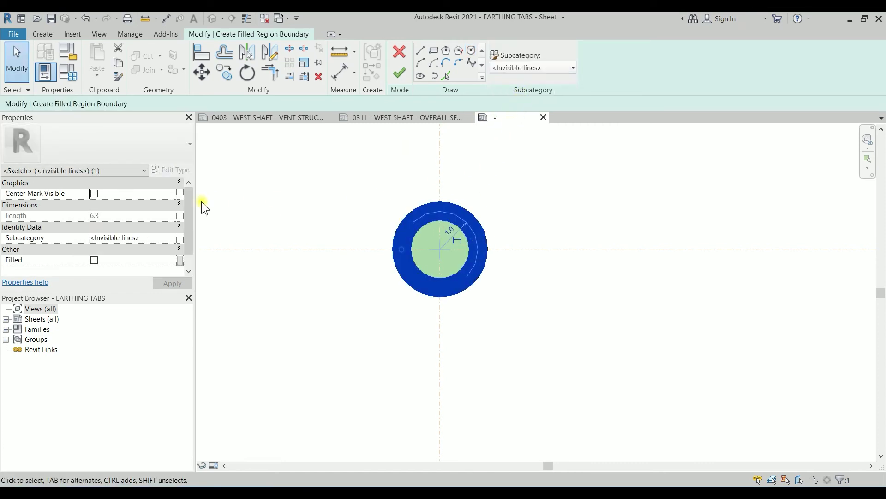
left_click(311, 253)
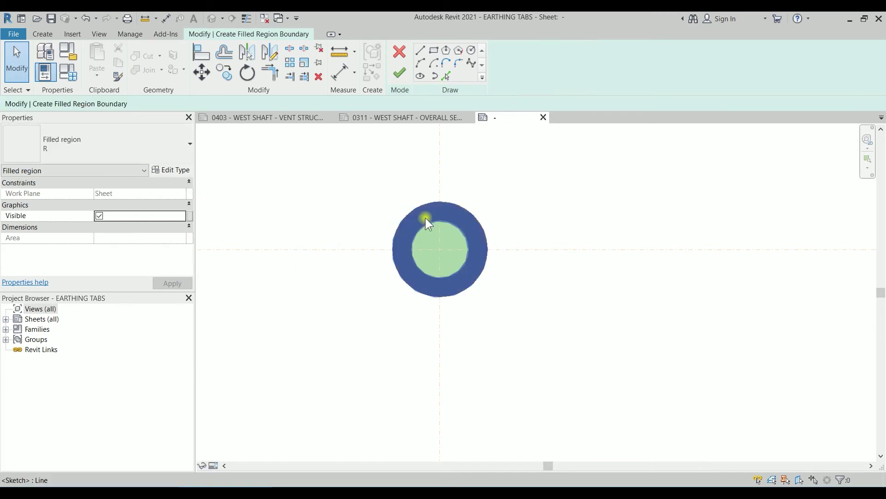
left_click(400, 72)
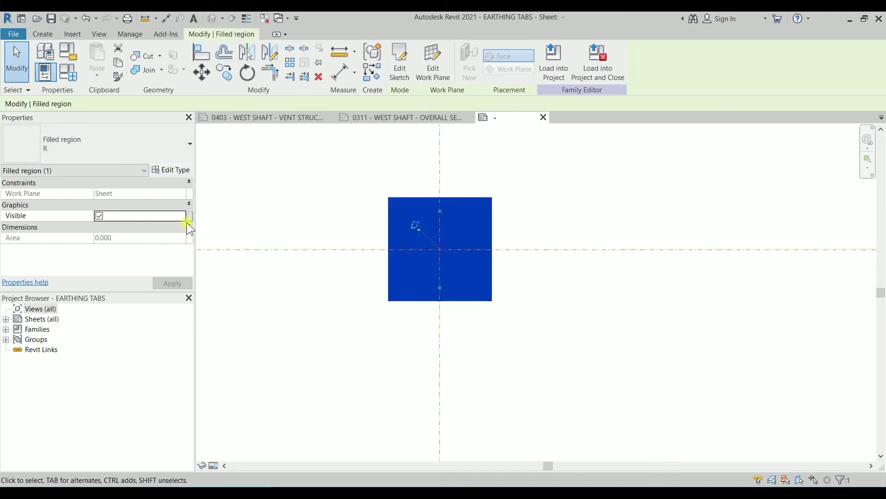
Associate the type R filled region's Visible property with the RED family parameter
left_click(191, 216)
left_click(72, 176)
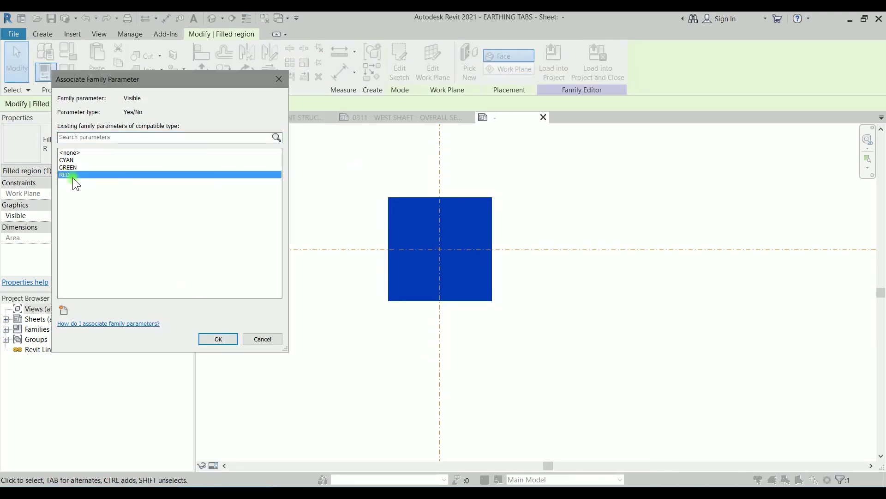
left_click(218, 338)
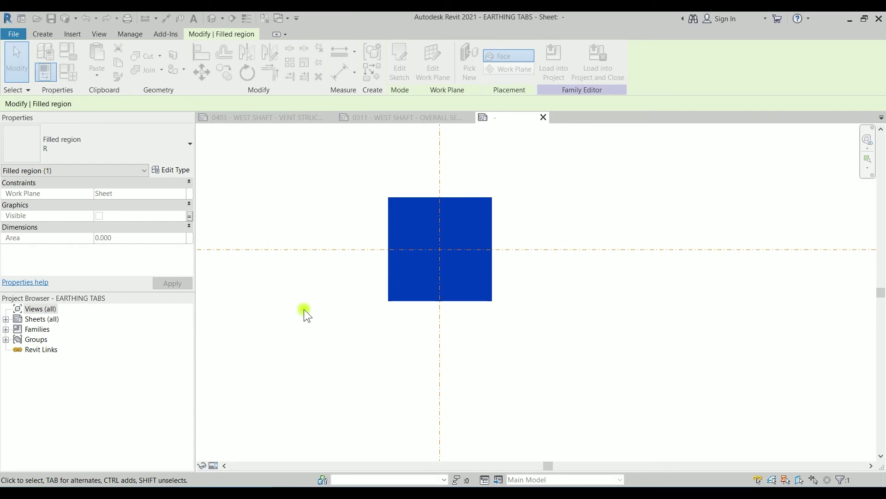
left_click(228, 167)
Begin a type C filled region with <Invisible lines> as boundary subcategory and associate its Visible property with the CYAN parameter
left_click(38, 32)
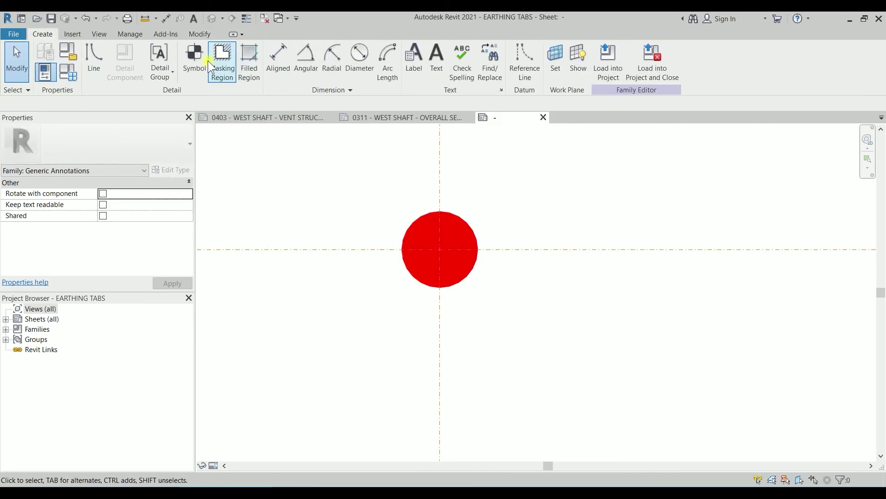
left_click(251, 72)
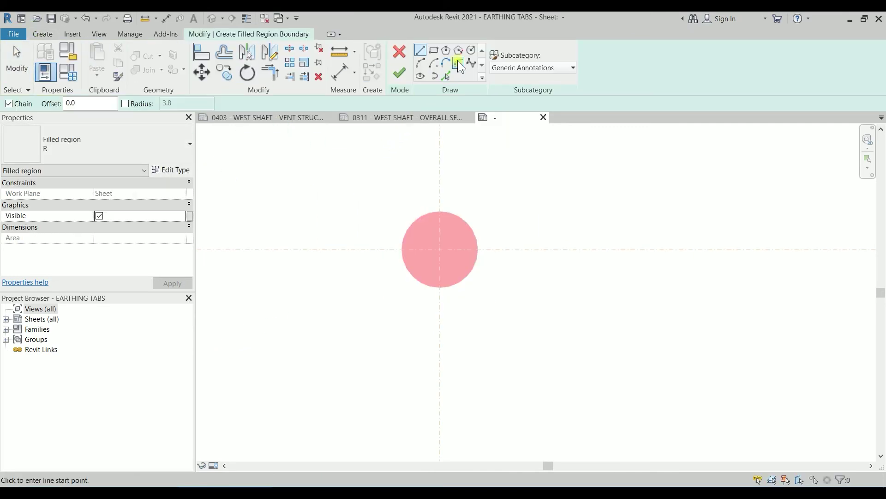
left_click(470, 50)
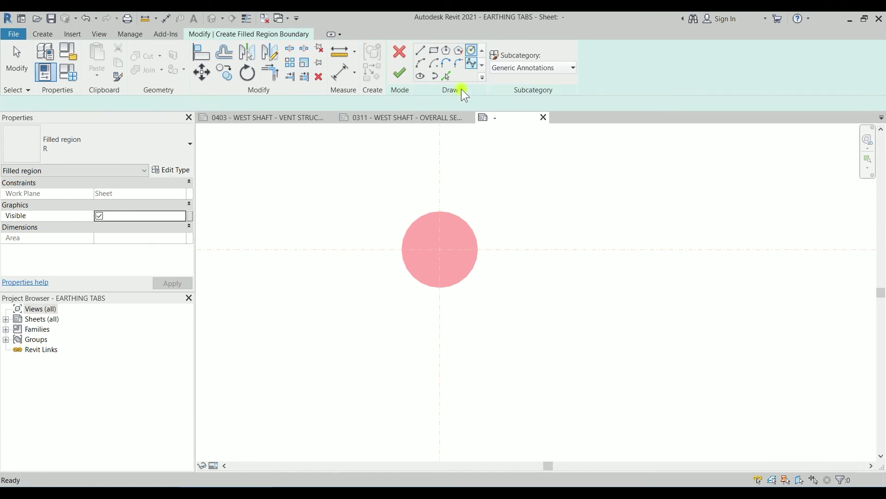
left_click(506, 71)
left_click(506, 92)
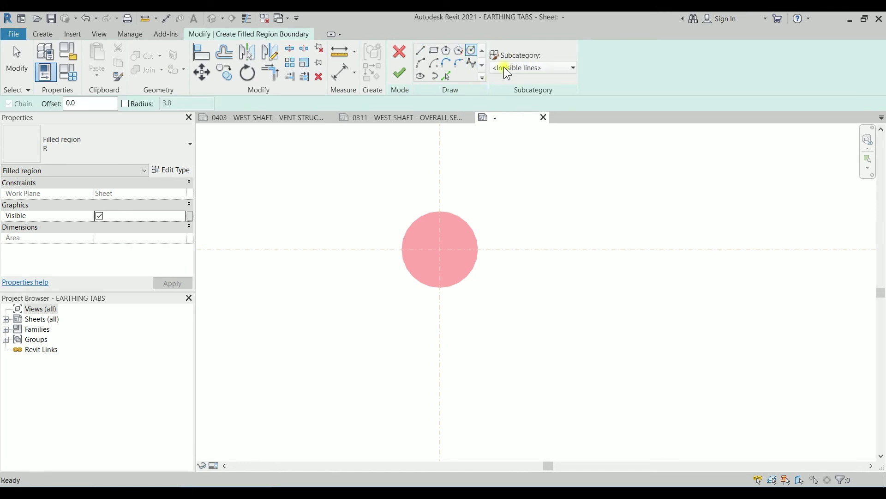
left_click(175, 151)
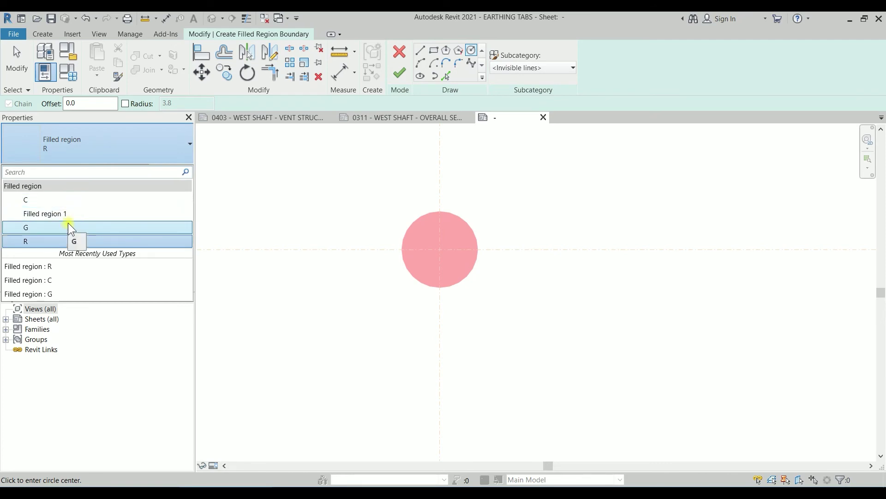
left_click(72, 200)
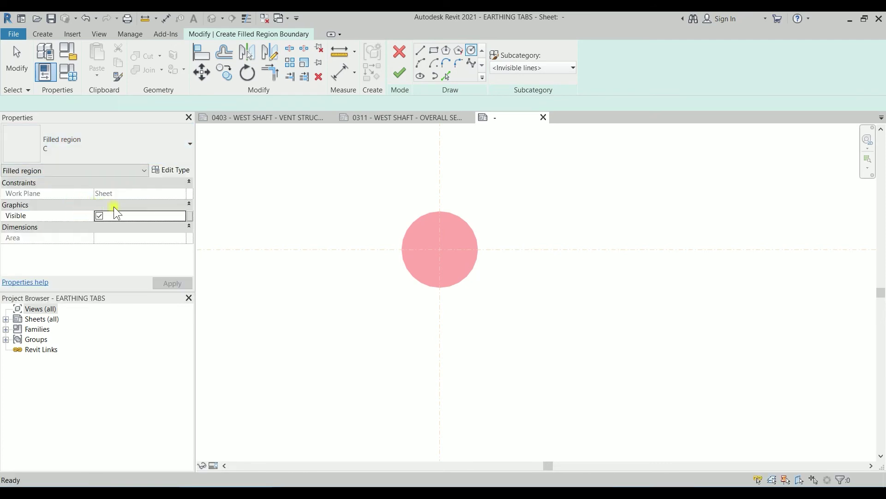
left_click(190, 216)
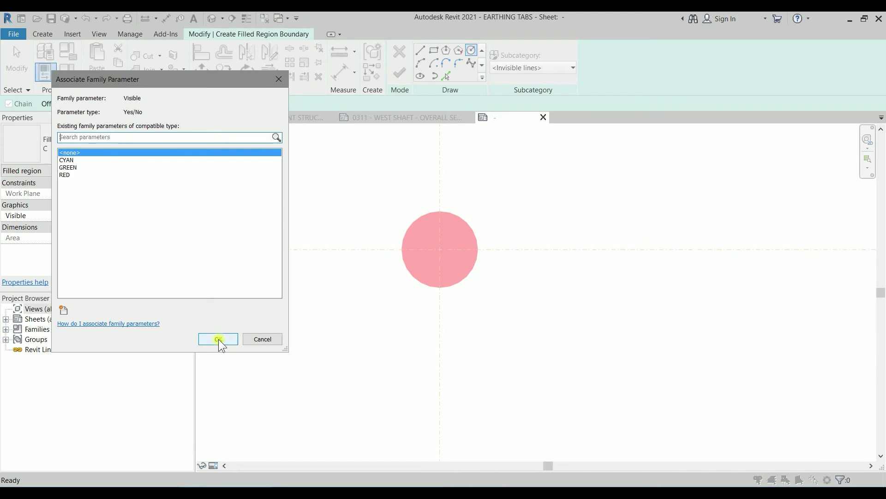
left_click(73, 160)
left_click(219, 339)
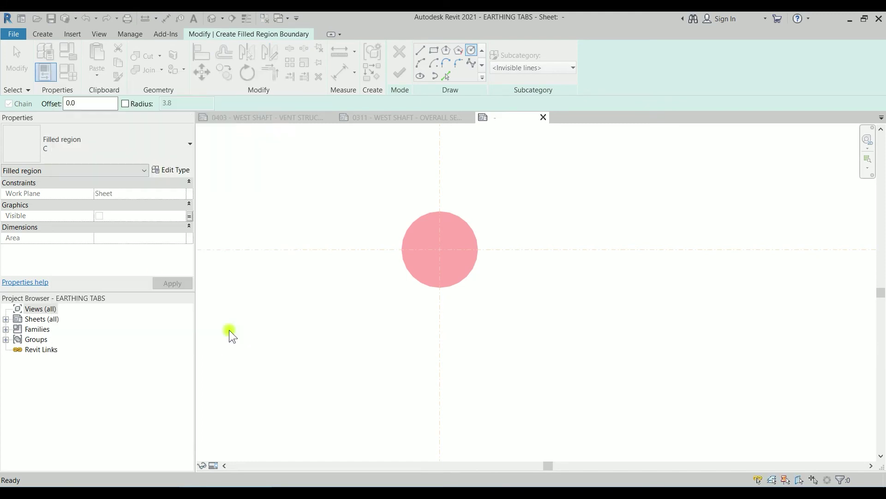
Draw the cyan region's boundary as a circle of radius 1.0 centred on the reference plane intersection and finish the sketch
left_click(439, 249)
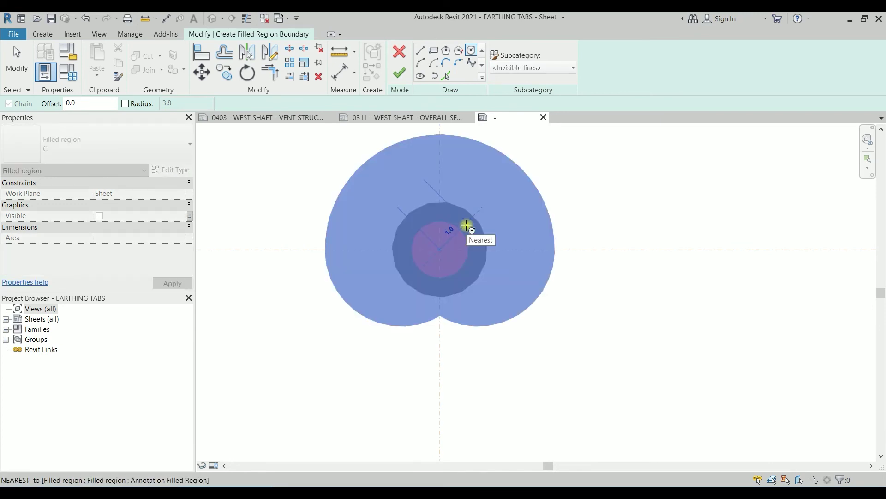
left_click(466, 225)
left_click(399, 72)
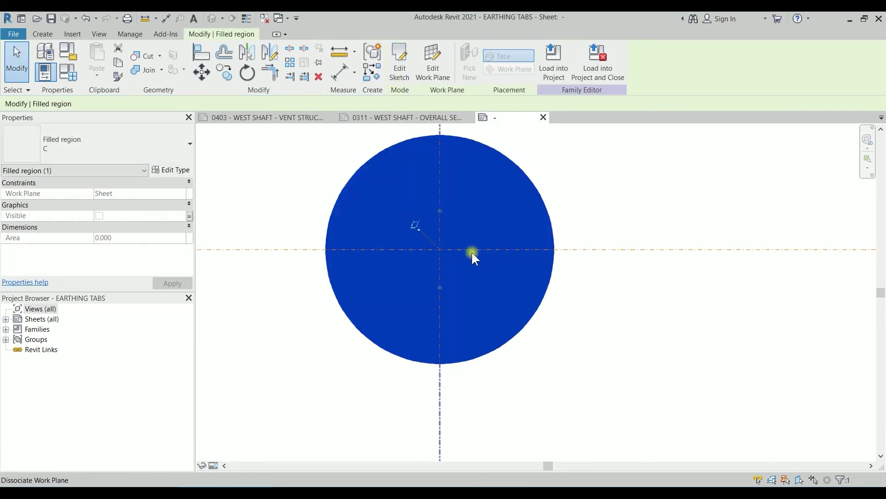
left_click(620, 307)
scroll(620, 306, "down", 6)
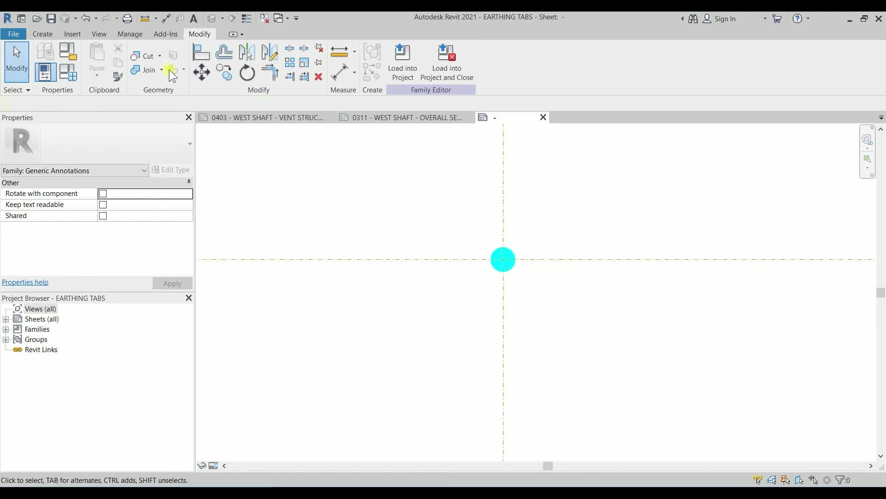
Save the family over the existing EARTHING TABS.rfa, then load it into the project and close it, overwriting the existing version
left_click(37, 18)
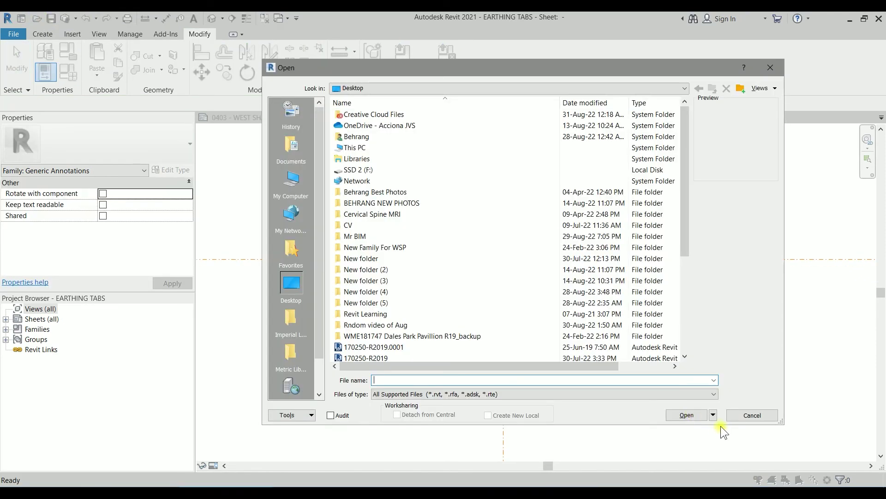
left_click(775, 71)
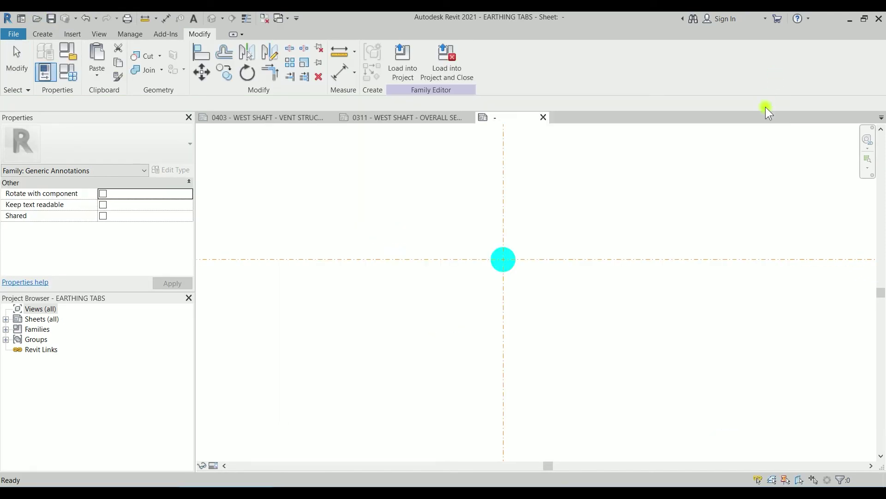
left_click(52, 18)
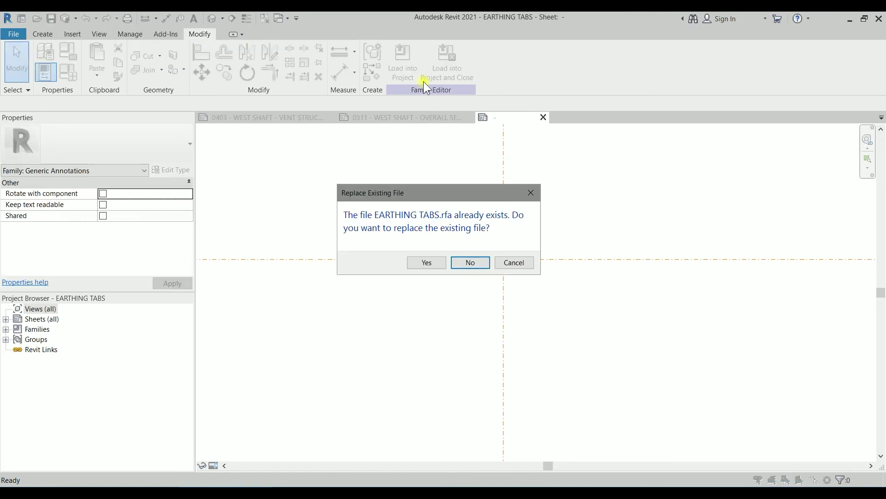
left_click(428, 262)
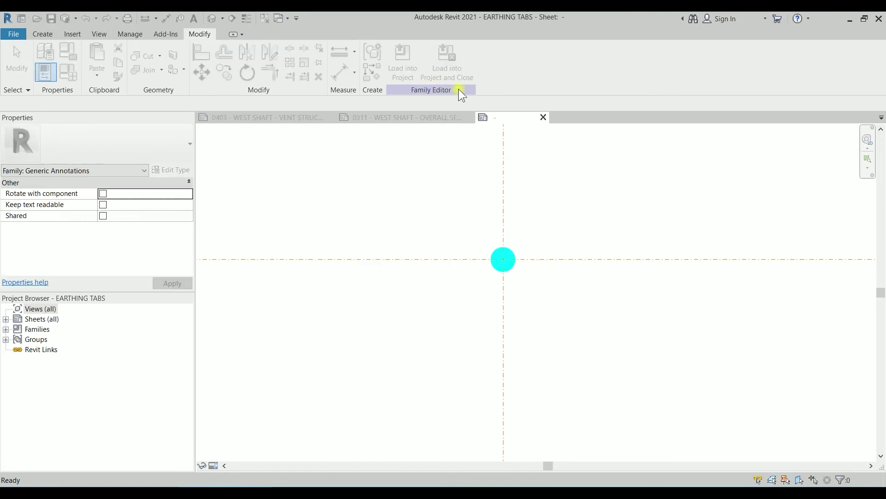
left_click(434, 76)
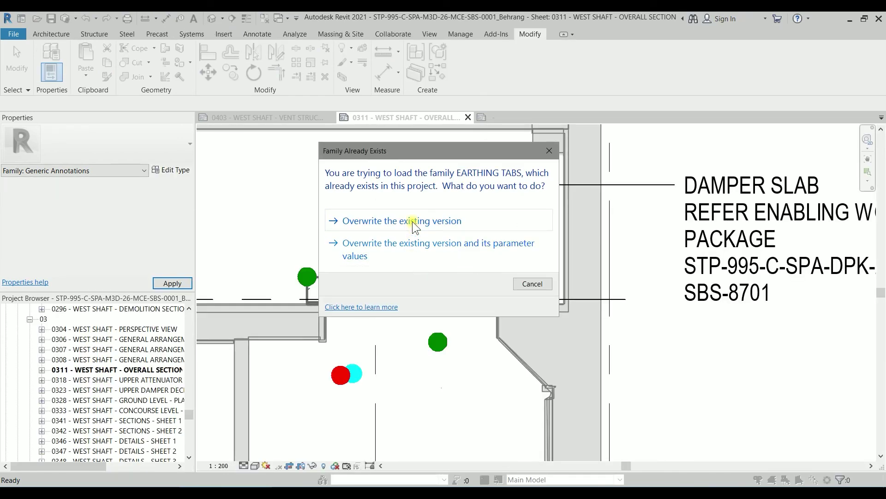
left_click(415, 223)
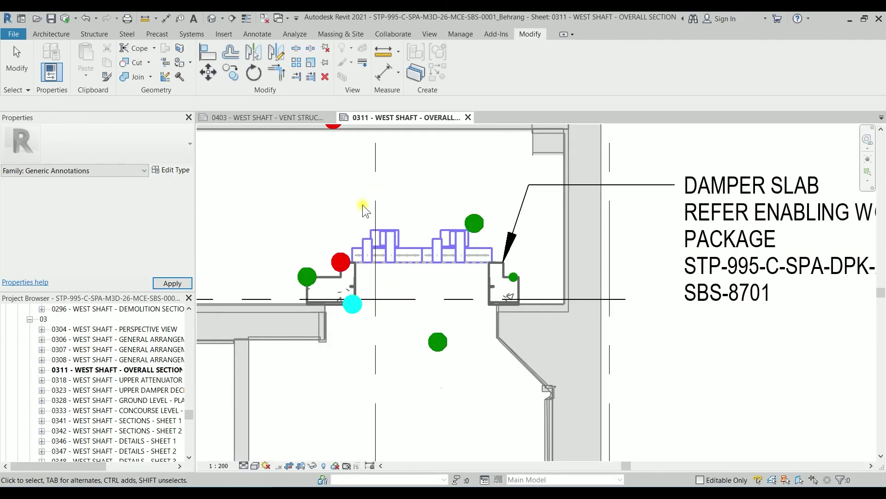
Create a similar symbol from the cyan earthing tab and place it at the lower end of the bracket beside platform UP-01
left_click(352, 309)
key("c")
key("s")
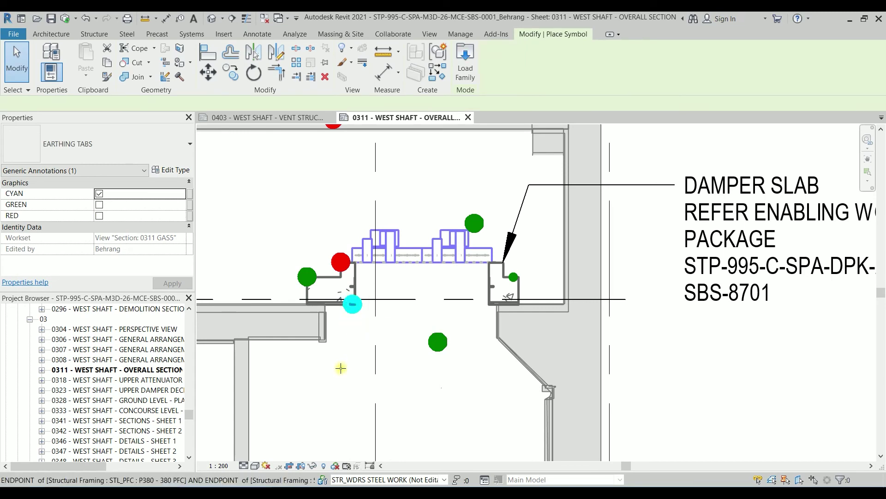
scroll(510, 253, "down", 3)
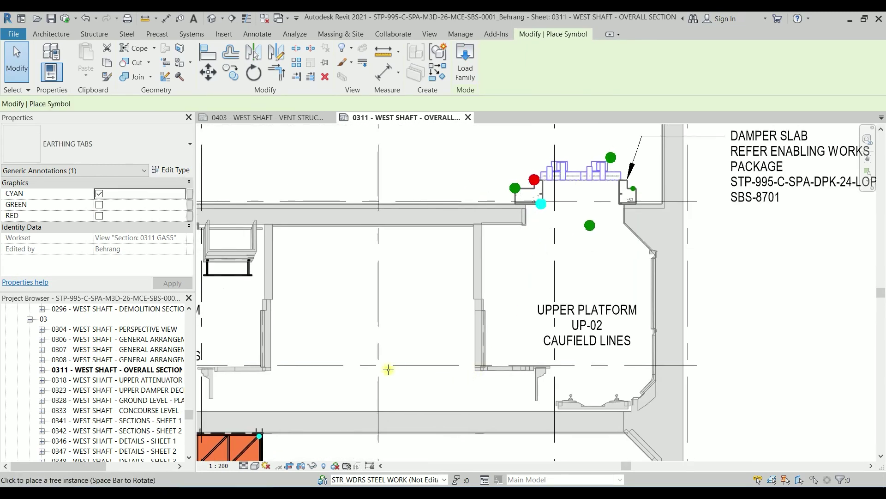
middle_click_drag(390, 367, 369, 339)
scroll(369, 339, "up", 5)
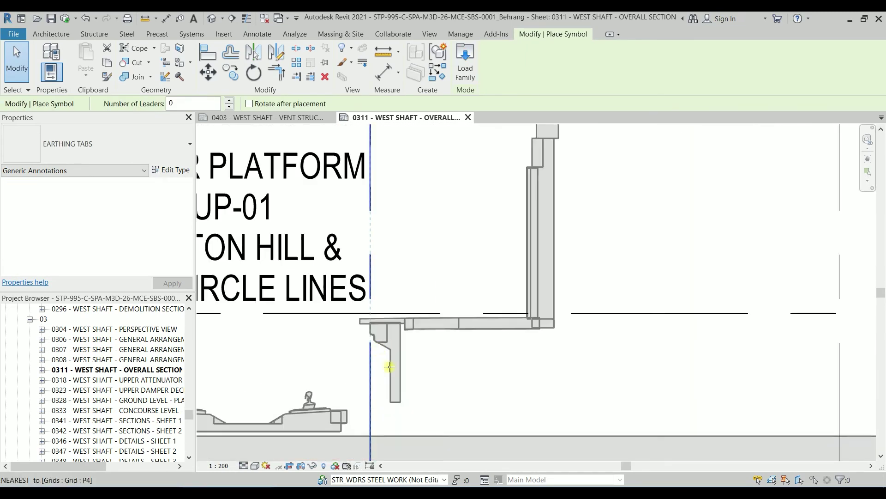
left_click(411, 421)
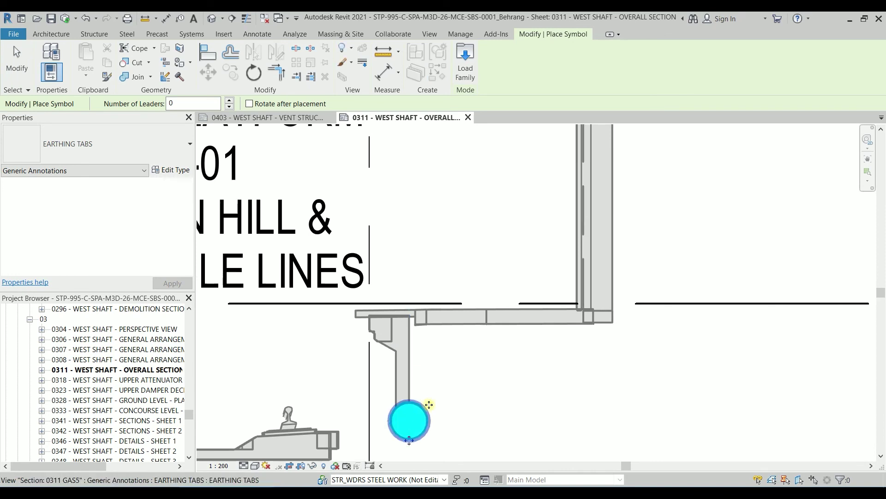
middle_click_drag(422, 418, 450, 329)
key("Escape")
Switch the earthing tab at the lower end of the bracket beside platform UP-01 from CYAN to GREEN
left_click(450, 328)
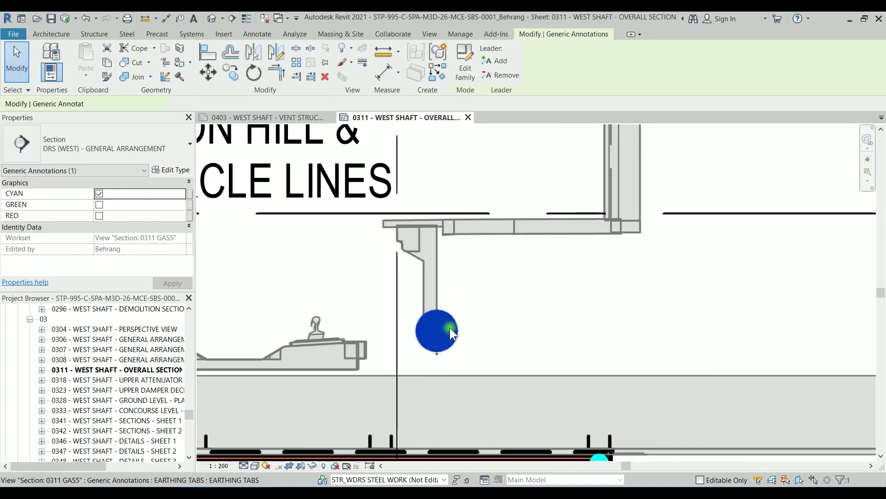
left_click(99, 194)
left_click(98, 204)
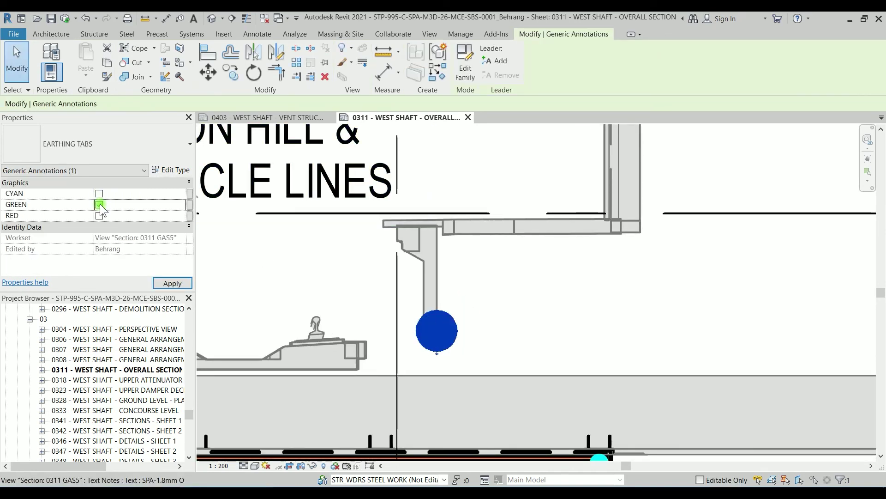
left_click(520, 358)
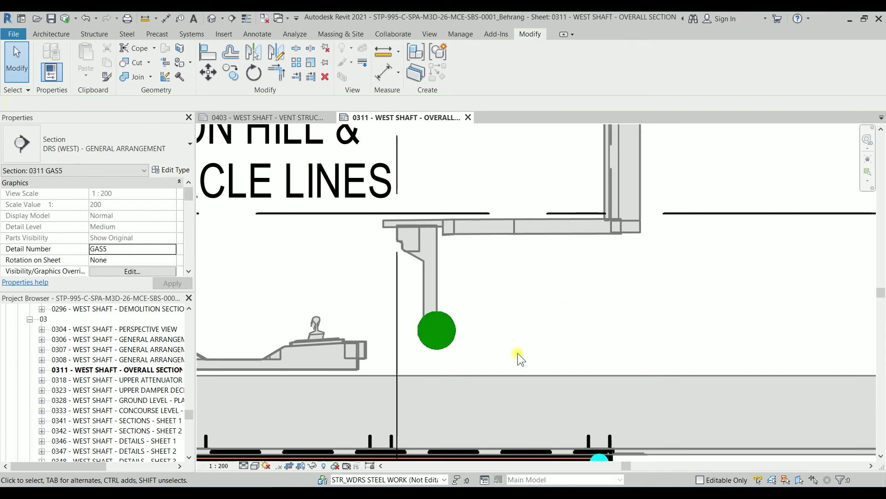
Turn off GREEN and turn on RED for the earthing tab at the bracket's lower end
left_click(450, 328)
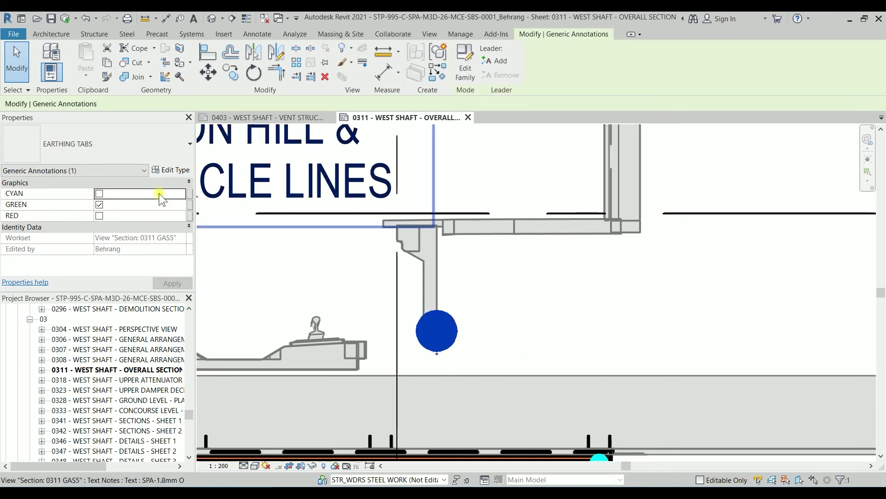
left_click(99, 204)
left_click(99, 215)
left_click(519, 284)
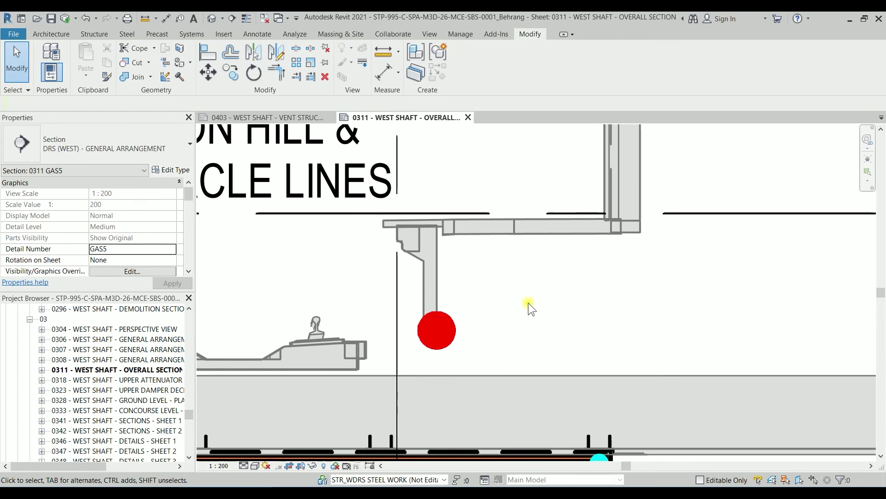
Deactivate the section view and activate the earthing and bonding legend view on the sheet
left_click(458, 339)
scroll(549, 312, "down", 2)
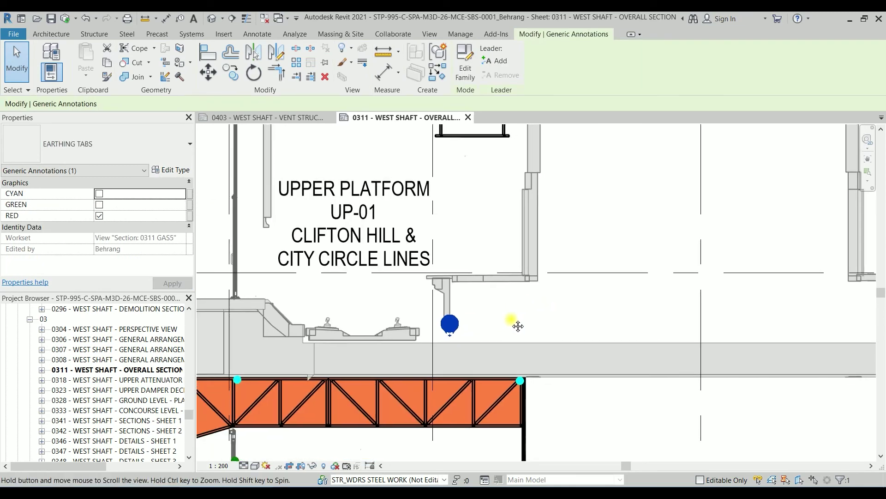
scroll(473, 325, "down", 1)
scroll(462, 327, "down", 2)
middle_click_drag(431, 333, 83, 360)
right_click(518, 162)
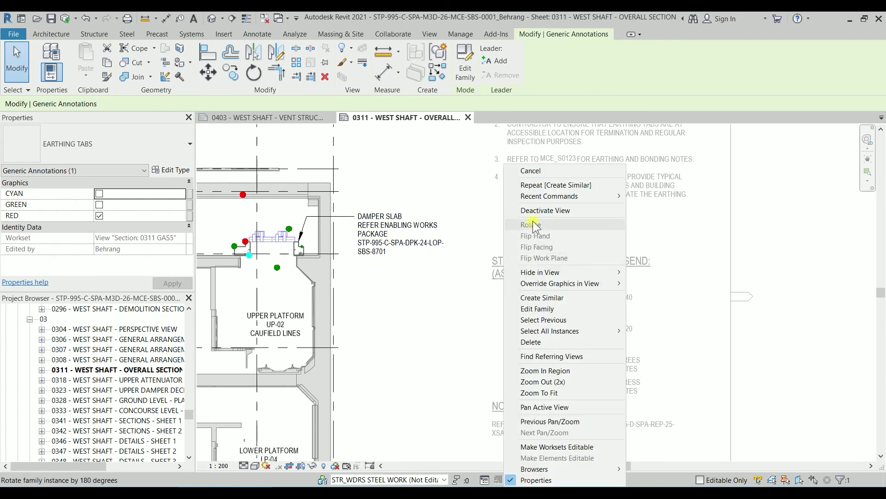
left_click(573, 194)
left_click(541, 283)
mouse_move(540, 283)
middle_mouse_down()
mouse_move(558, 236)
mouse_move(546, 286)
middle_mouse_up()
double_click(506, 215)
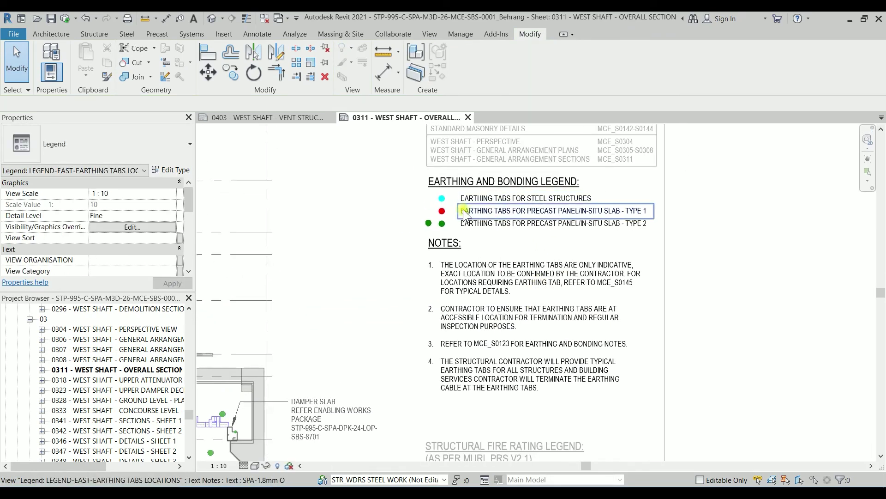
Delete all existing coloured circle symbols beside the three entries of the EARTHING AND BONDING LEGEND
scroll(445, 224, "up", 3)
left_click_drag(426, 249, 390, 183)
key("Delete")
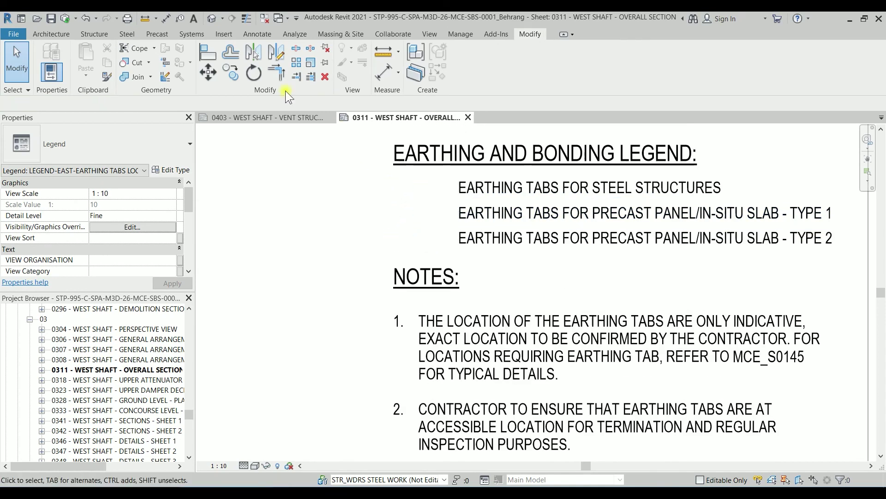
Place three EARTHING TABS symbols in a vertical column, one beside each entry of the earthing and bonding legend
left_click(255, 35)
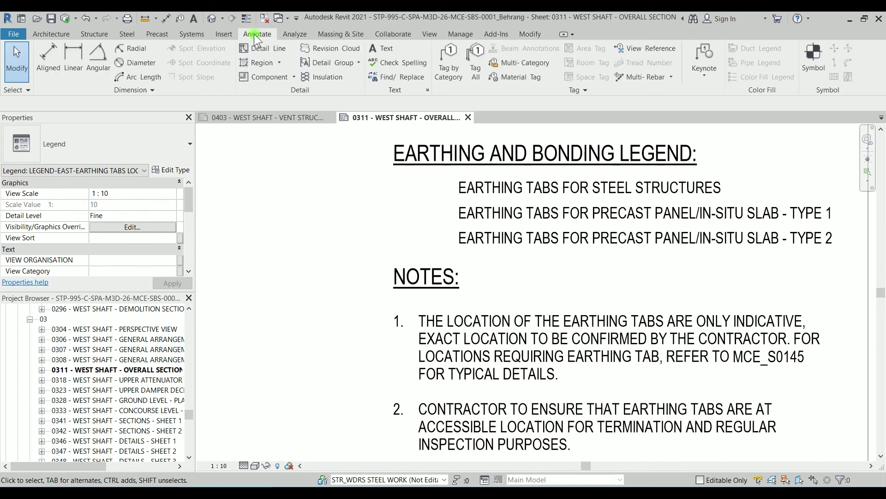
left_click(814, 58)
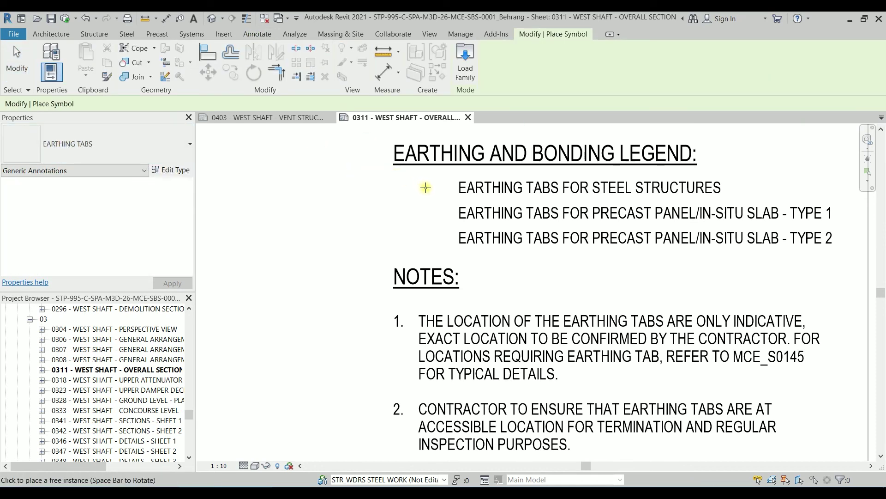
left_click(426, 215)
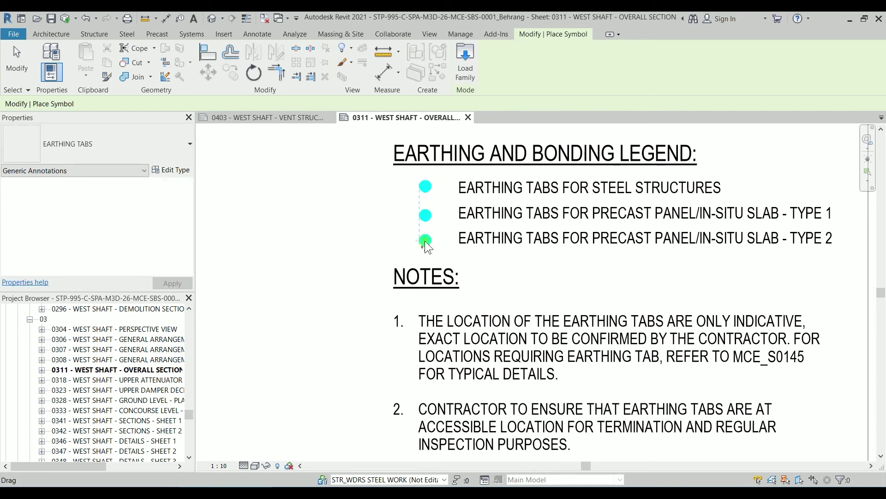
left_click(425, 241)
key("Escape")
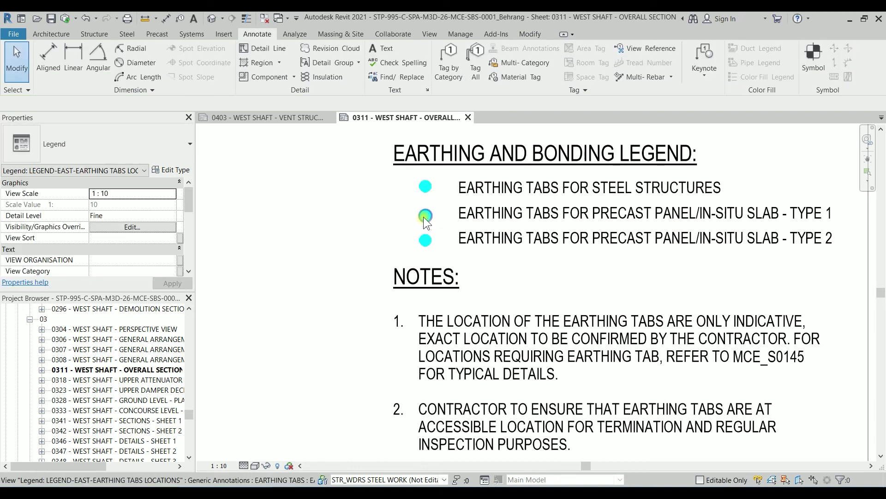
Switch the legend symbol beside TYPE 1 from CYAN to GREEN and the one beside TYPE 2 from CYAN to RED
left_click(426, 216)
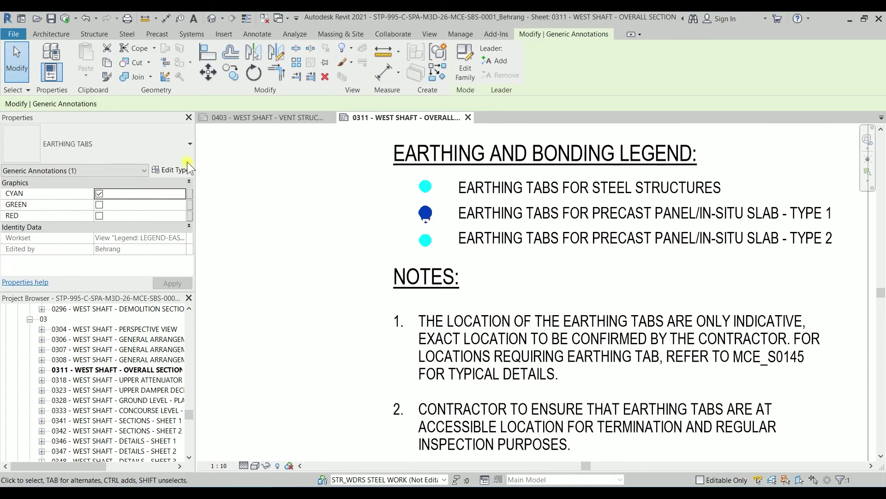
left_click(100, 204)
left_click(425, 240)
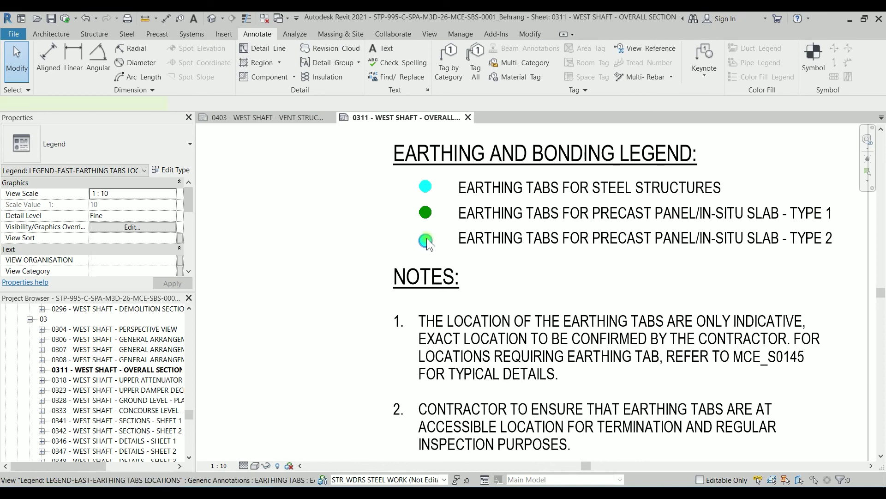
left_click(425, 240)
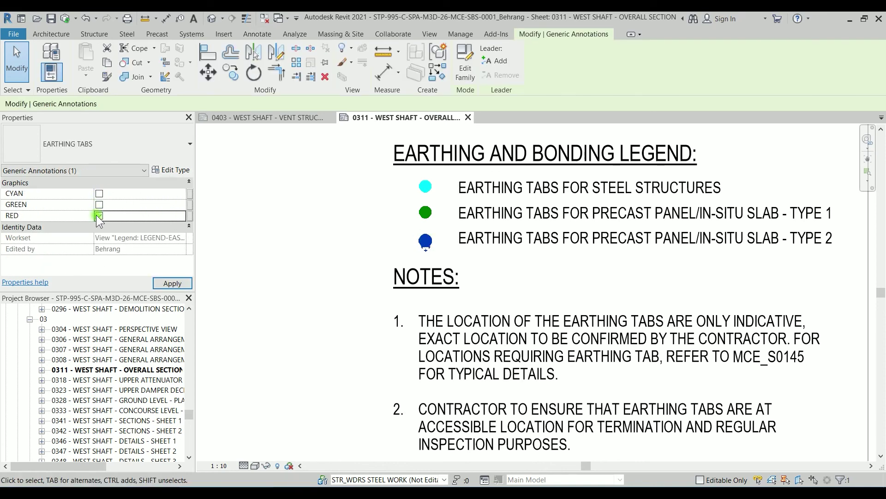
left_click(283, 223)
Deactivate the earthing and bonding legend view to return to the sheet
scroll(363, 217, "down", 2)
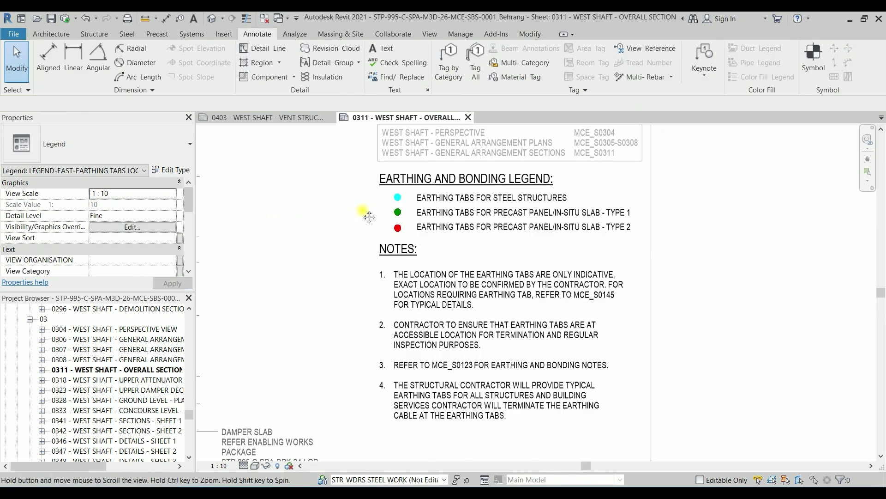
middle_click_drag(366, 212, 421, 212)
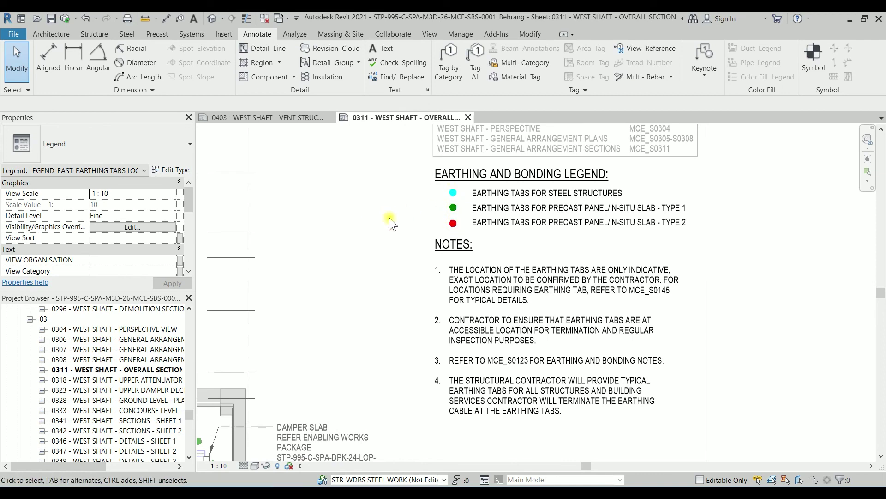
scroll(390, 213, "down", 3)
middle_click_drag(388, 217, 522, 215)
right_click(508, 235)
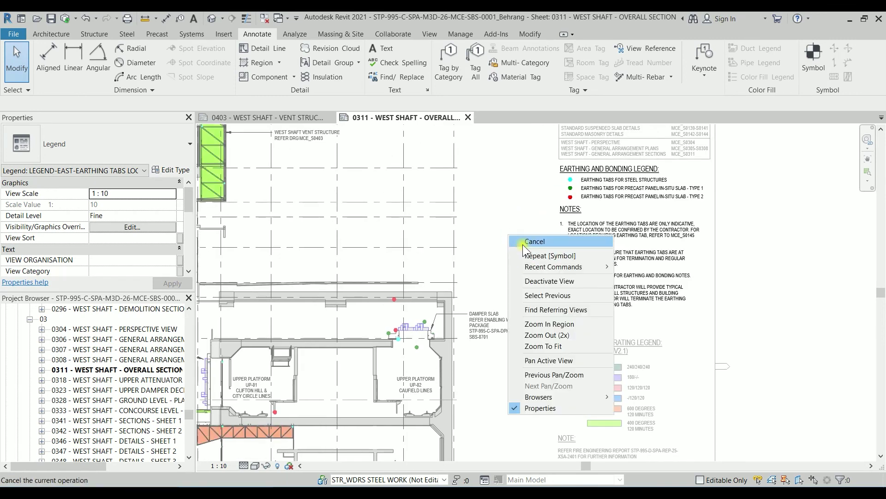
left_click(520, 282)
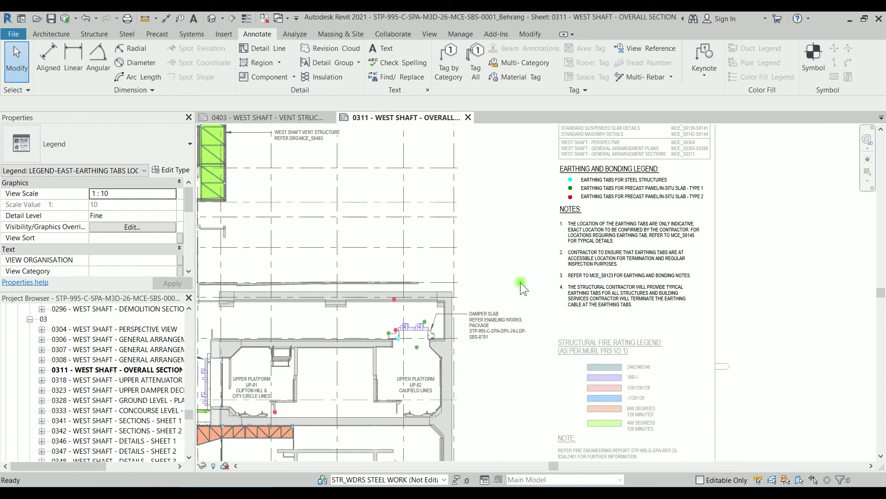